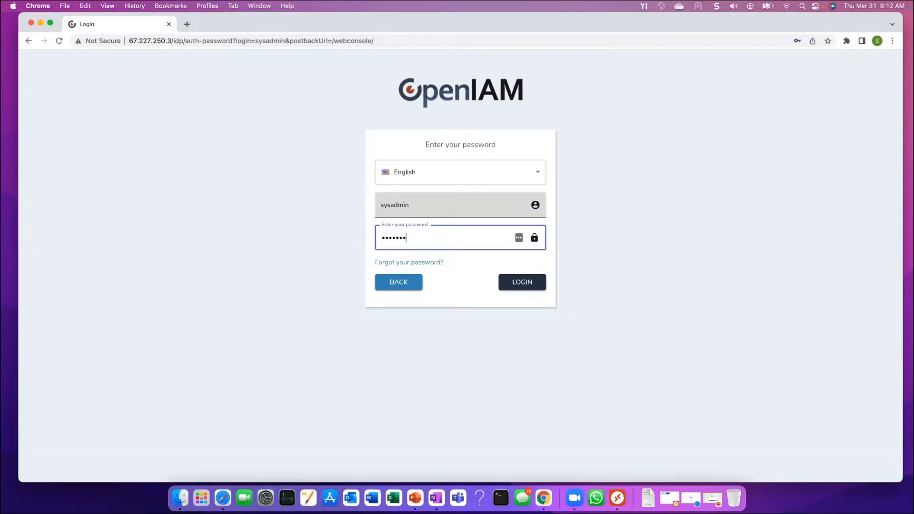
Sign in and open the Managed System Dashboard from the Provisioning menu
key(Return)
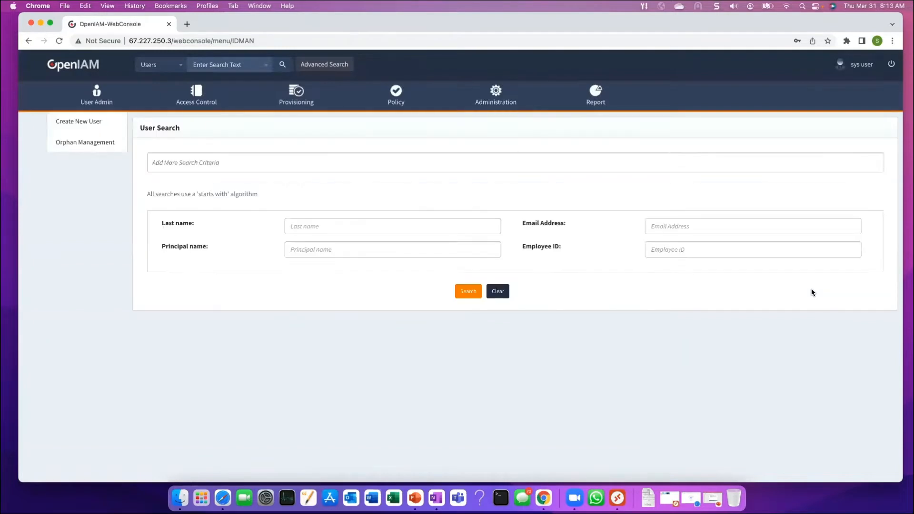
mouse_move(297, 96)
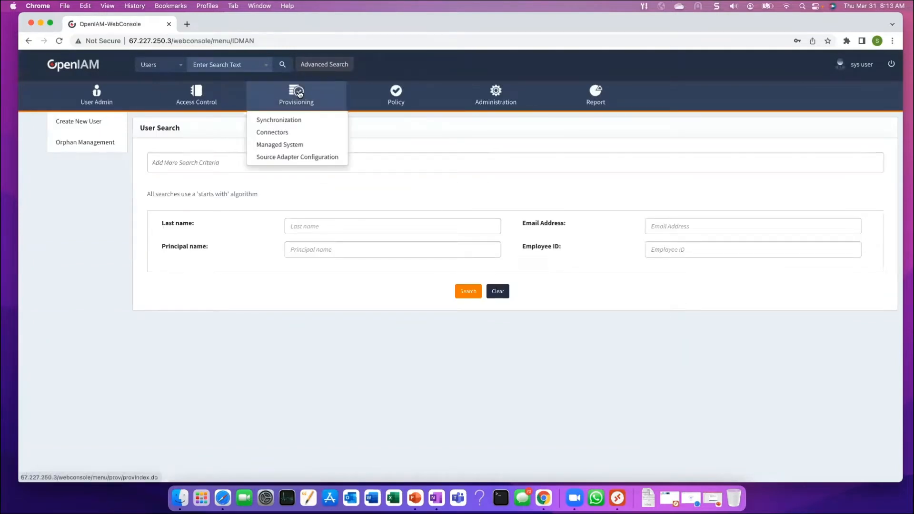
click(291, 145)
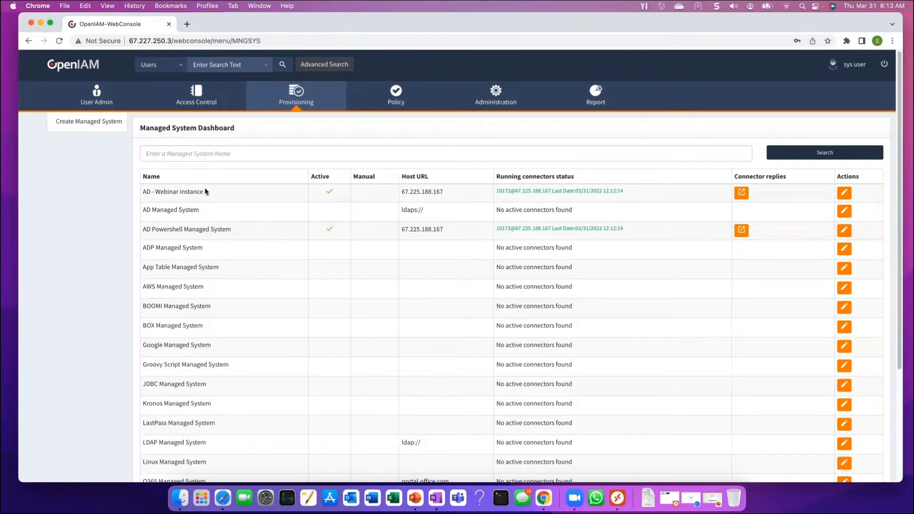
Open AD Powershell Managed System, then load the console's base URL in a new tab
click(845, 231)
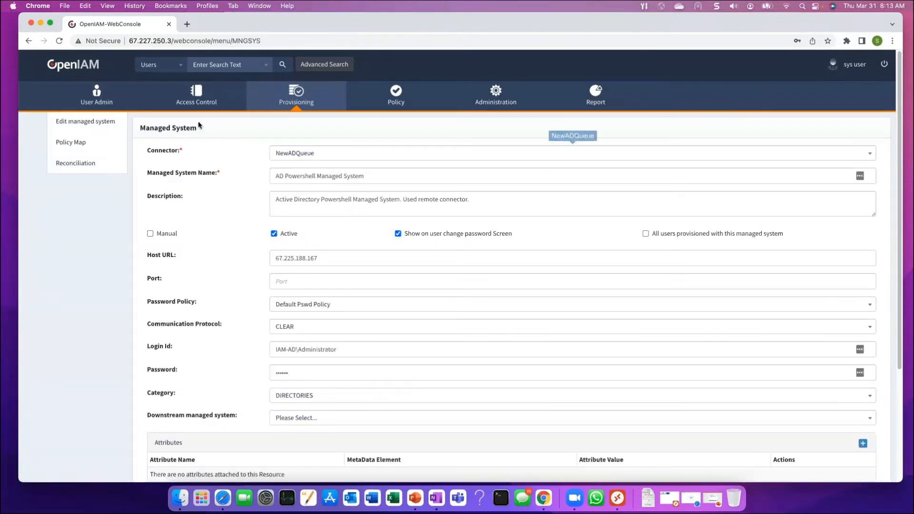
click(193, 40)
drag(194, 40, 119, 40)
right_click(176, 41)
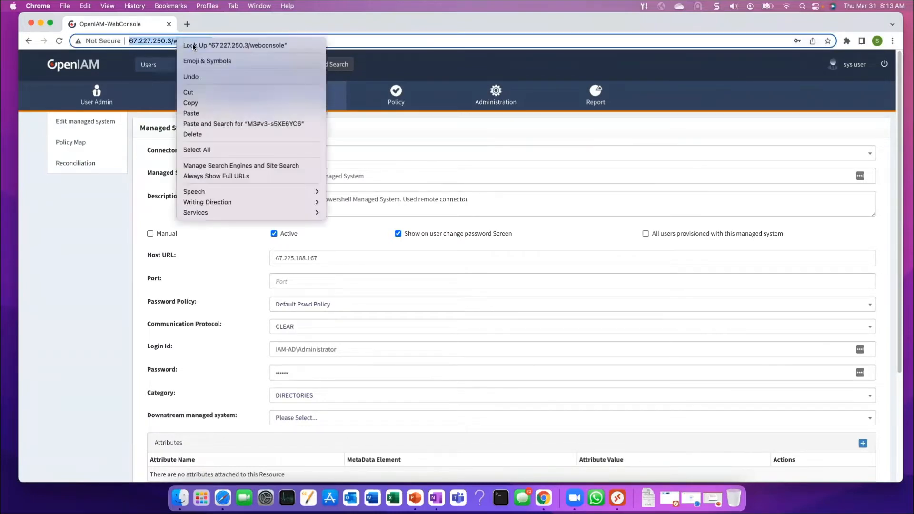
click(199, 104)
key(cmd+t)
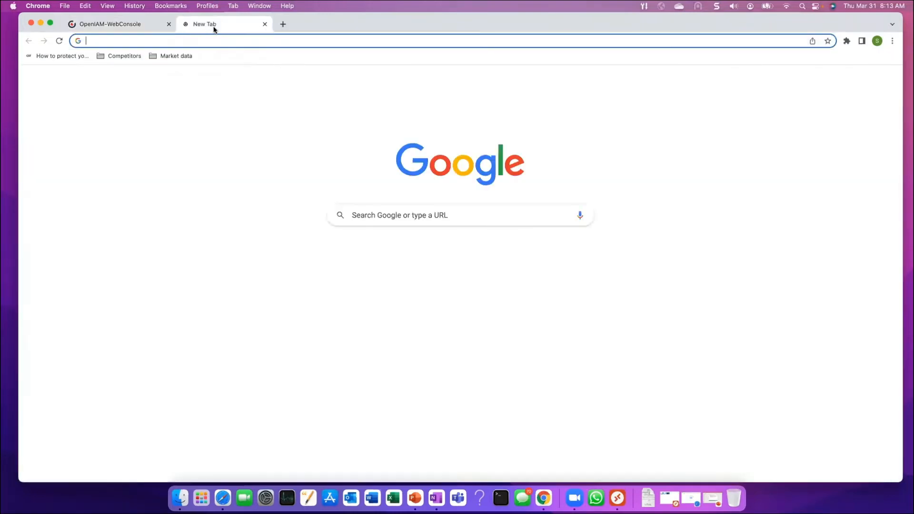
key(cmd+v)
key(Return)
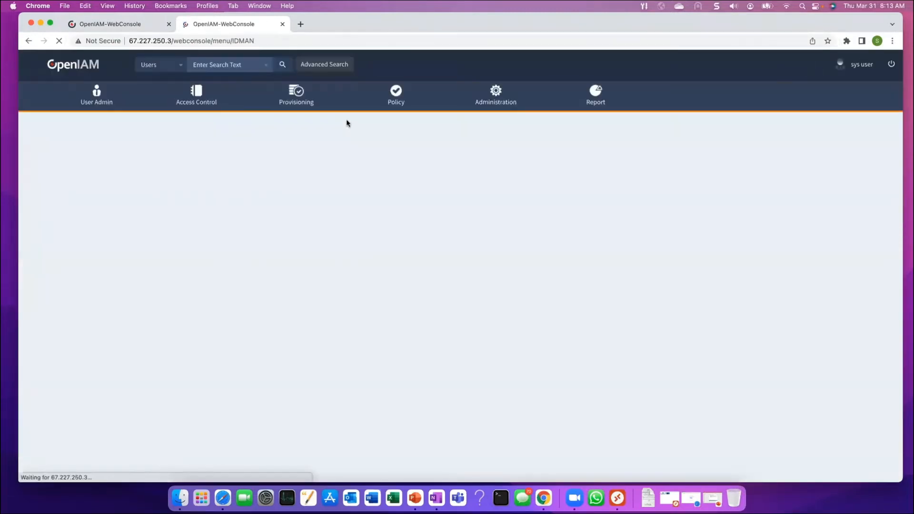
In the new tab, edit AD - Webinar instance from Managed Systems and view its policy maps
click(295, 95)
mouse_move(295, 98)
click(294, 144)
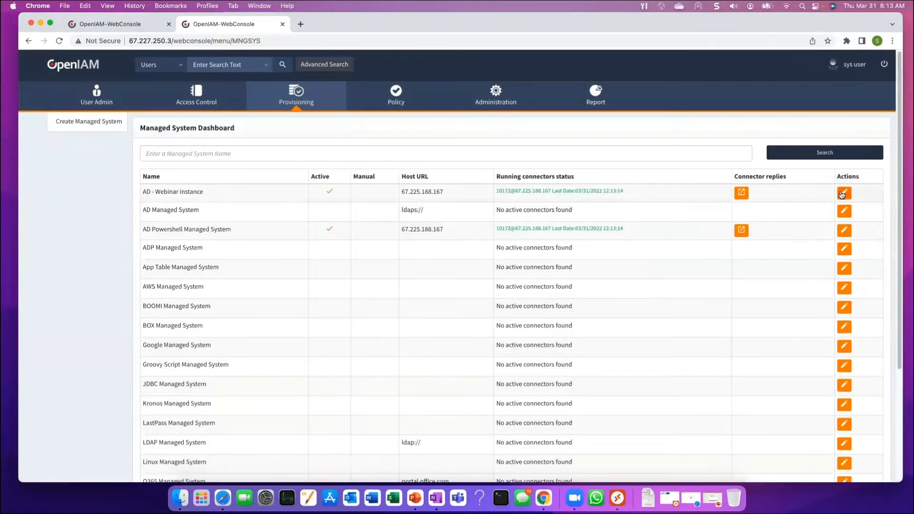
click(844, 193)
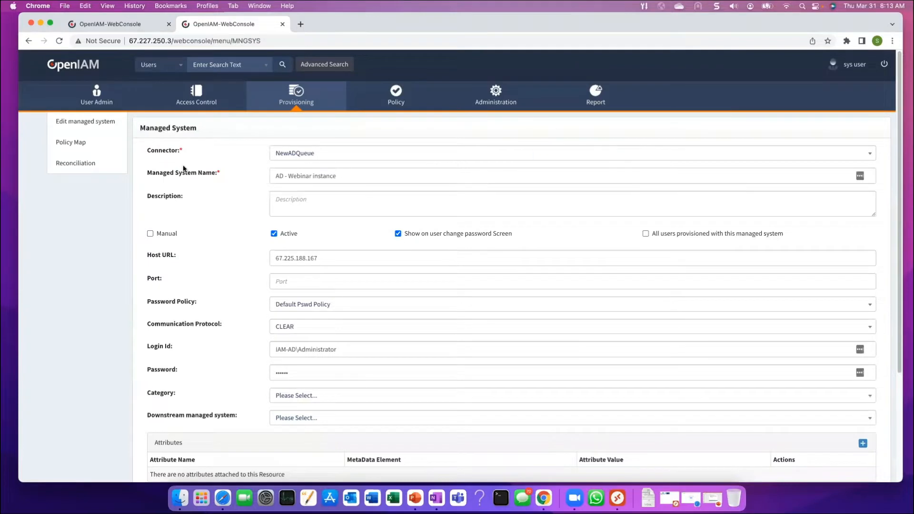
click(72, 143)
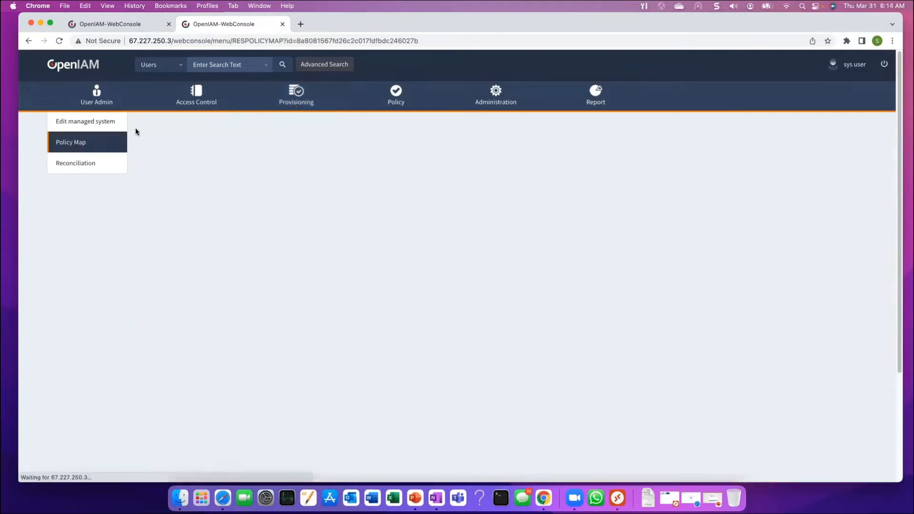
Close the detached AD Powershell window and return to AD - Webinar instance's empty Policy Map page
click(135, 22)
drag(135, 22, 583, 161)
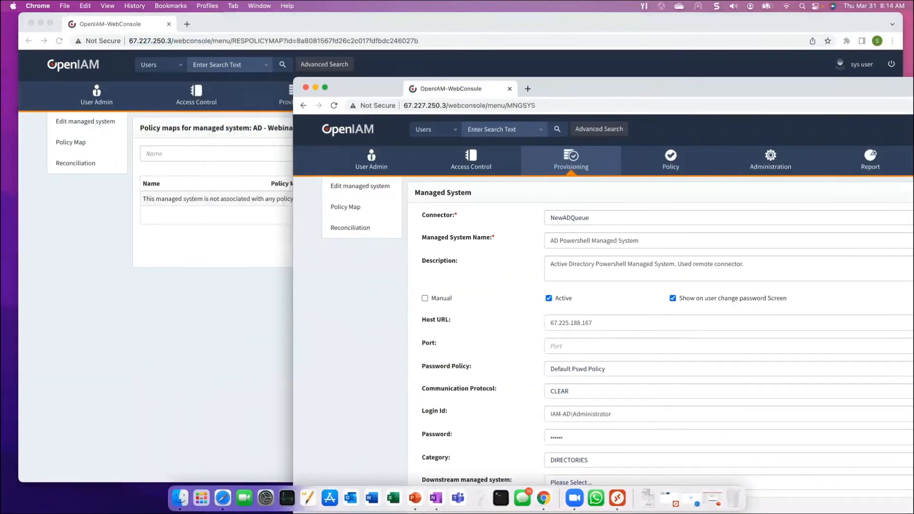
key(super+w)
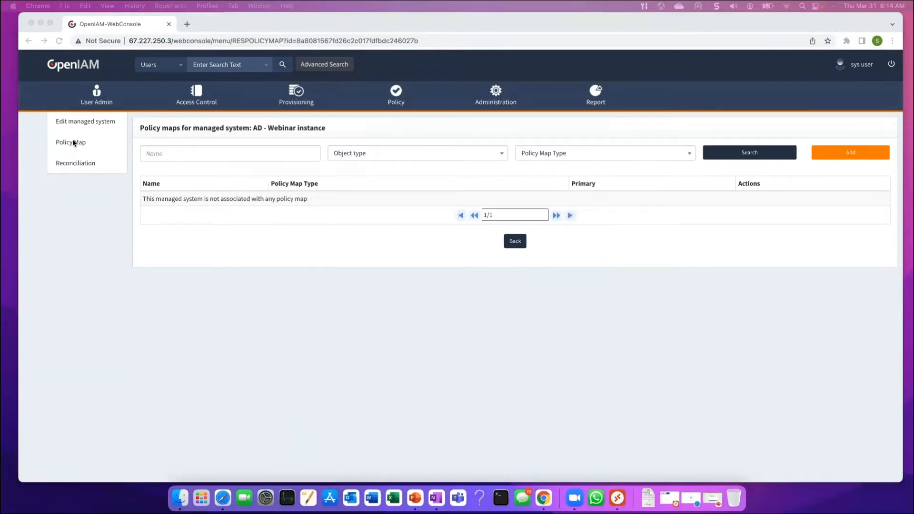
click(88, 121)
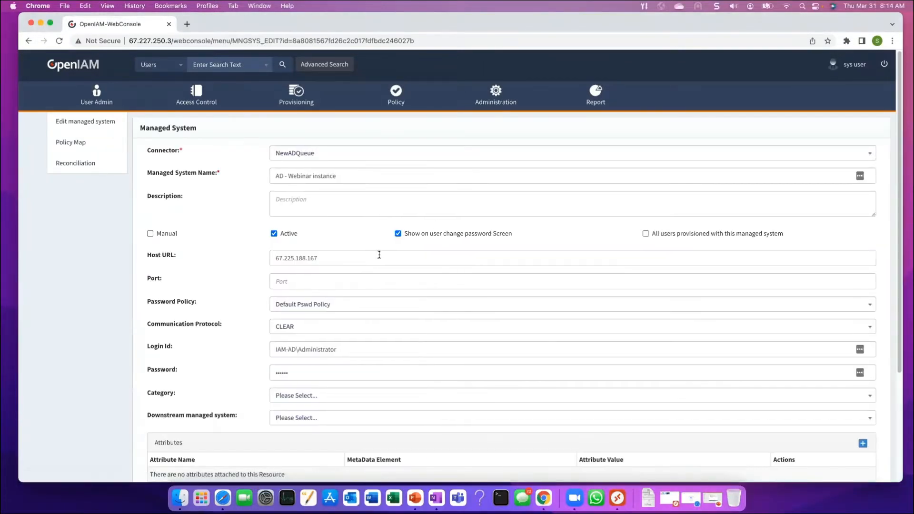
scroll(350, 265, down, 3)
scroll(350, 264, up, 3)
click(75, 143)
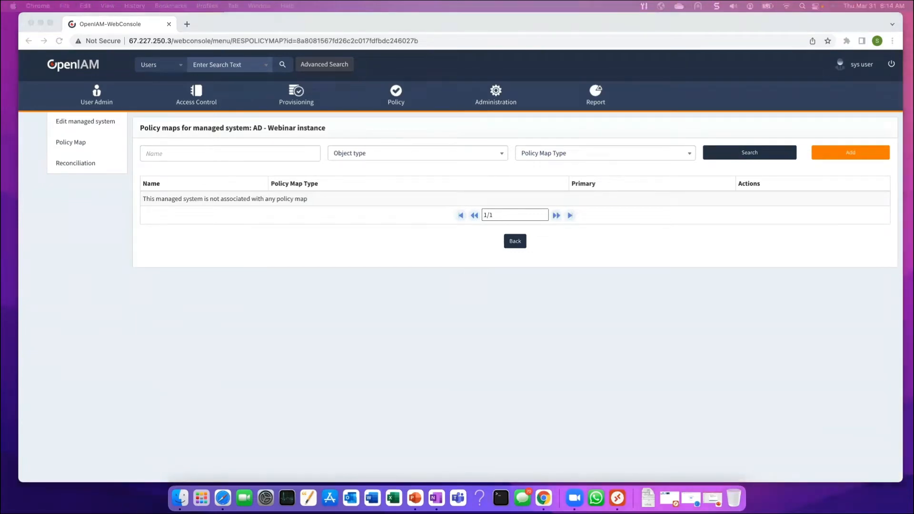
Add a new policy map of type Provision User for AD - Webinar instance
click(848, 154)
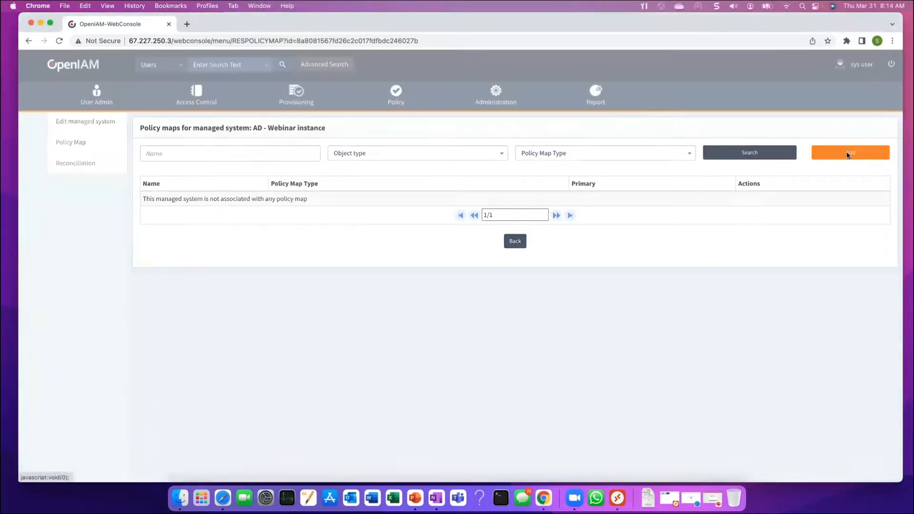
click(623, 179)
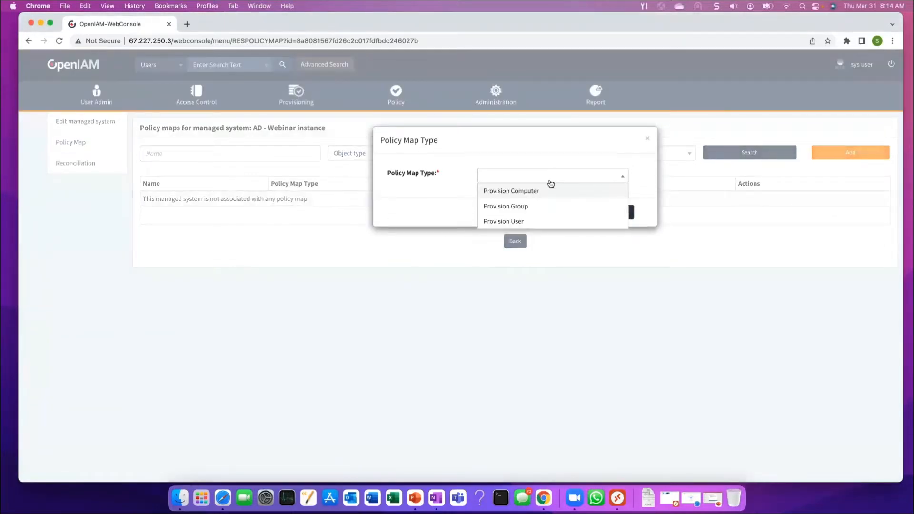
click(519, 223)
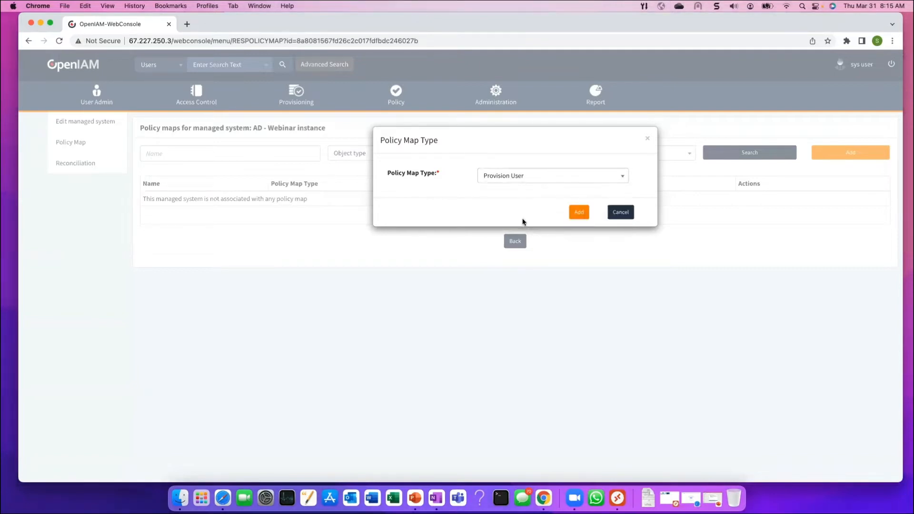
click(581, 212)
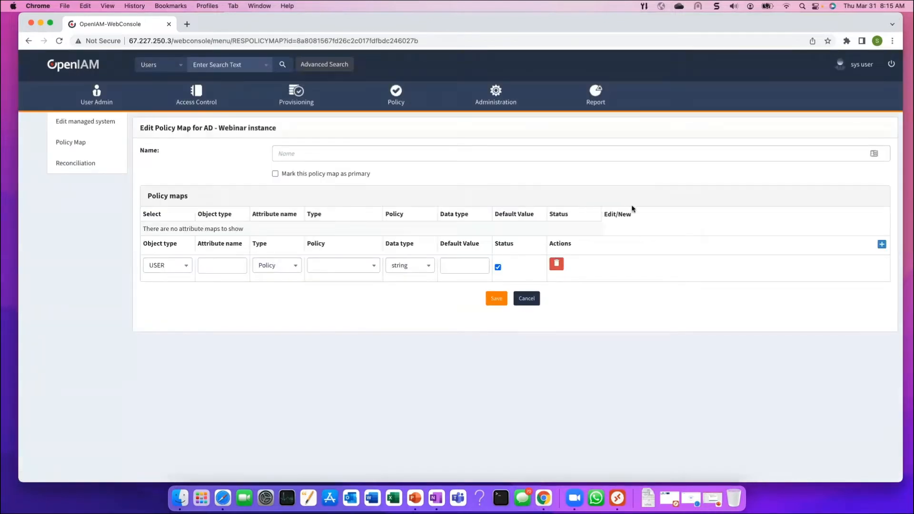
Name the policy map 'User Mapping' and mark it as primary
click(354, 151)
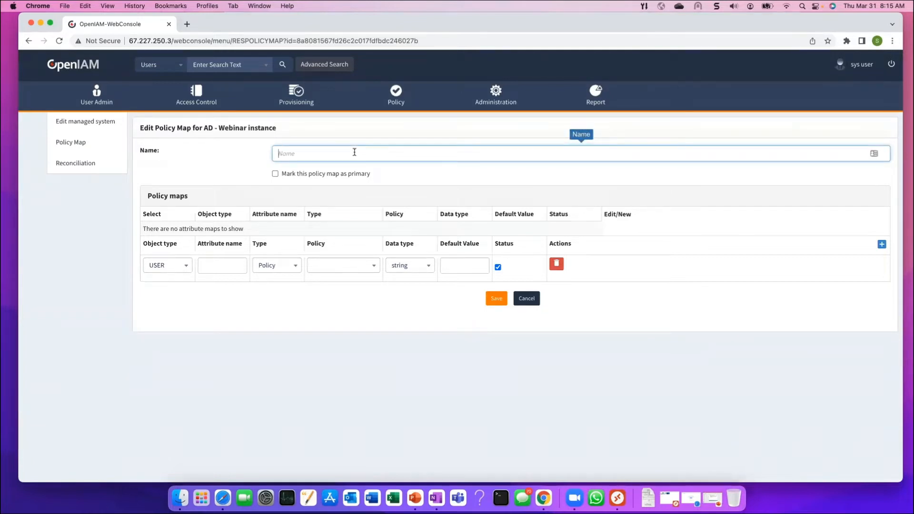
text(User Mapping)
click(276, 174)
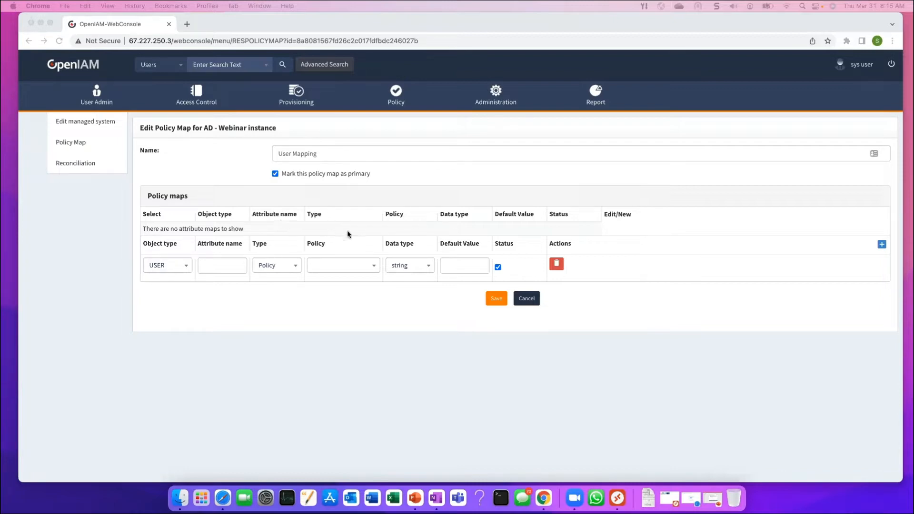
click(236, 269)
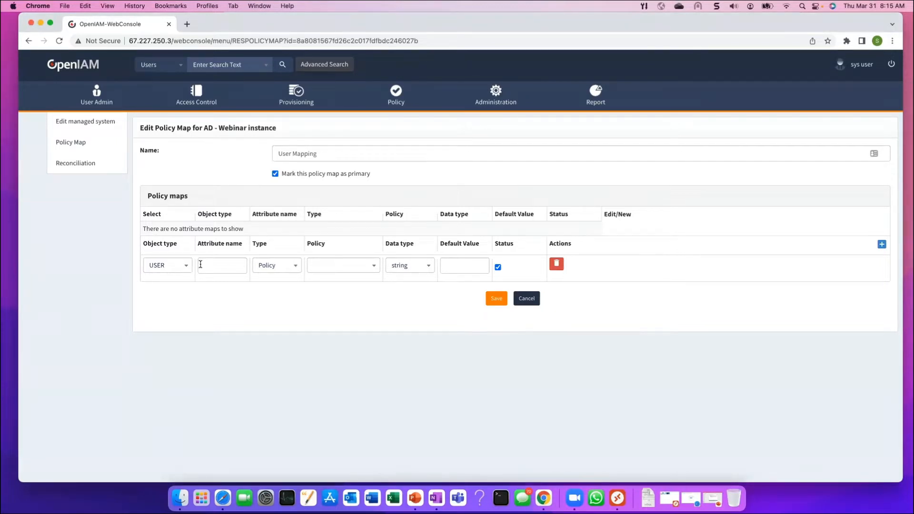
Map sAMAccountName to Policy /provision/ad/powershell/group/sAMAccountName.groovy as string and save
click(218, 266)
text(sAM)
text(AccountName)
click(296, 267)
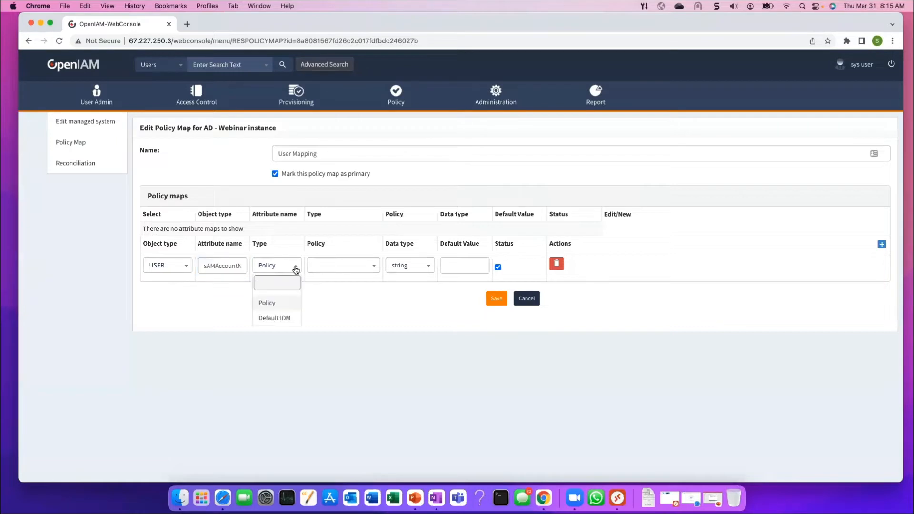
click(281, 304)
click(372, 268)
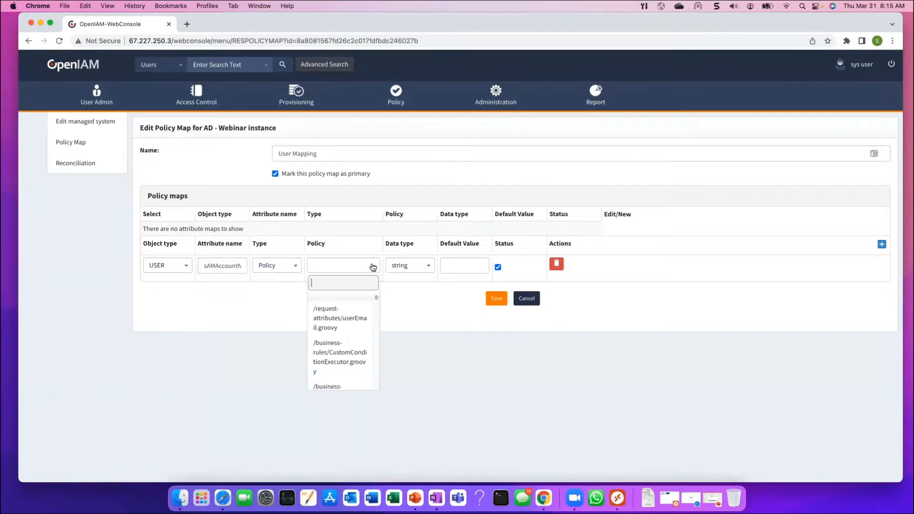
text(s)
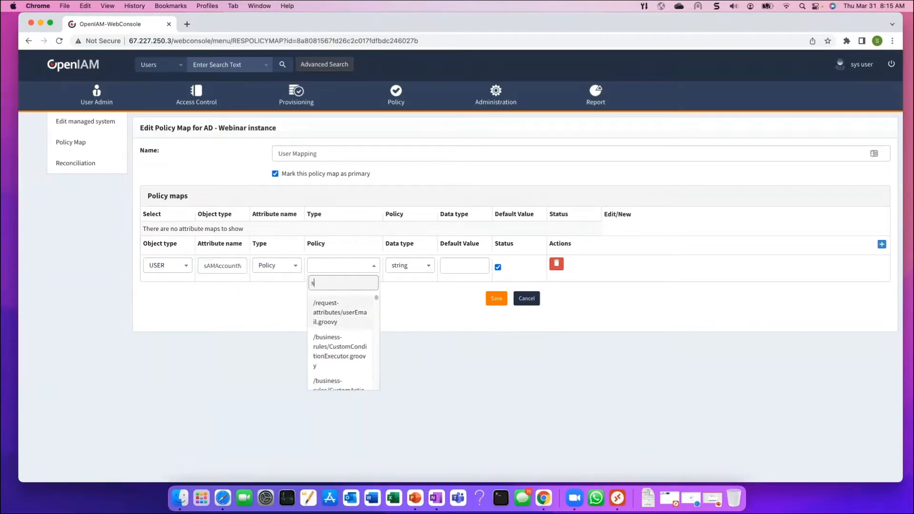
text(AM)
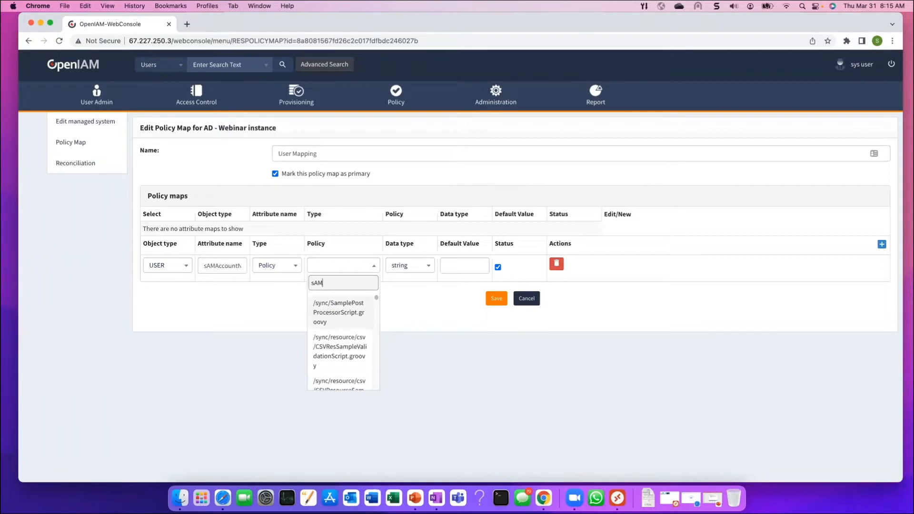
text(account)
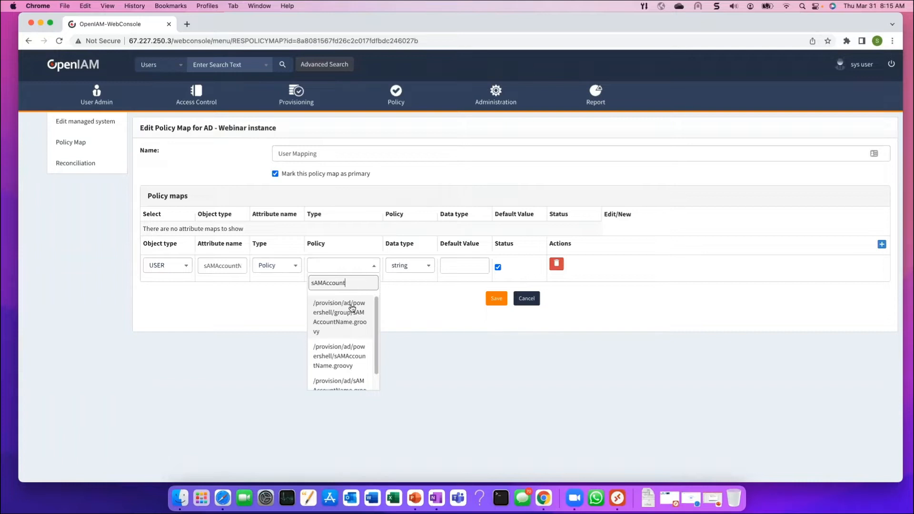
click(337, 320)
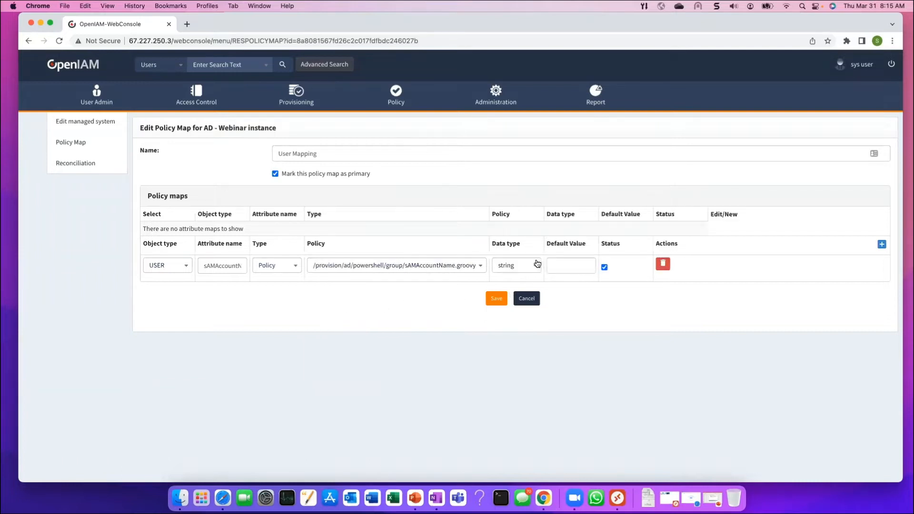
click(536, 265)
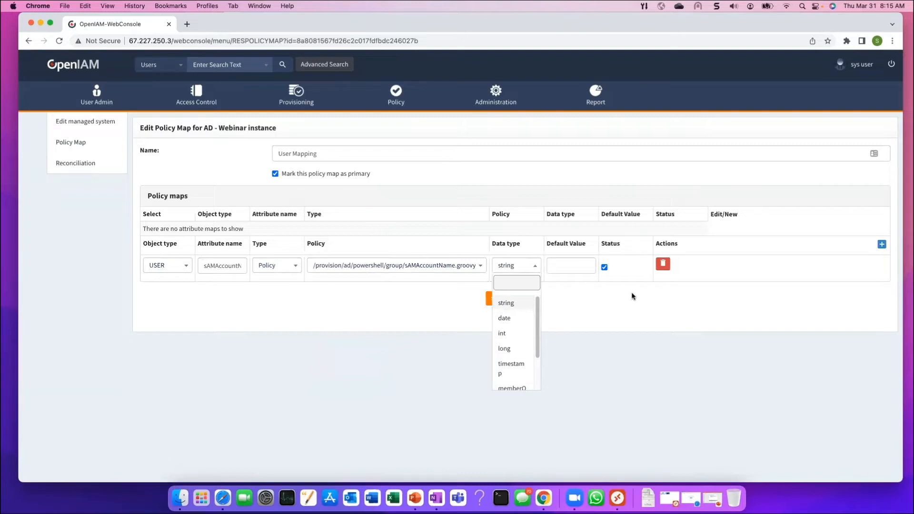
click(618, 299)
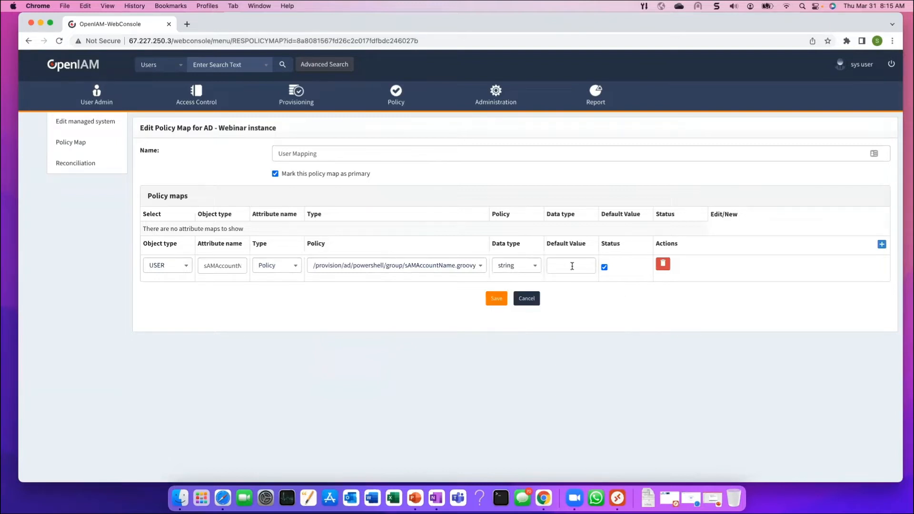
click(498, 300)
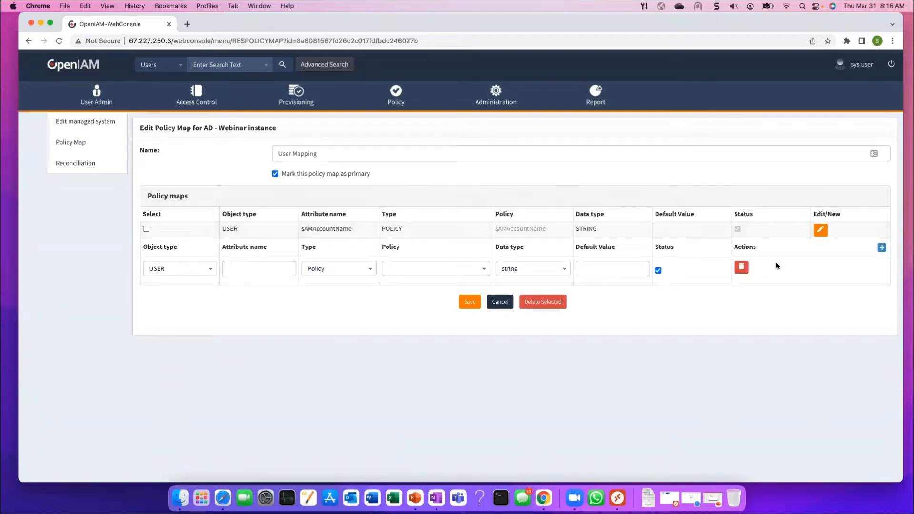
Set the sAMAccountName mapping's object type to PRINCIPAL
click(821, 230)
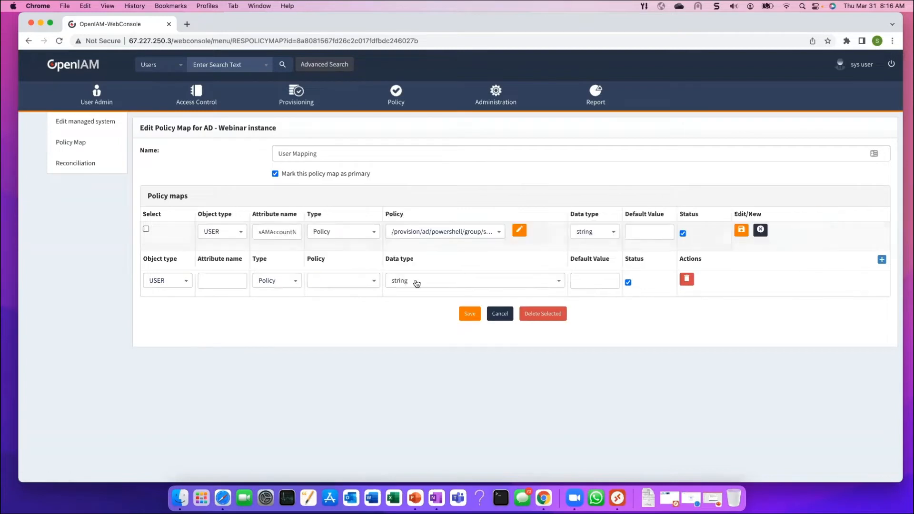
click(242, 233)
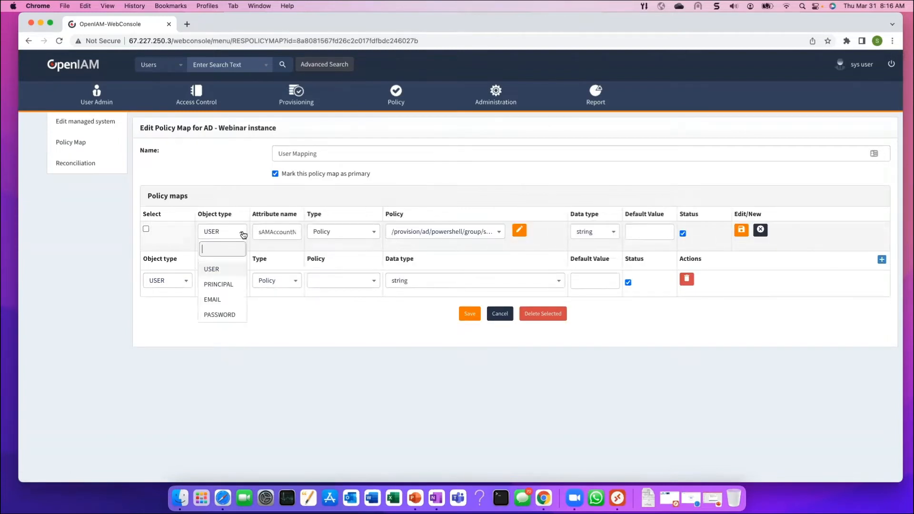
click(218, 284)
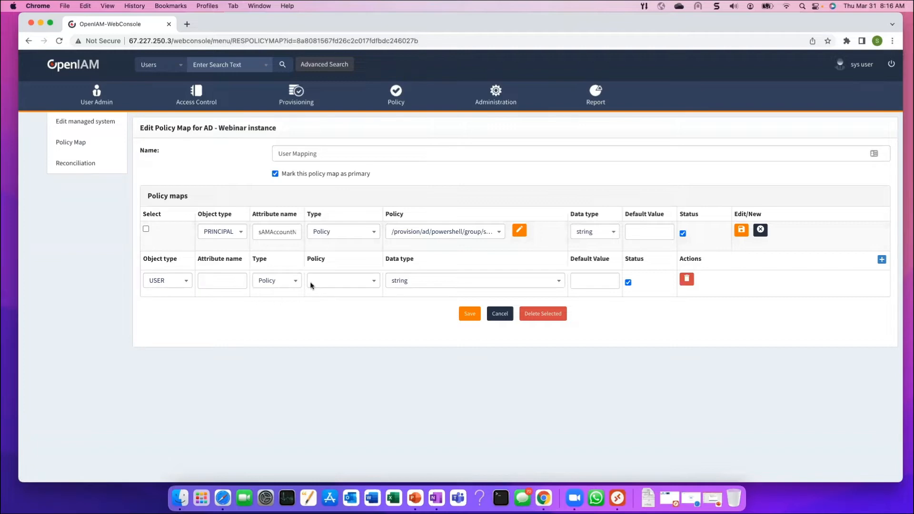
Add GivenName mapped to Policy /provision/ad/powershell/givenName.groovy and save
click(212, 277)
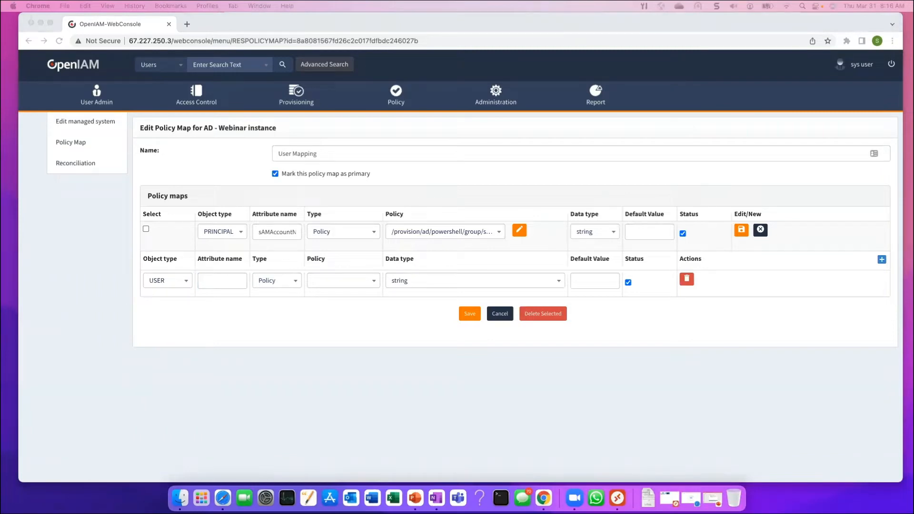
click(223, 280)
text(GivenName)
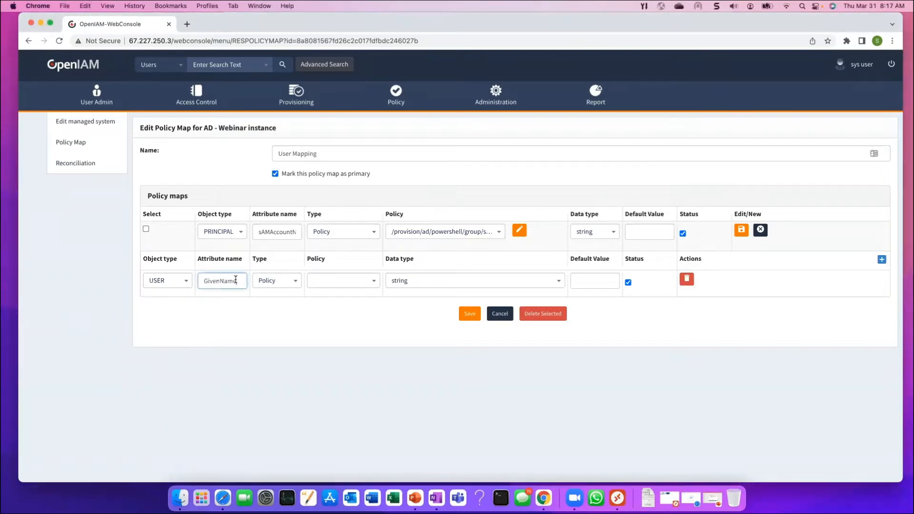
click(296, 282)
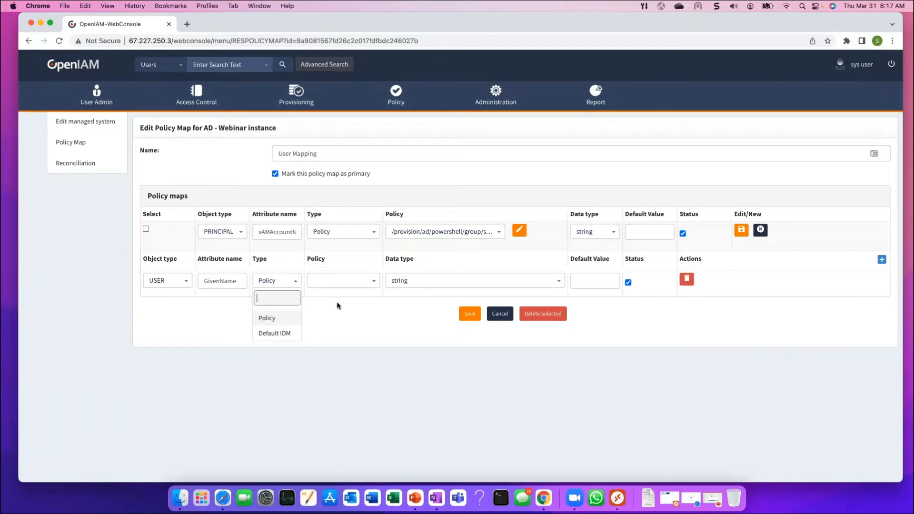
click(350, 297)
click(379, 282)
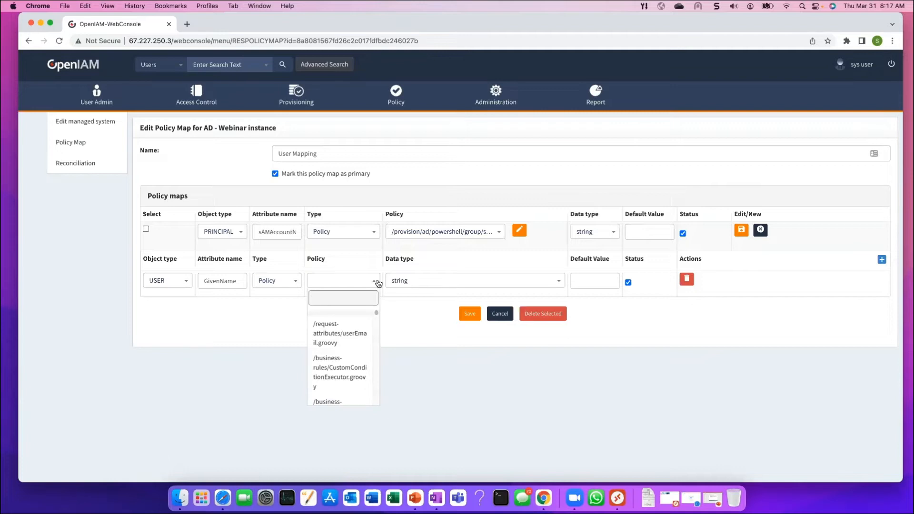
text(given)
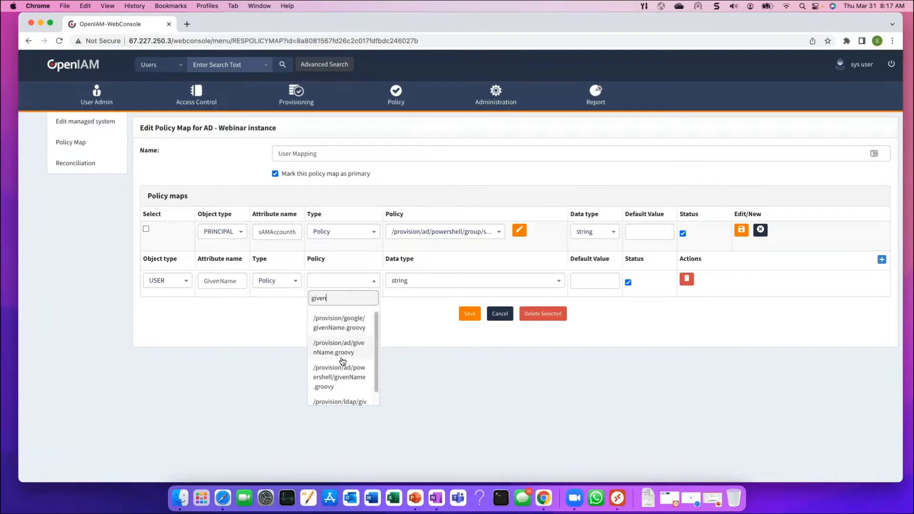
click(354, 376)
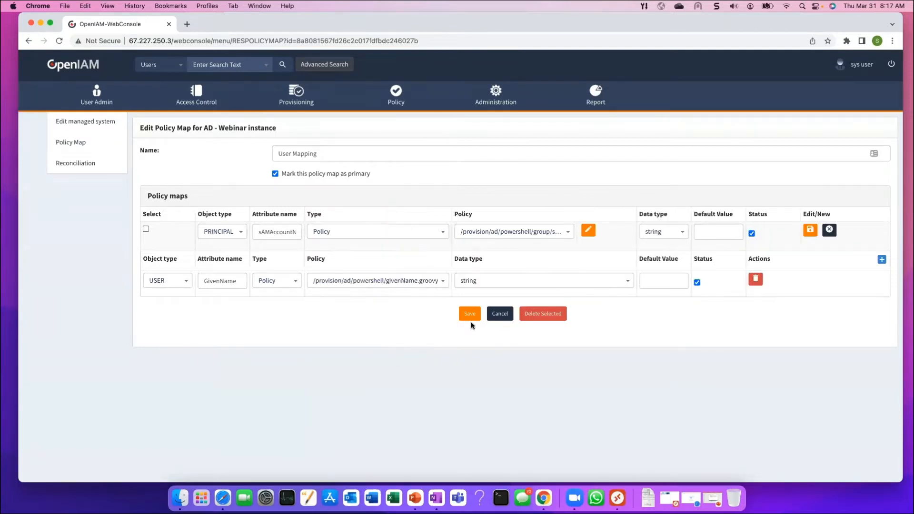
click(469, 314)
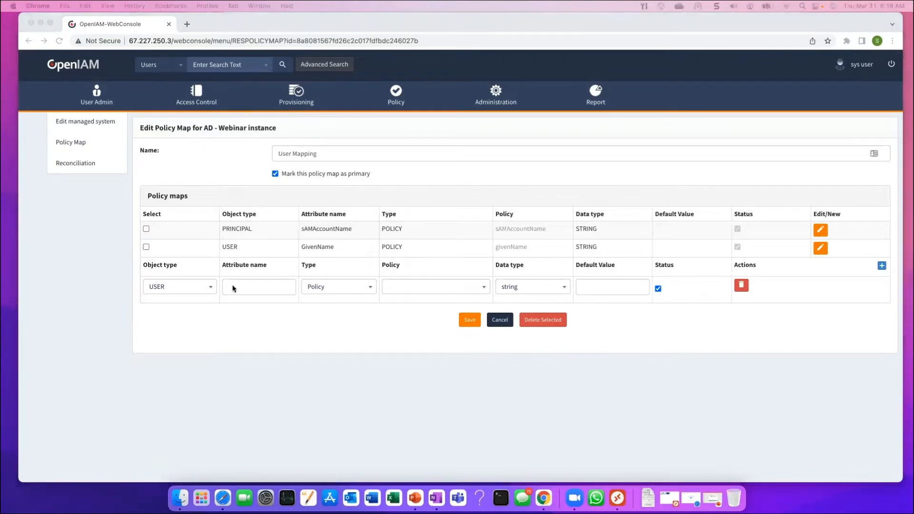
Add AccountPassword as a PASSWORD attribute using /provision/ad/powershell/unicodePwd.groovy and save
click(213, 290)
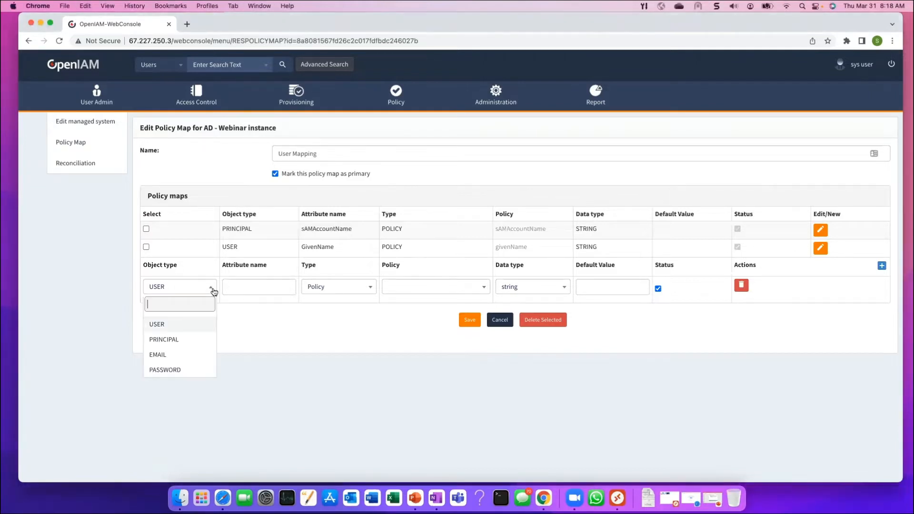
click(163, 369)
click(259, 285)
key(super+v)
key(BackSpace)
key(BackSpace)
key(BackSpace)
key(BackSpace)
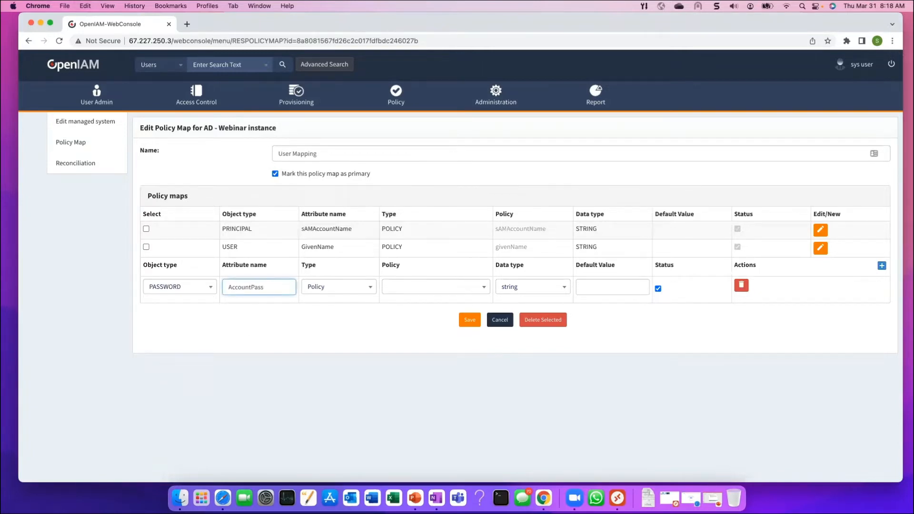
key(BackSpace)
key(BackSpace)
key(BackSpace)
key(BackSpace)
key(BackSpace)
key(BackSpace)
key(BackSpace)
key(BackSpace)
key(BackSpace)
key(BackSpace)
key(super+v)
click(484, 287)
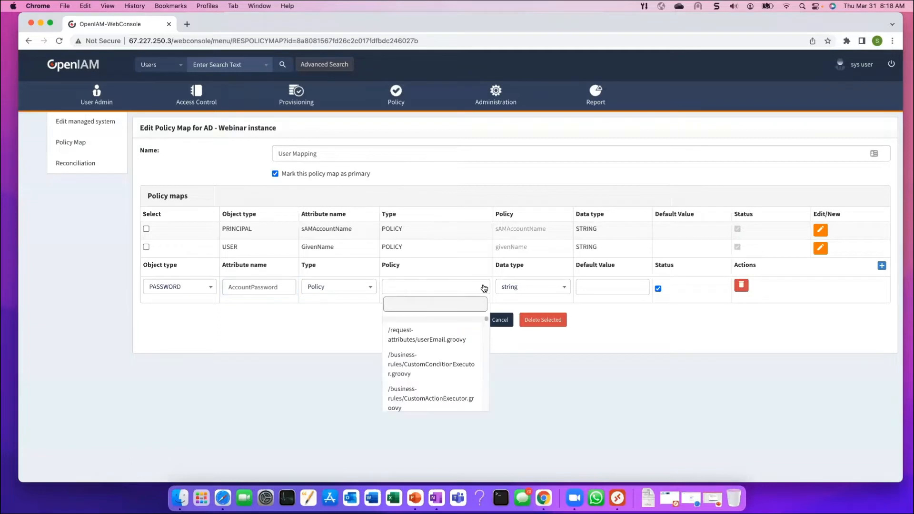
text(u)
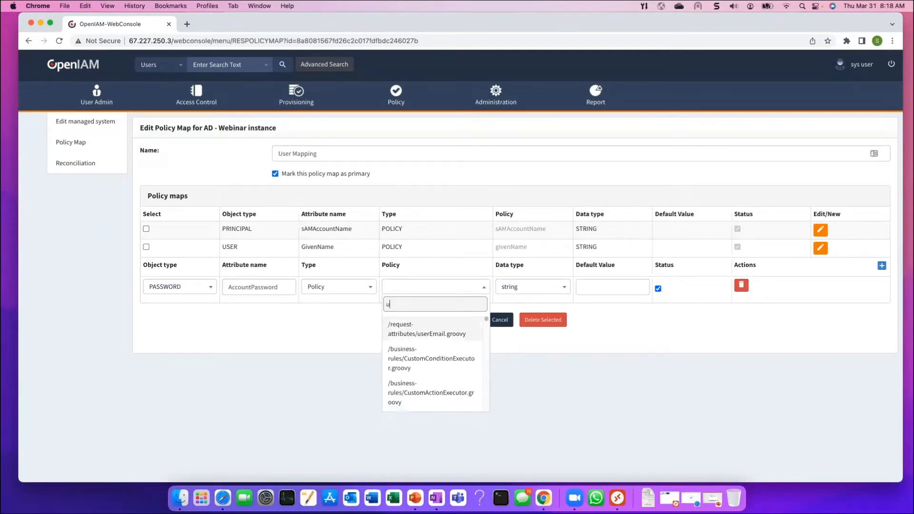
text(nico)
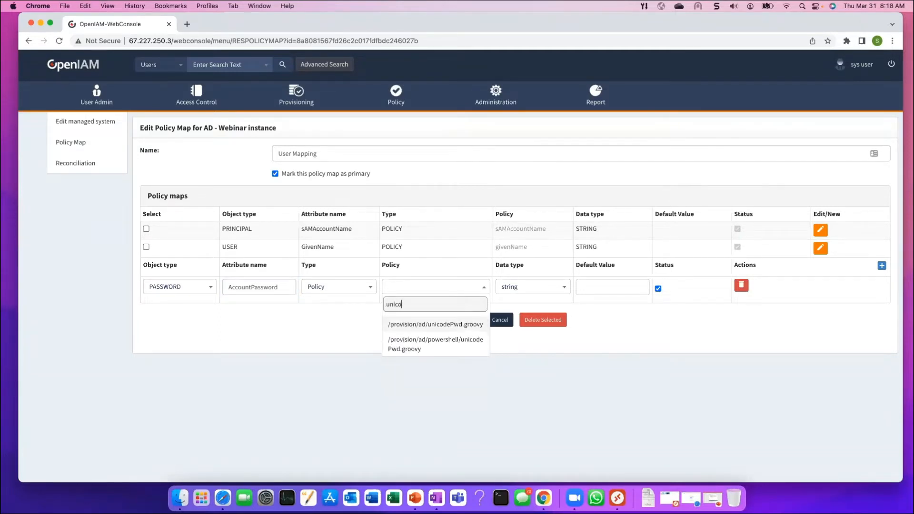
click(452, 341)
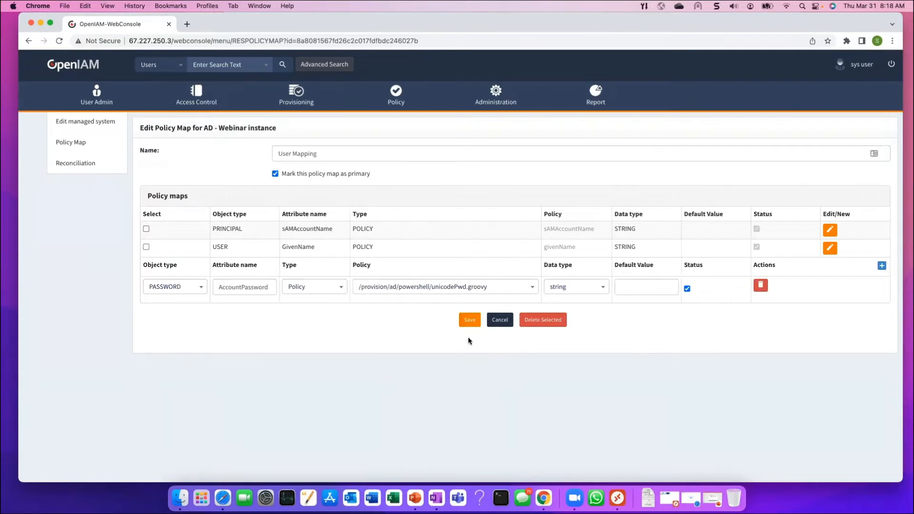
click(471, 322)
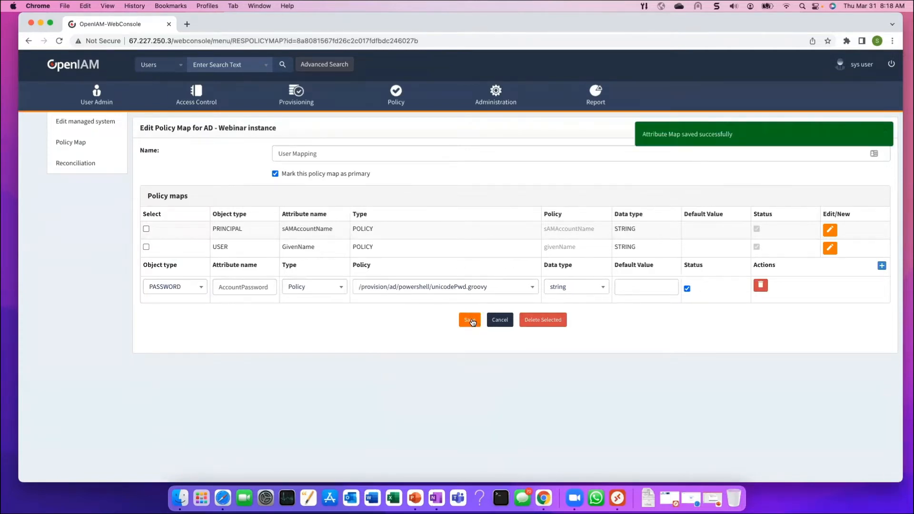
click(495, 325)
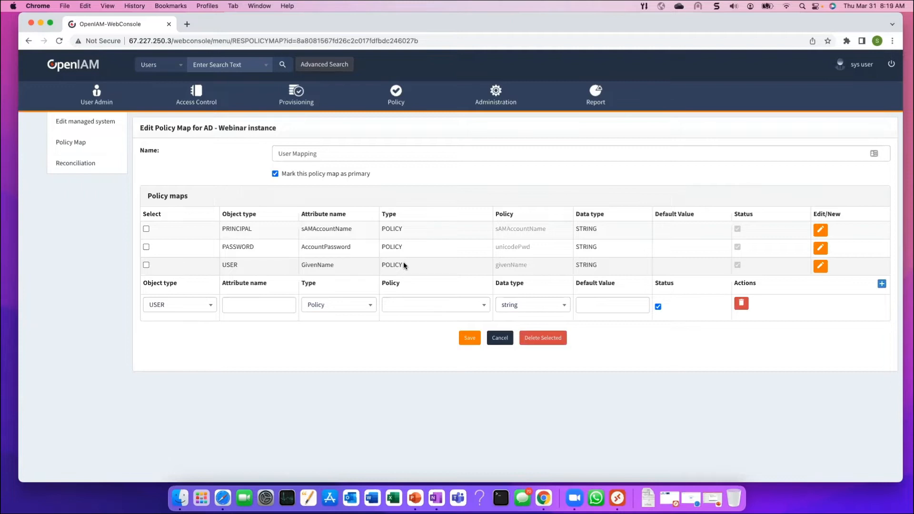
Review the three saved mappings and begin a new row's attribute name
click(266, 305)
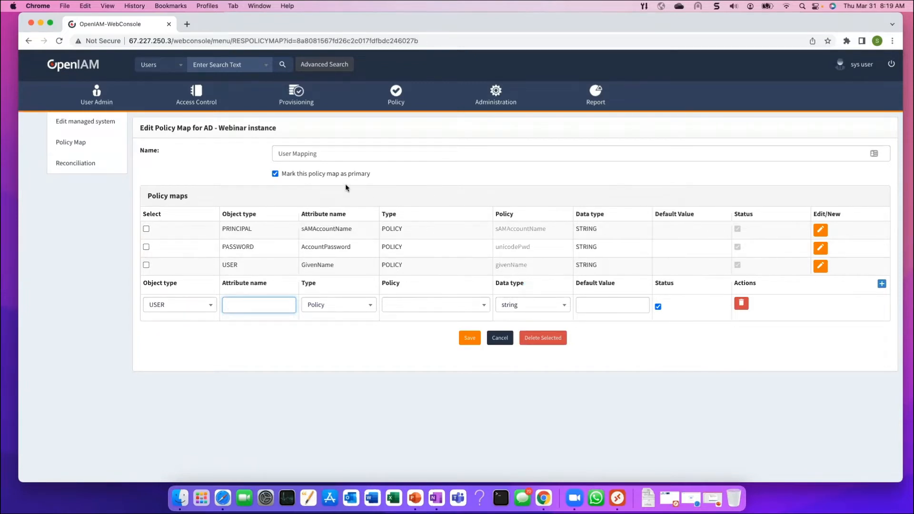
Open the policy maps of AD Powershell Managed System from the Managed System dashboard
click(296, 102)
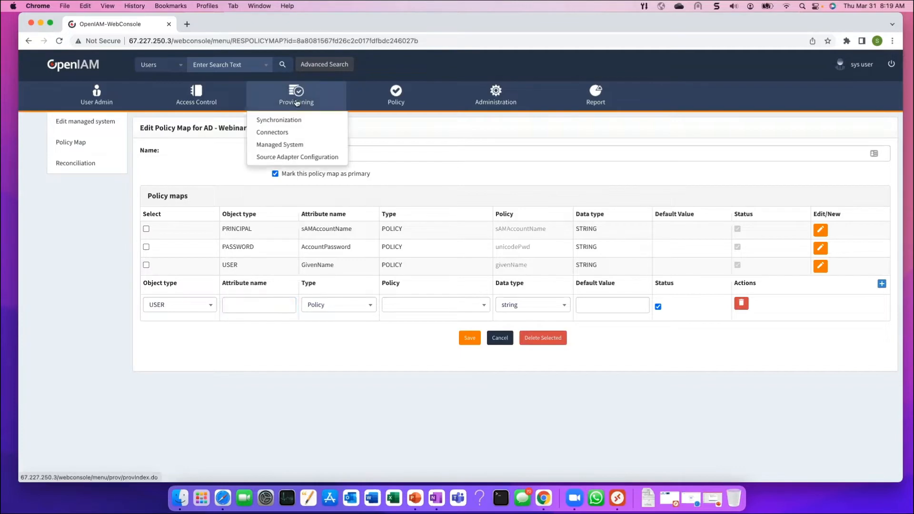
click(286, 146)
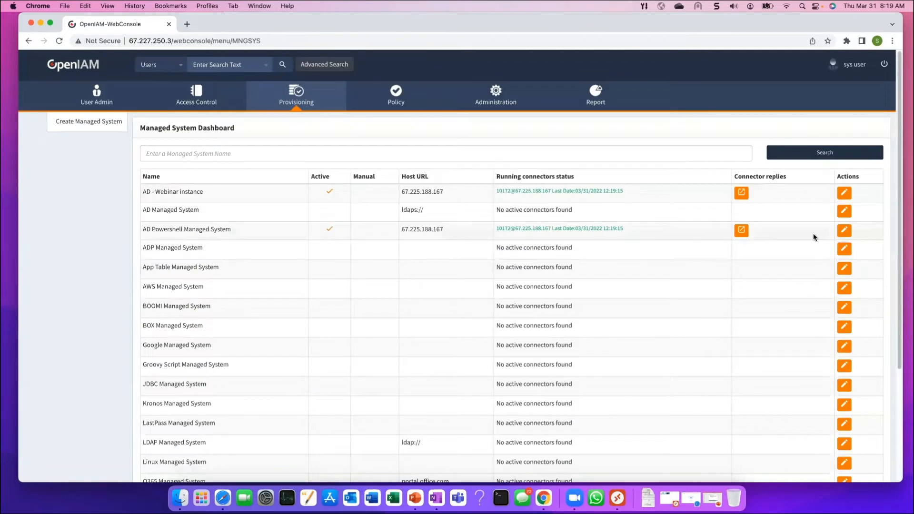
click(843, 231)
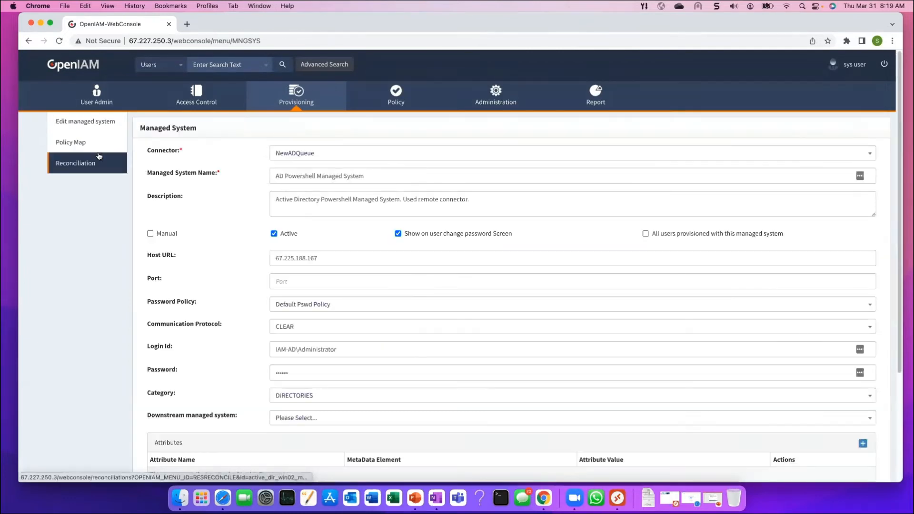
click(80, 145)
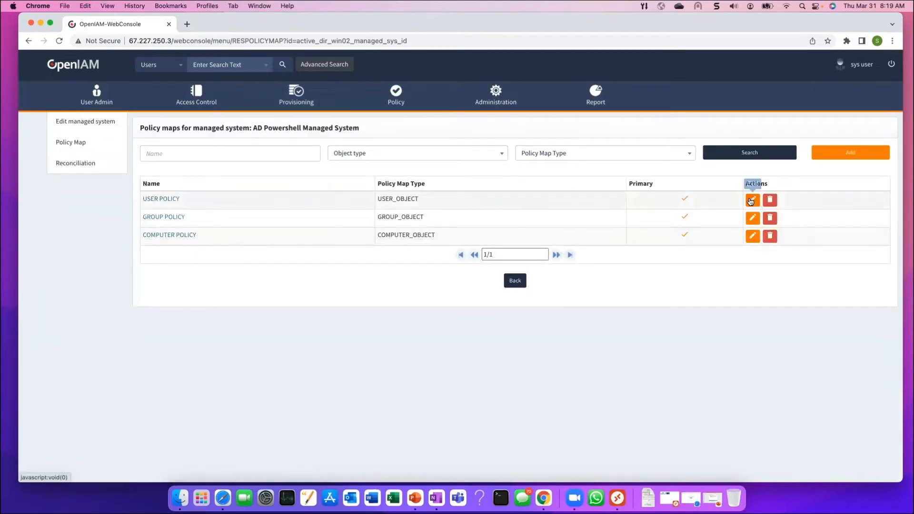
Open the USER POLICY map and scroll through its attribute-to-script mappings
click(749, 200)
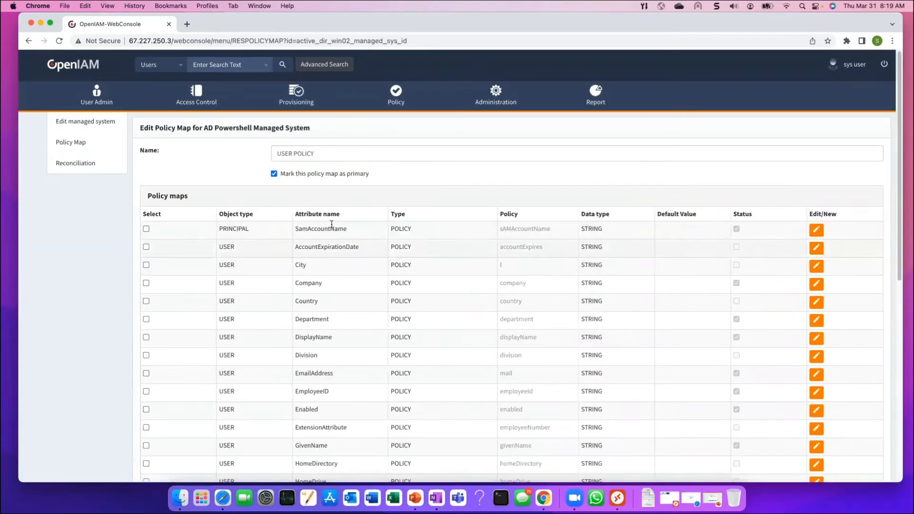
scroll(345, 226, down, 3)
scroll(330, 162, down, 3)
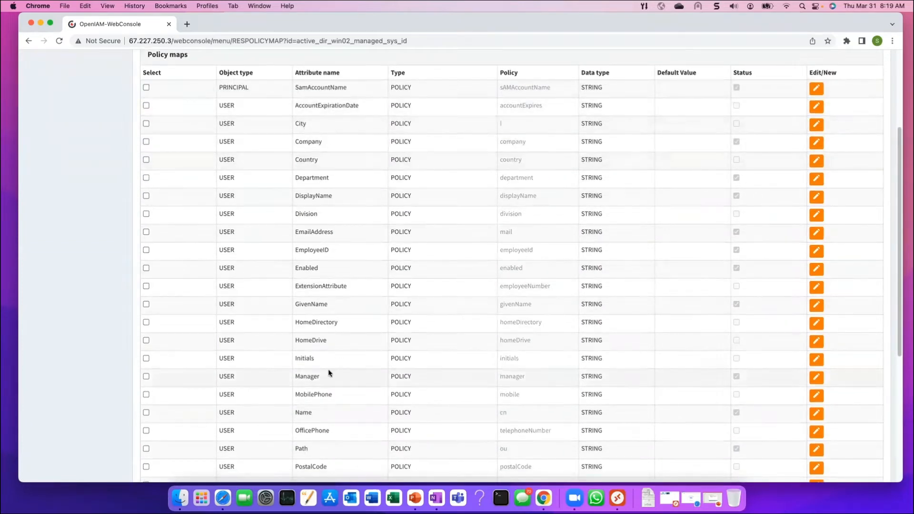
scroll(326, 348, down, 2)
scroll(327, 348, down, 4)
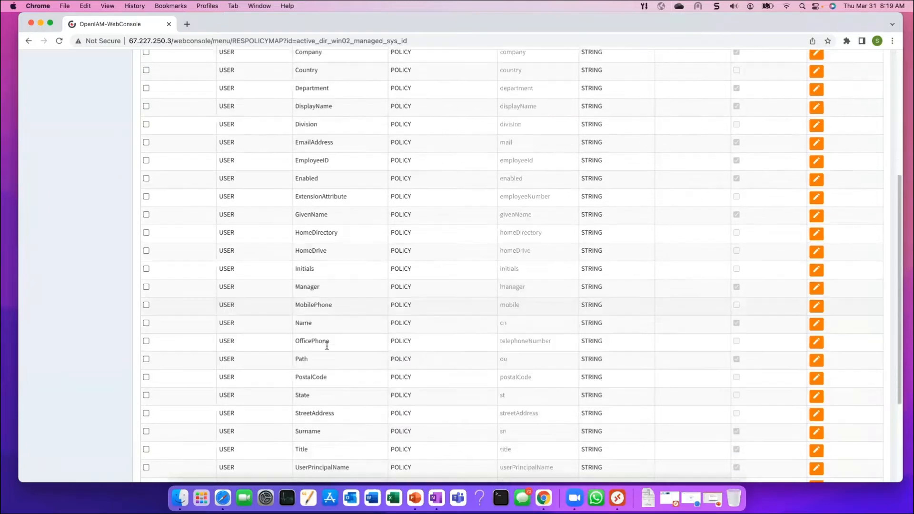
scroll(326, 345, up, 3)
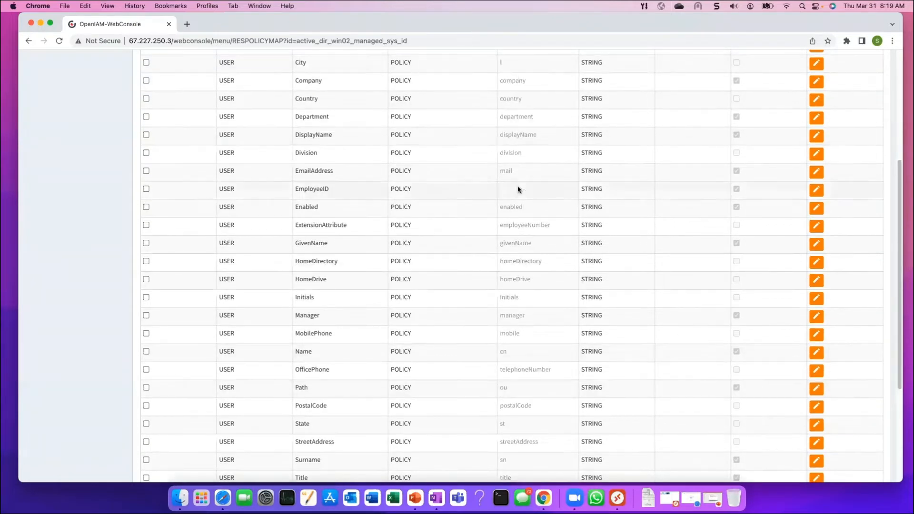
scroll(552, 299, up, 1)
scroll(553, 300, up, 8)
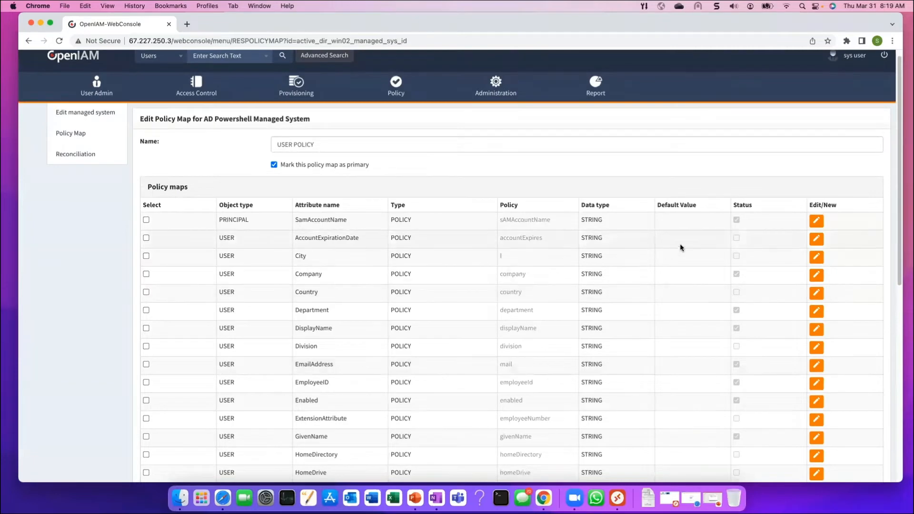
scroll(644, 252, down, 3)
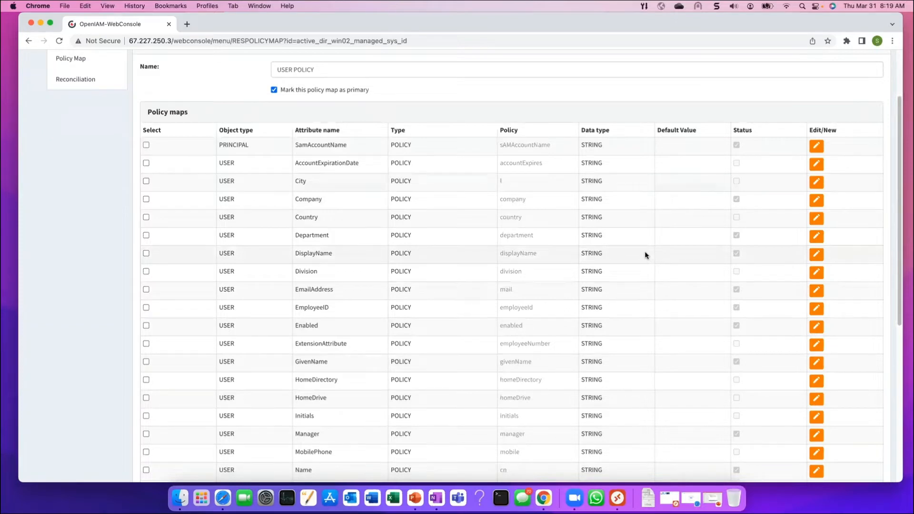
scroll(642, 253, up, 3)
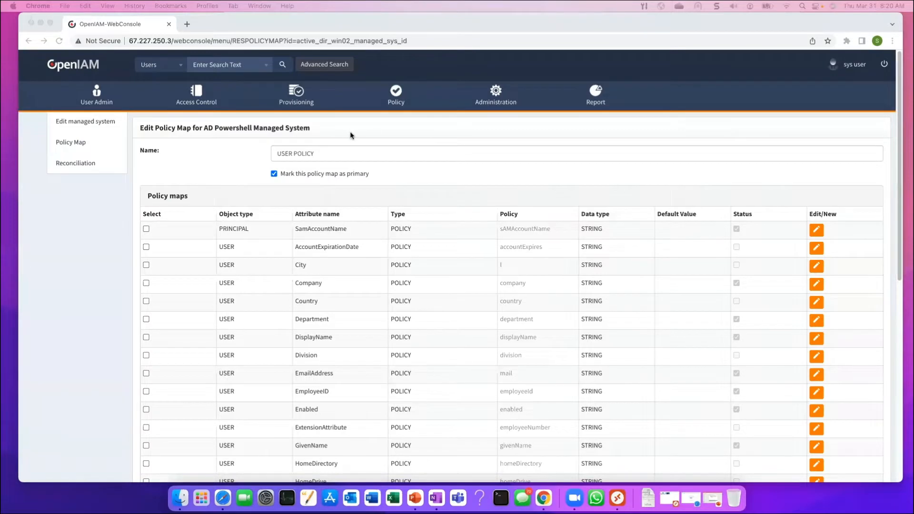
Start a new Internal User and switch its form to the classic view
click(98, 97)
click(85, 144)
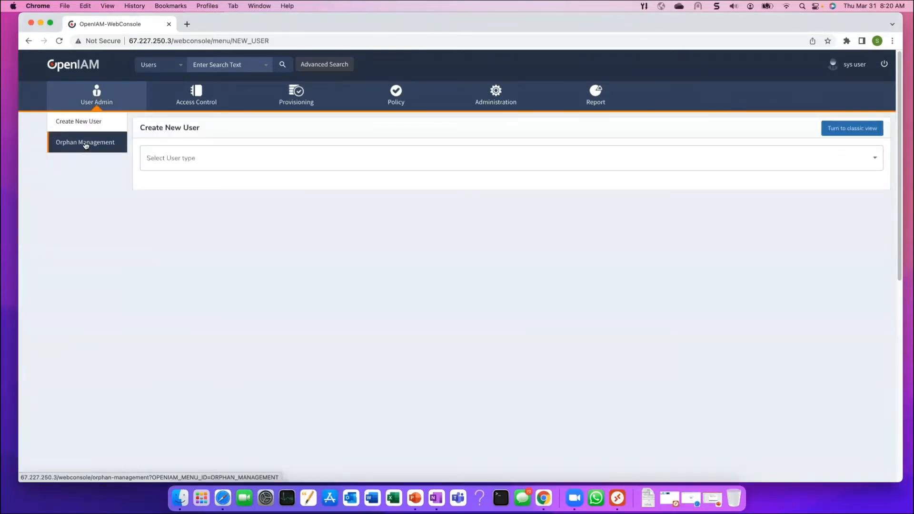
click(237, 161)
click(188, 175)
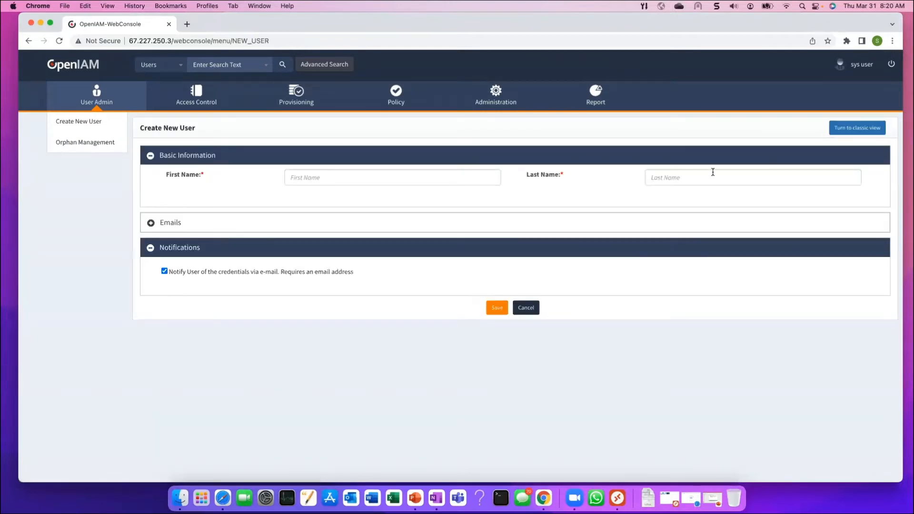
click(857, 127)
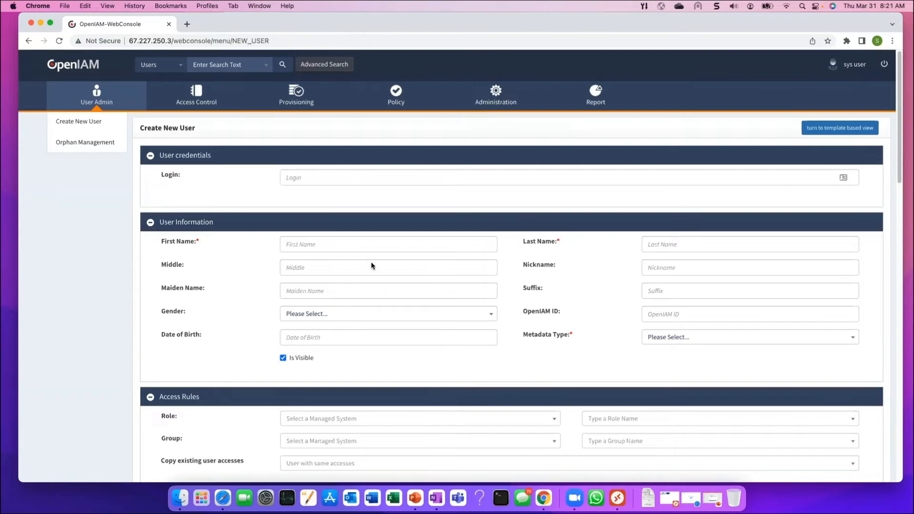
Enter first name Test, last name WebinarMar31, gender Male and metadata type Default User
click(343, 245)
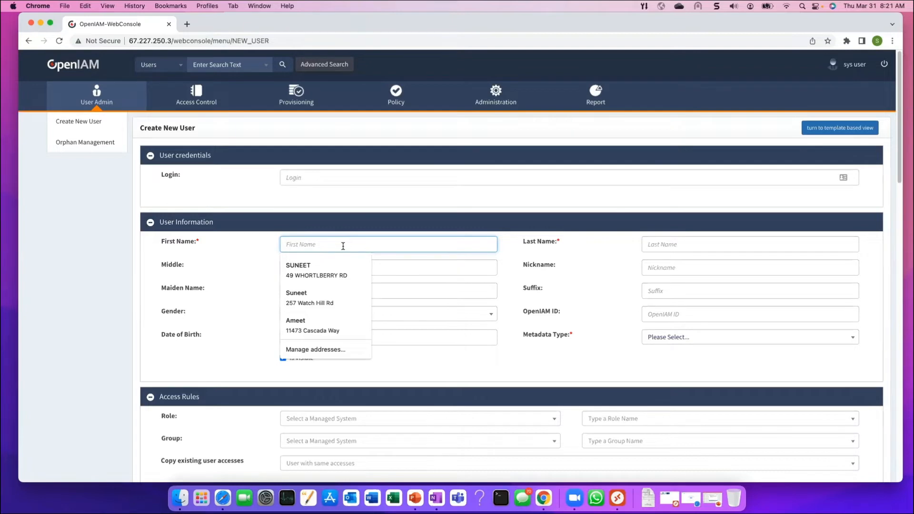
text(Test)
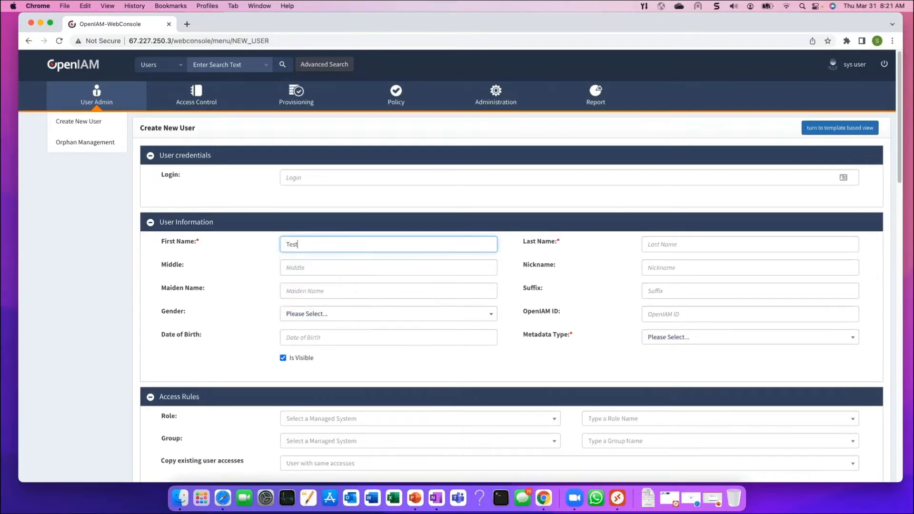
click(666, 244)
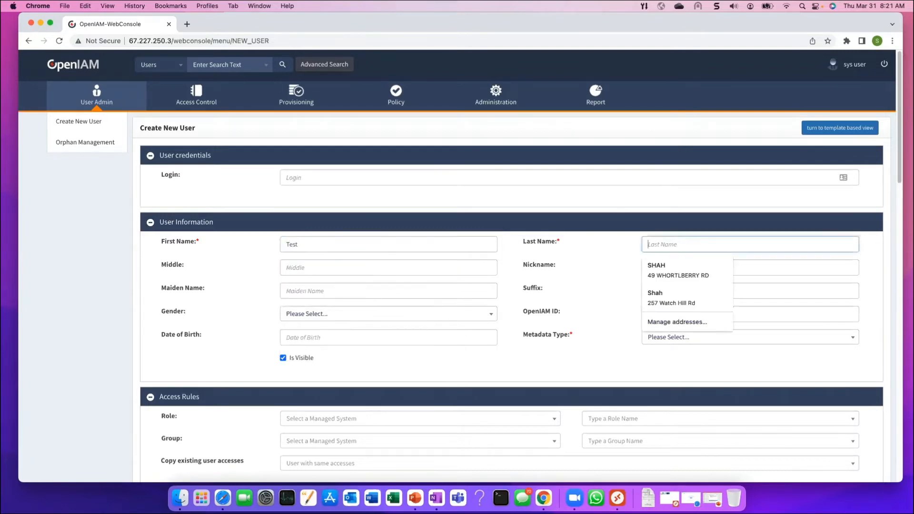
text(Webinar)
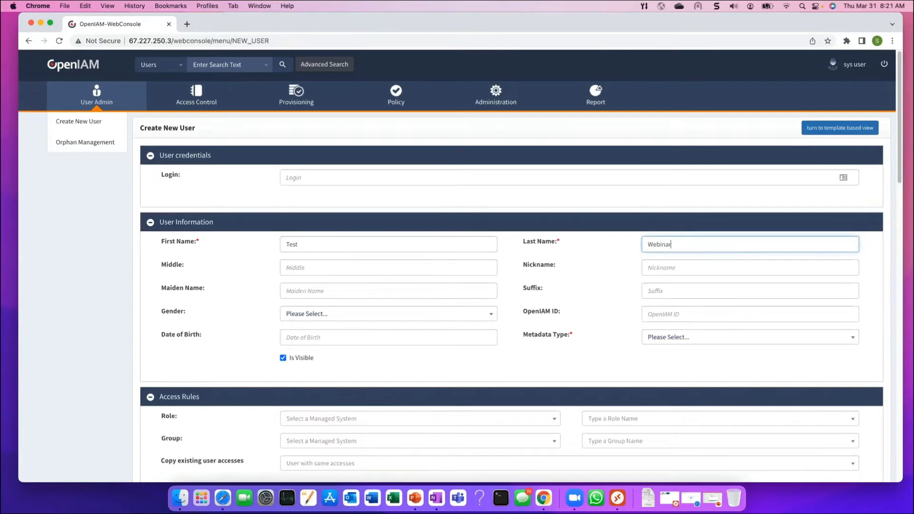
text(Mar)
click(458, 312)
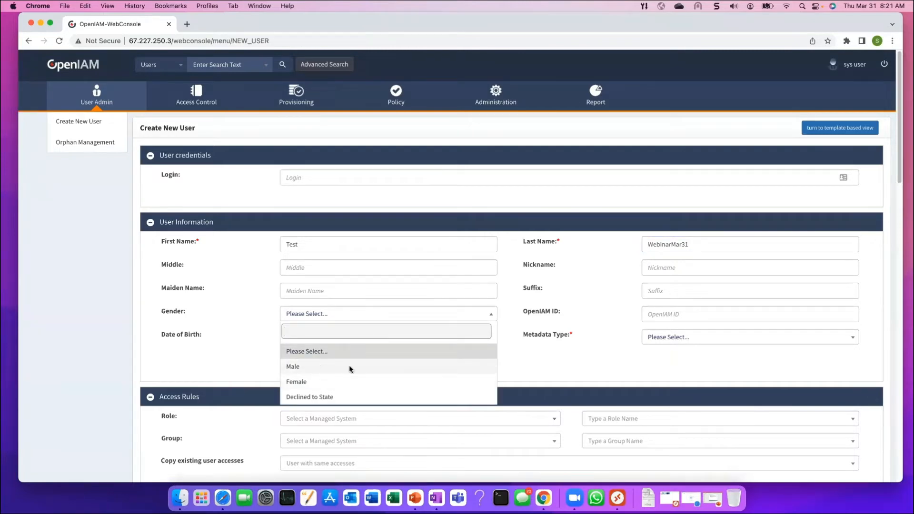
click(321, 368)
click(746, 338)
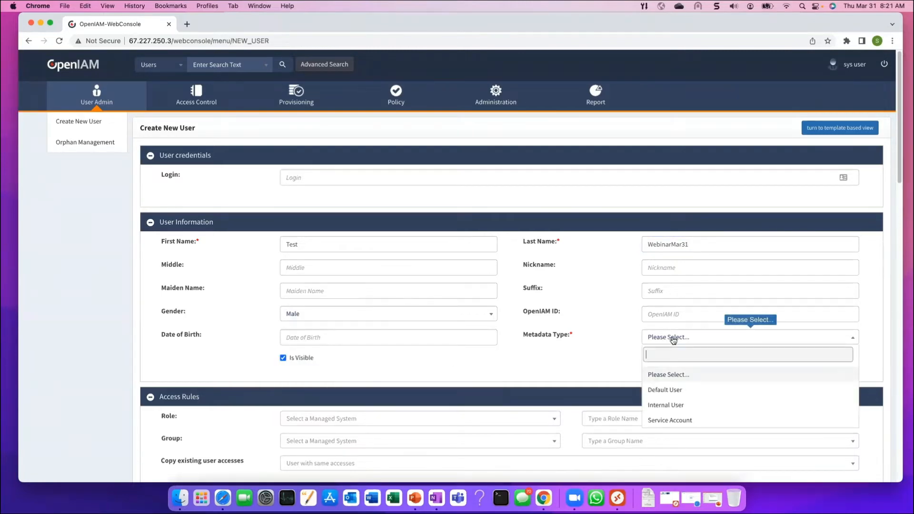
click(670, 391)
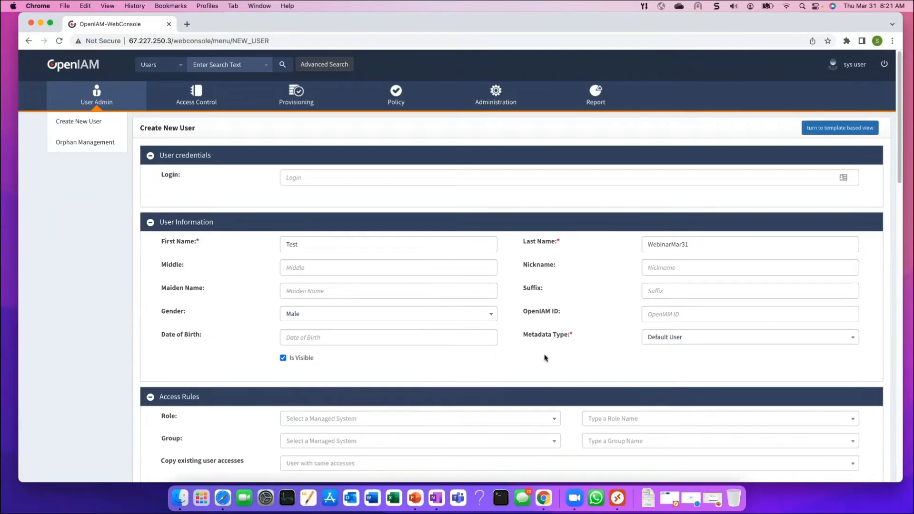
Search the roles for 'test' and assign Test AD Role to the new user
scroll(483, 288, down, 4)
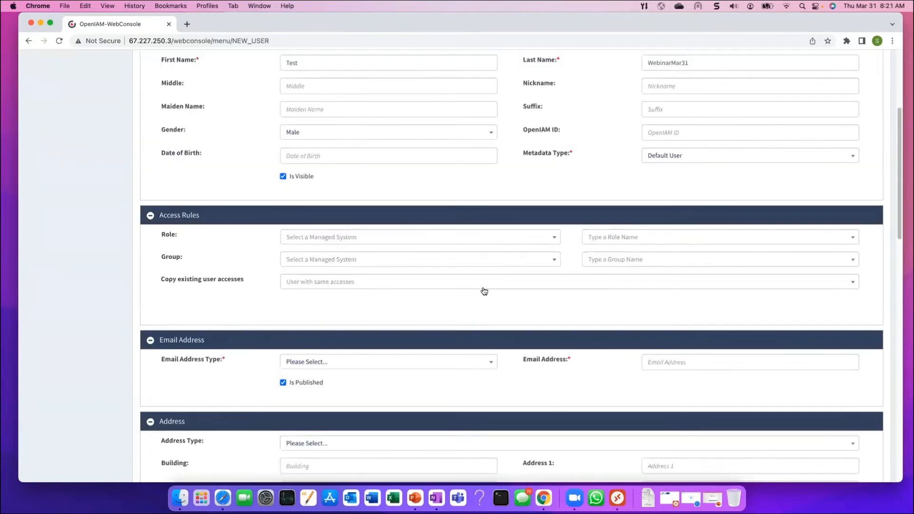
click(649, 236)
text(test)
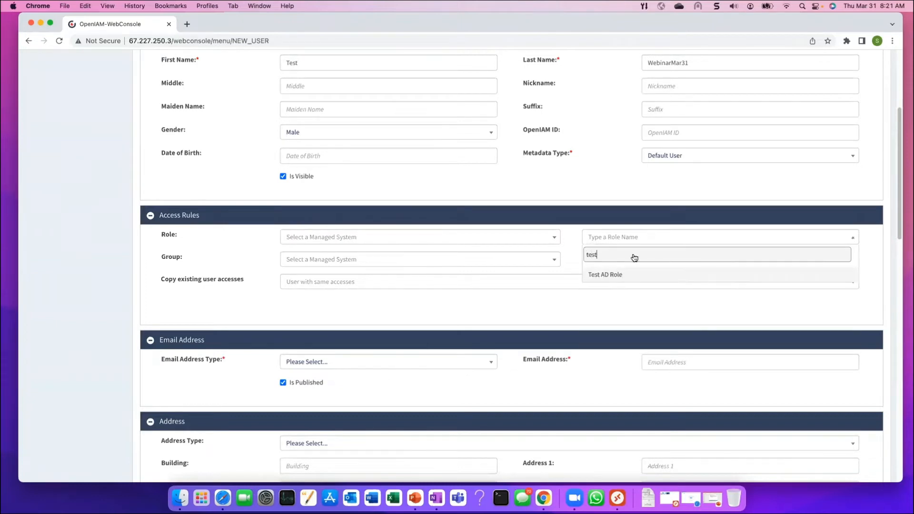
click(603, 278)
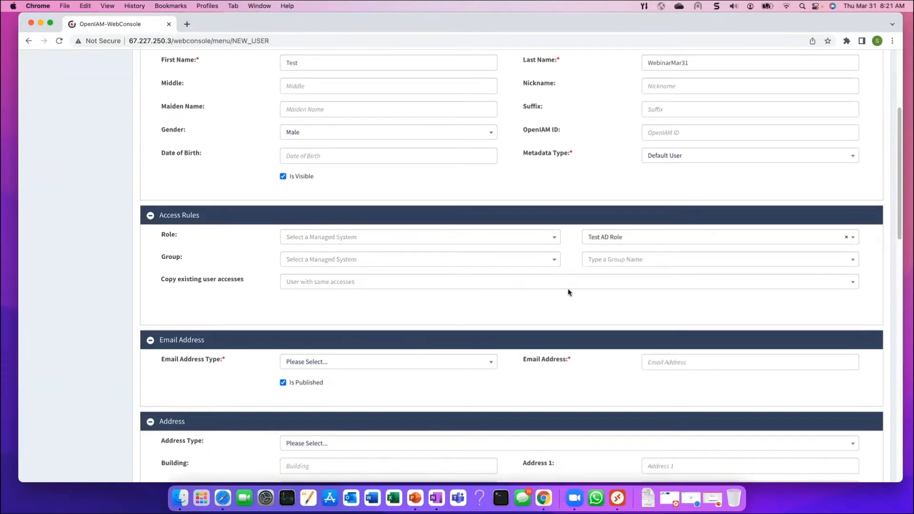
scroll(575, 282, down, 1)
scroll(576, 282, down, 3)
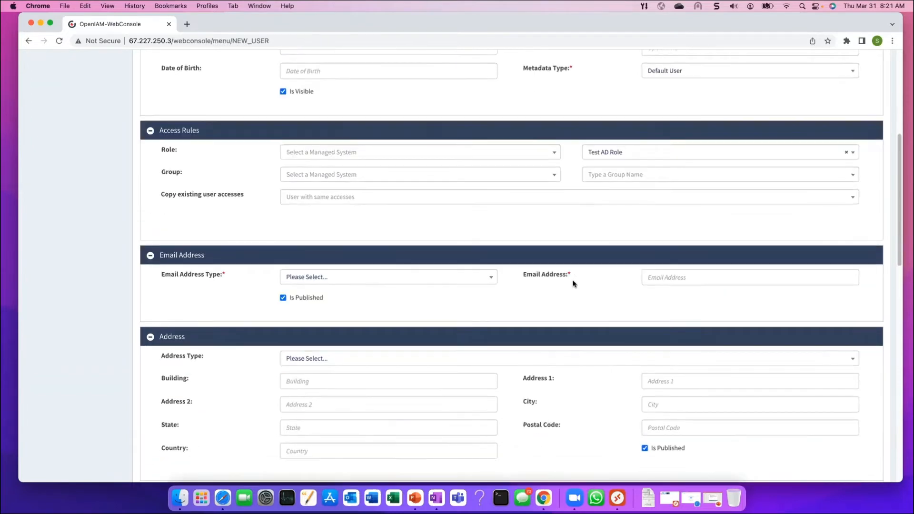
click(492, 278)
click(395, 330)
click(488, 277)
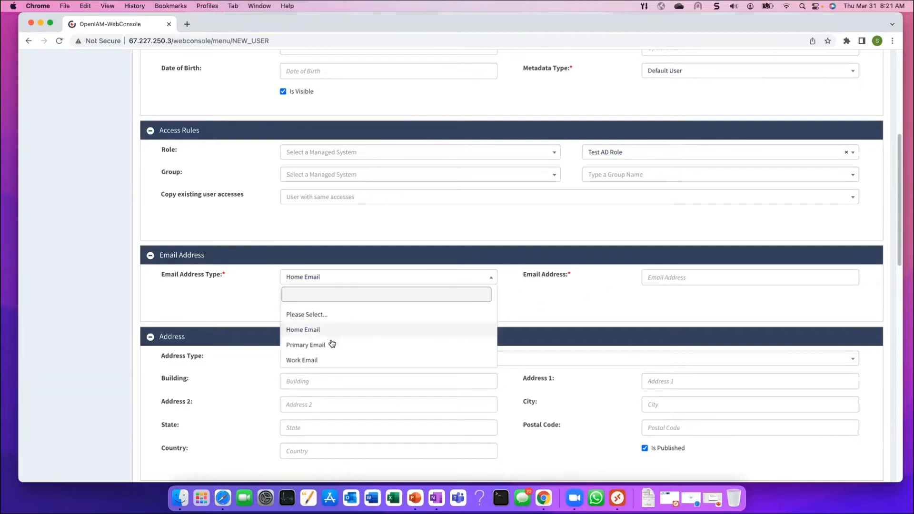
click(361, 346)
click(658, 276)
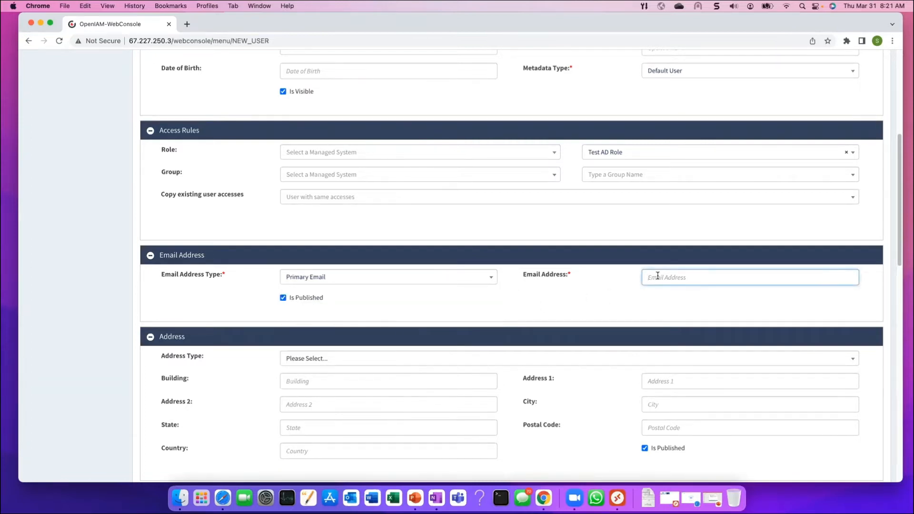
Select OpenIAM as the user's organization and scroll through the rest of the form
scroll(650, 269, down, 10)
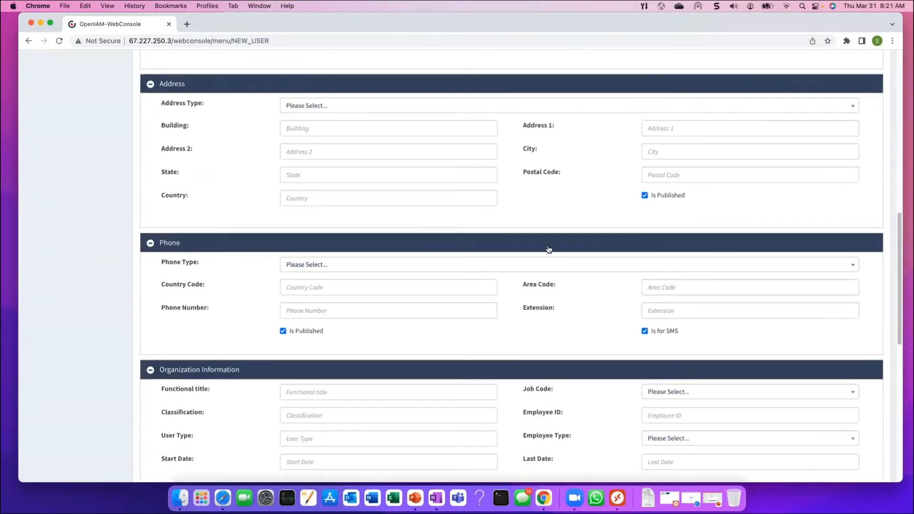
scroll(580, 238, down, 10)
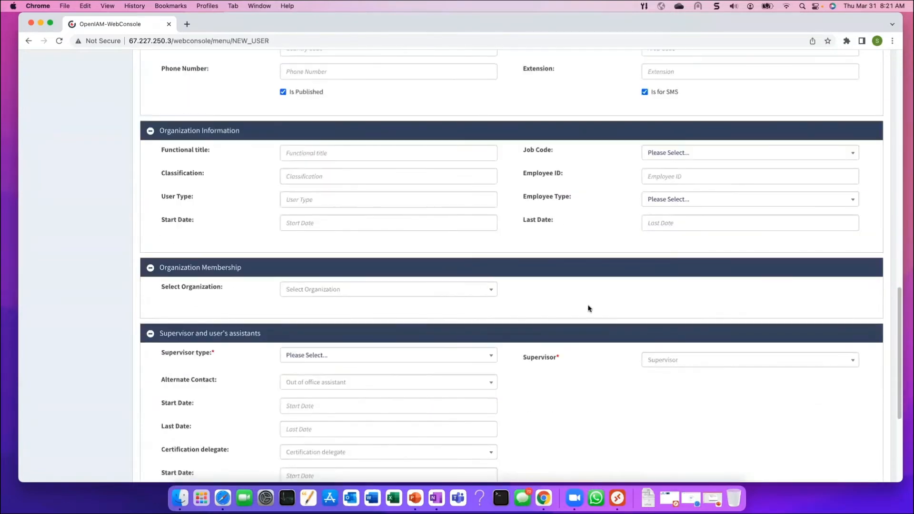
click(489, 295)
click(339, 325)
scroll(531, 308, up, 20)
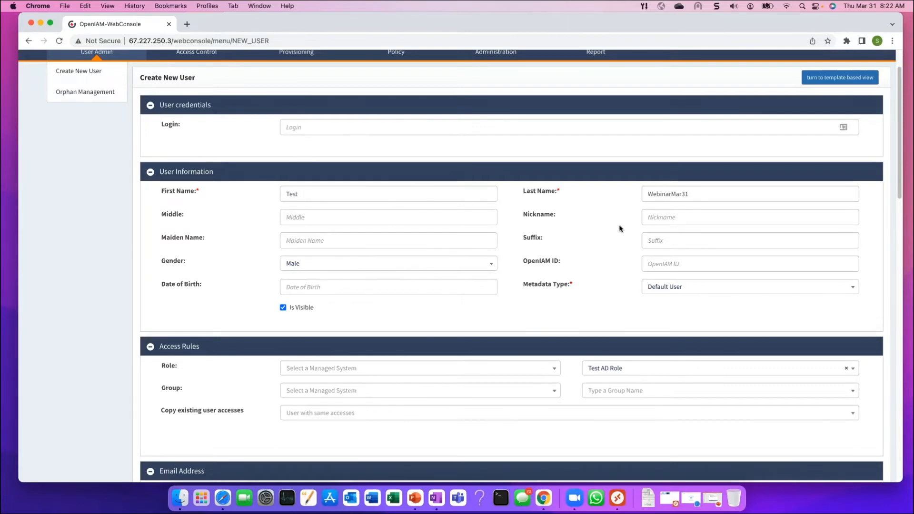
scroll(593, 228, down, 10)
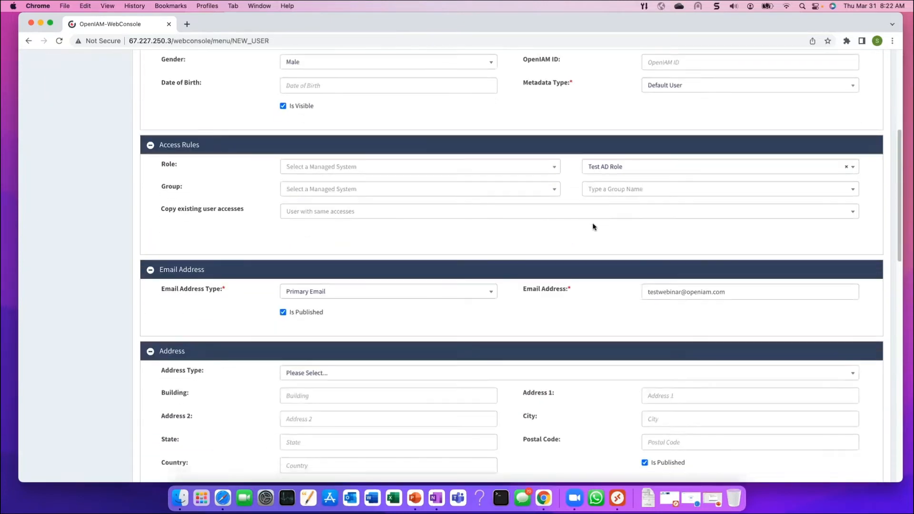
scroll(593, 228, down, 5)
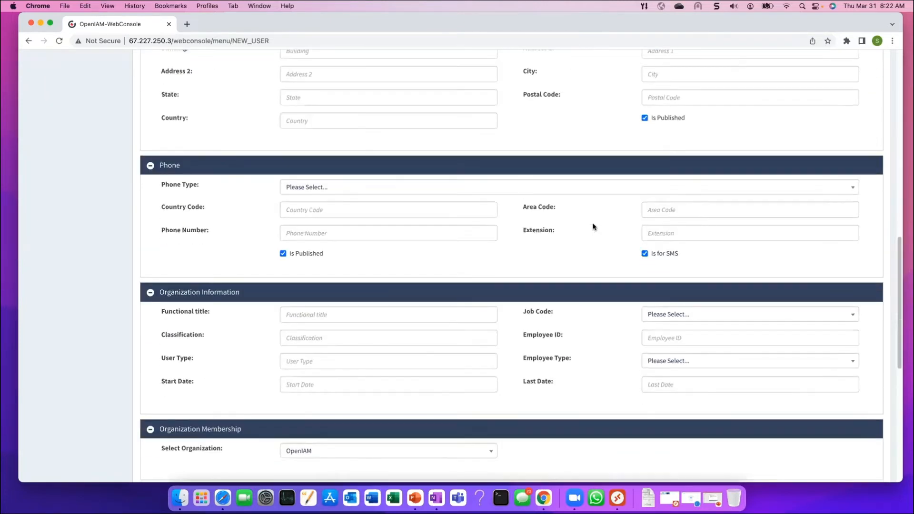
scroll(593, 228, down, 6)
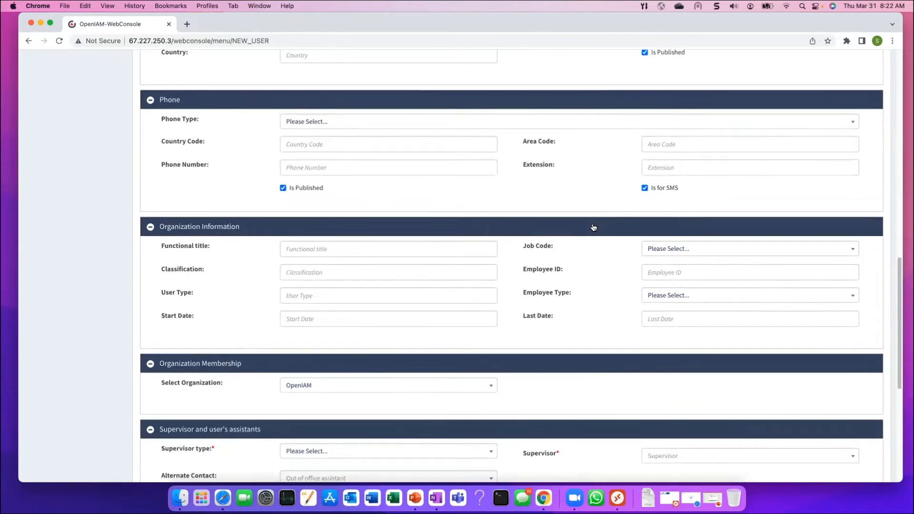
scroll(593, 227, down, 2)
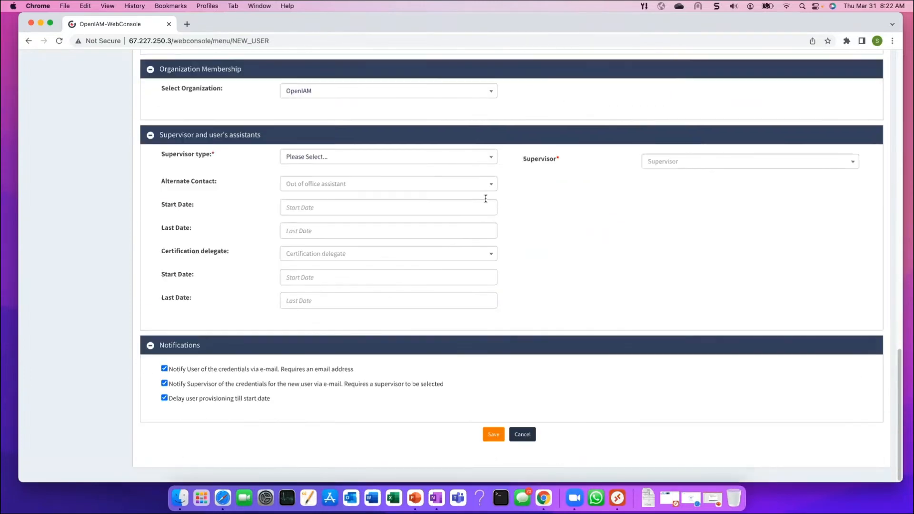
Set the supervisor type to Default Supervisor and pick the first user matching 'q'
click(493, 161)
click(347, 209)
click(682, 166)
text(qu)
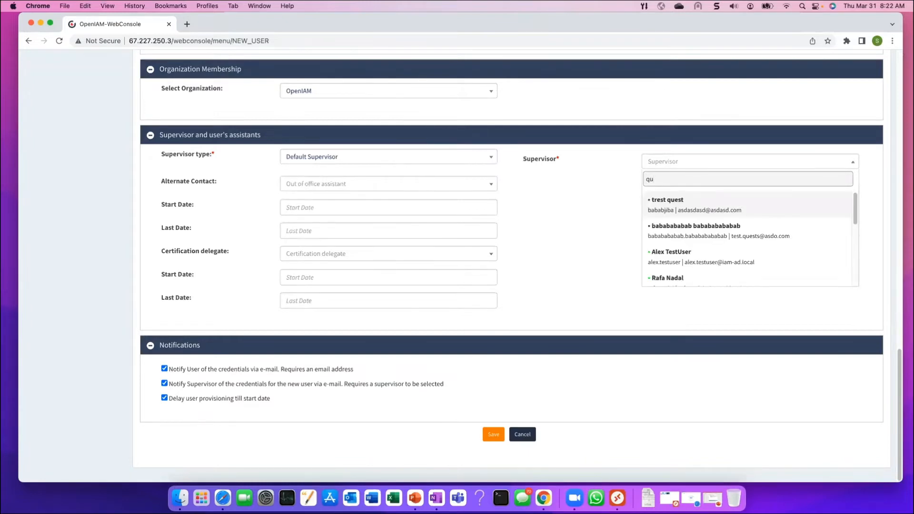
key(BackSpace)
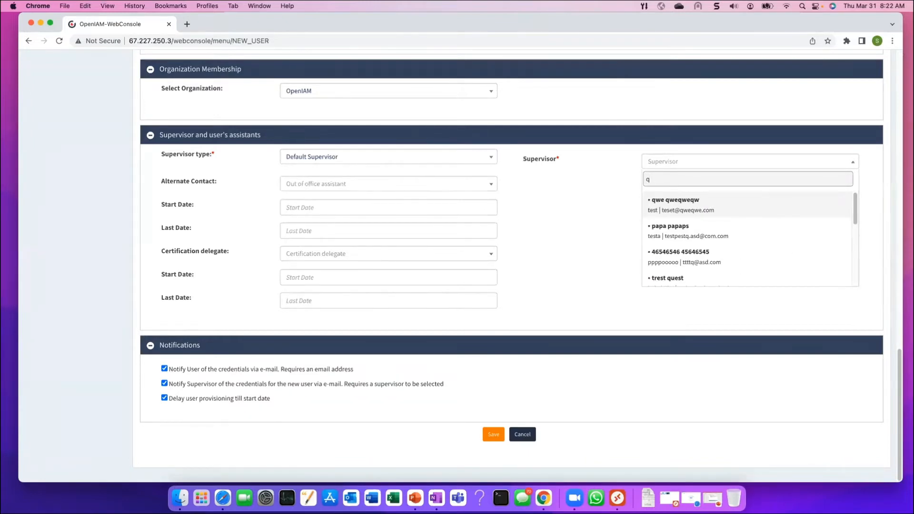
click(673, 206)
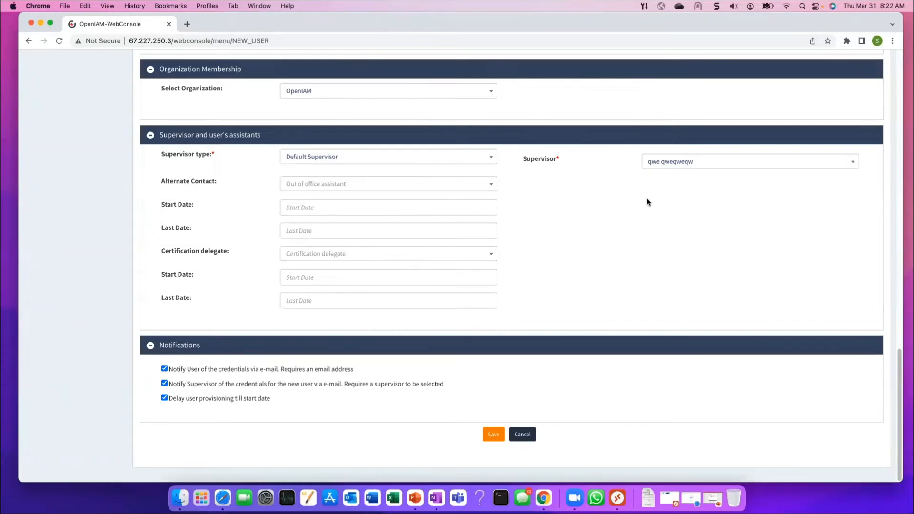
Clear all three notification options, including the credential e-mails and provisioning at start date
click(164, 368)
click(164, 384)
click(164, 397)
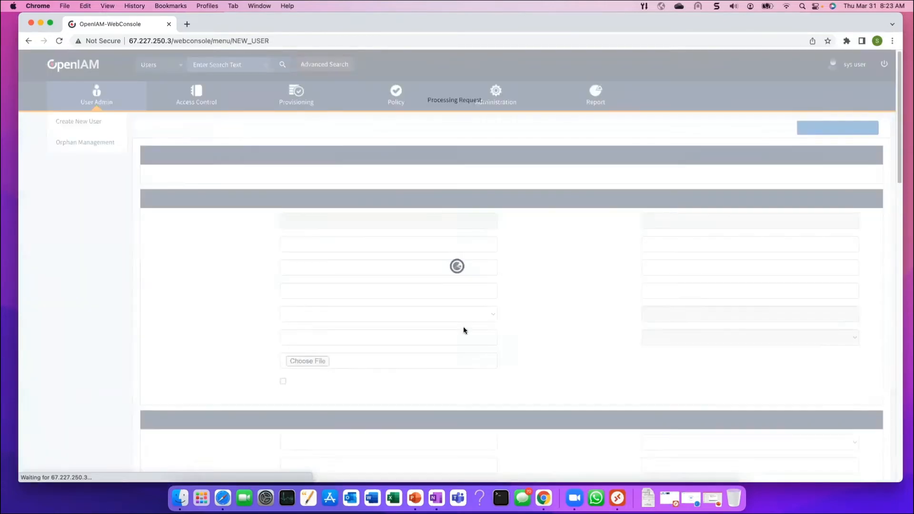
Check the User Identities provisioning status, then bring the Windows remote desktop forward
scroll(488, 325, down, 10)
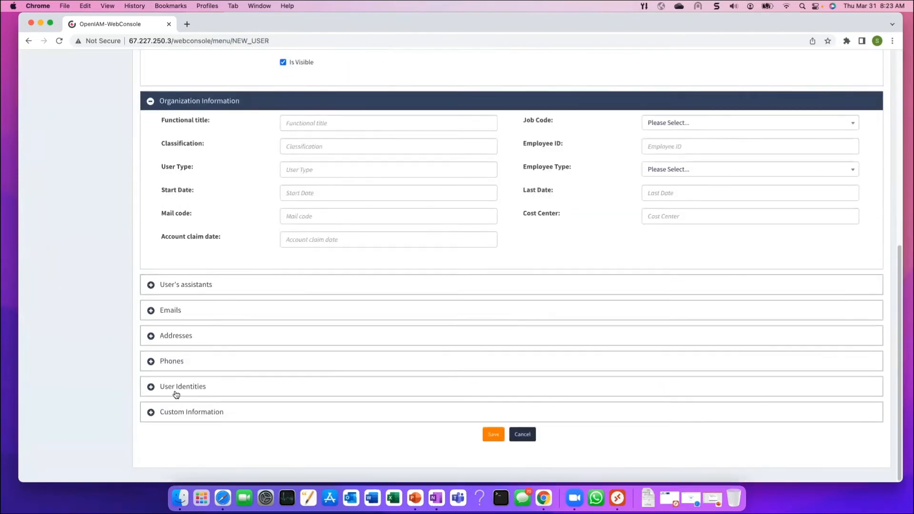
click(151, 387)
scroll(406, 373, down, 1)
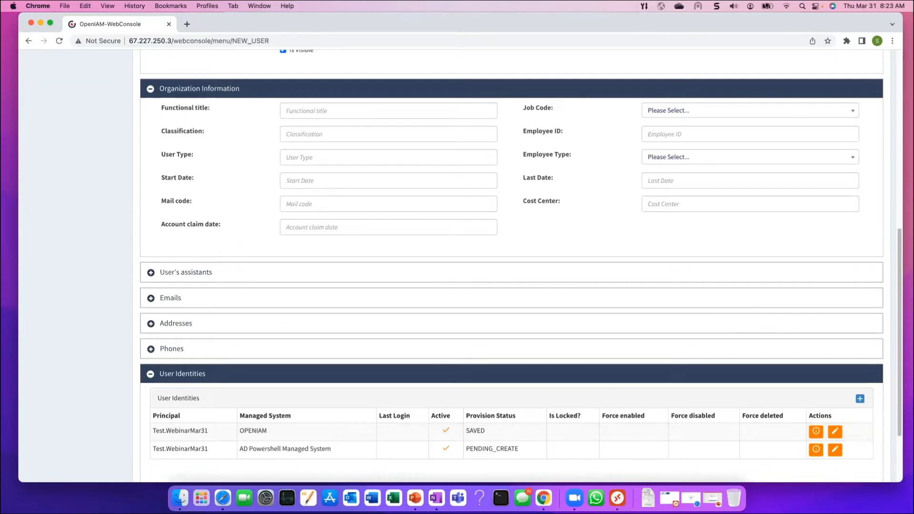
drag(0, 19, 293, 28)
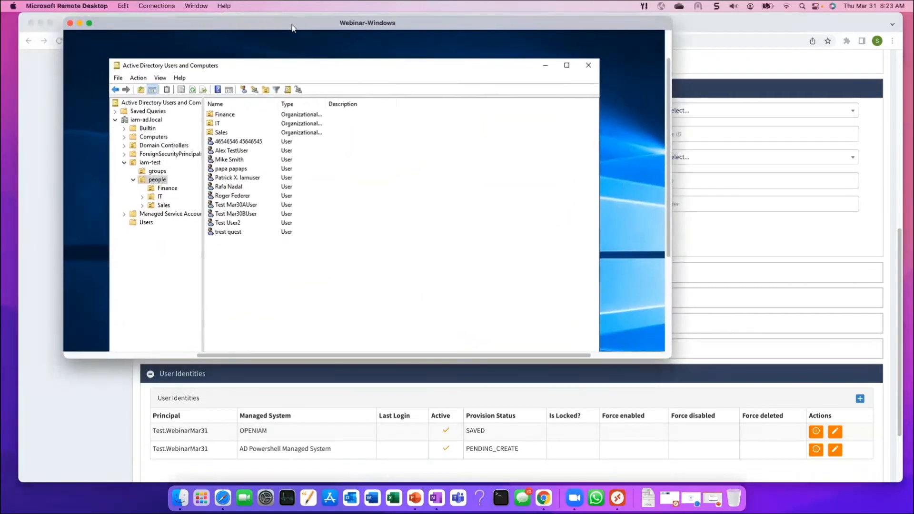
drag(754, 417, 912, 484)
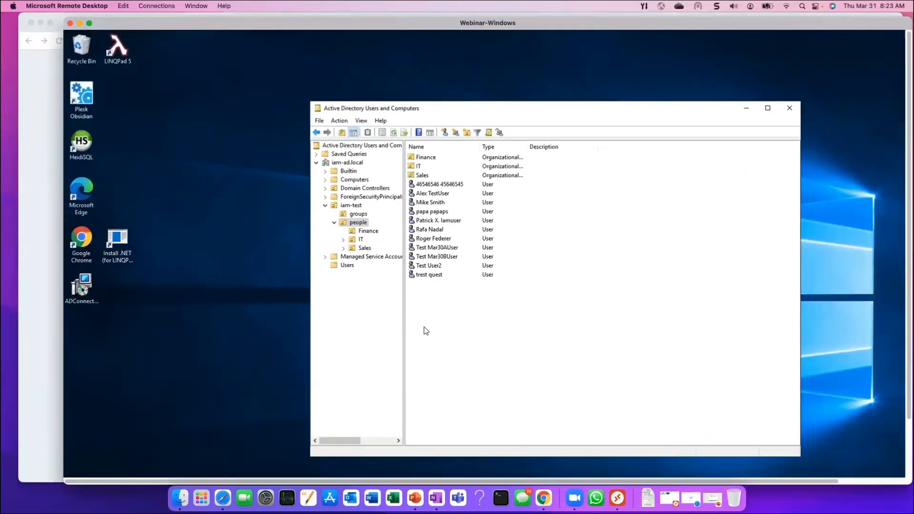
click(363, 224)
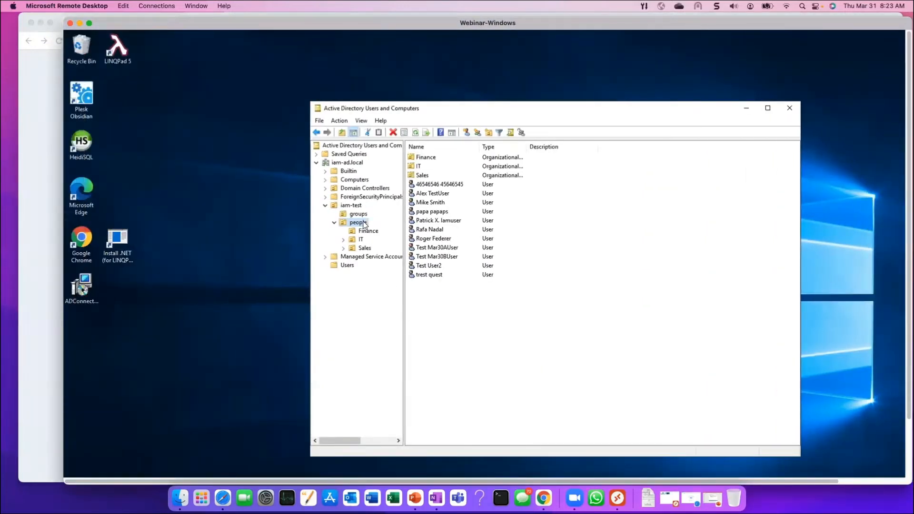
right_click(365, 221)
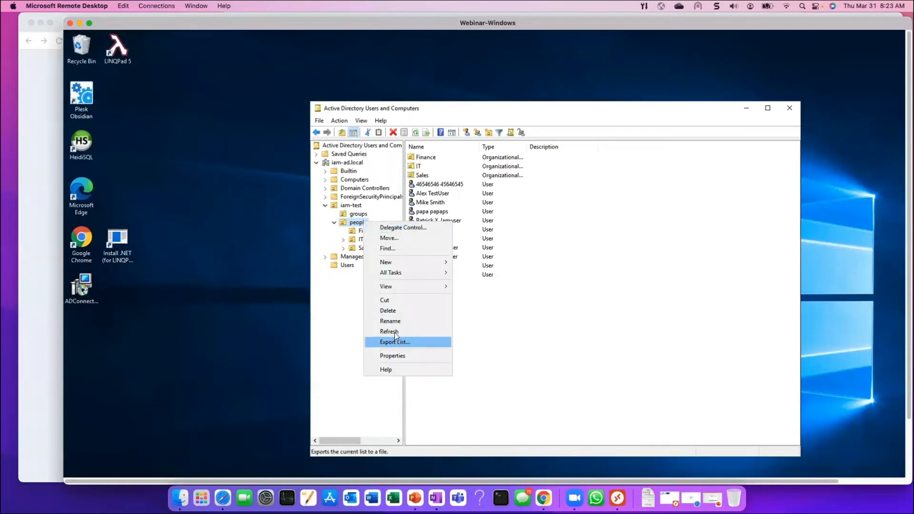
click(394, 332)
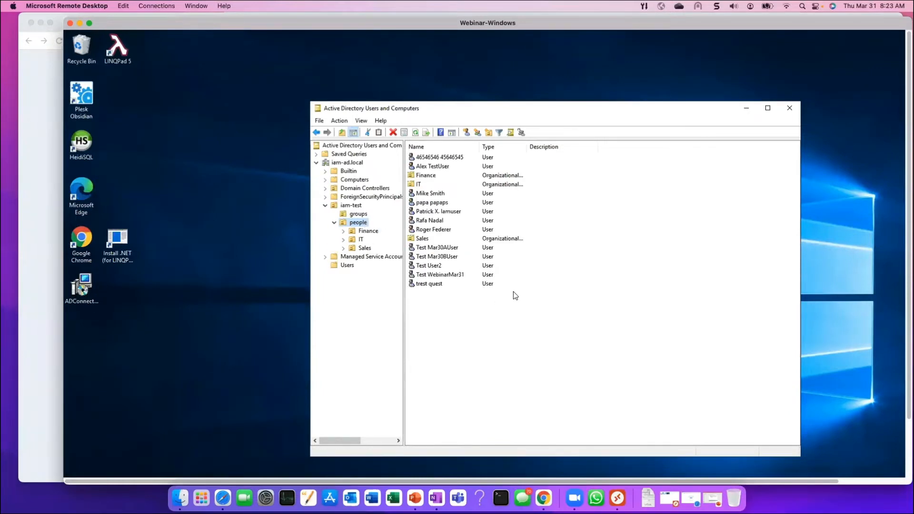
click(451, 276)
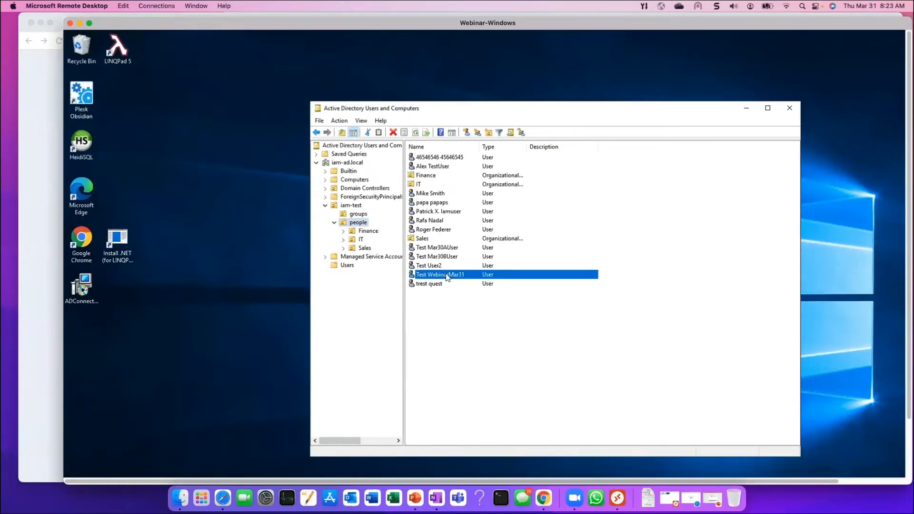
double_click(446, 275)
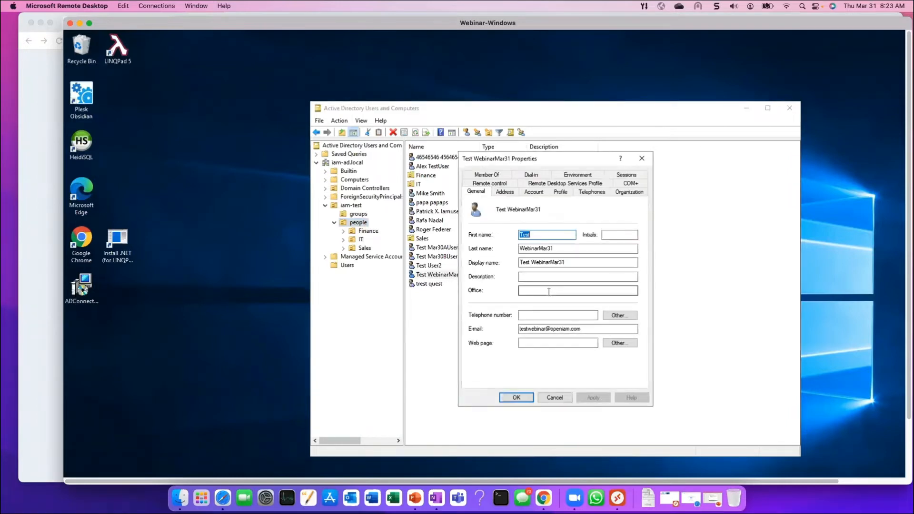
click(503, 192)
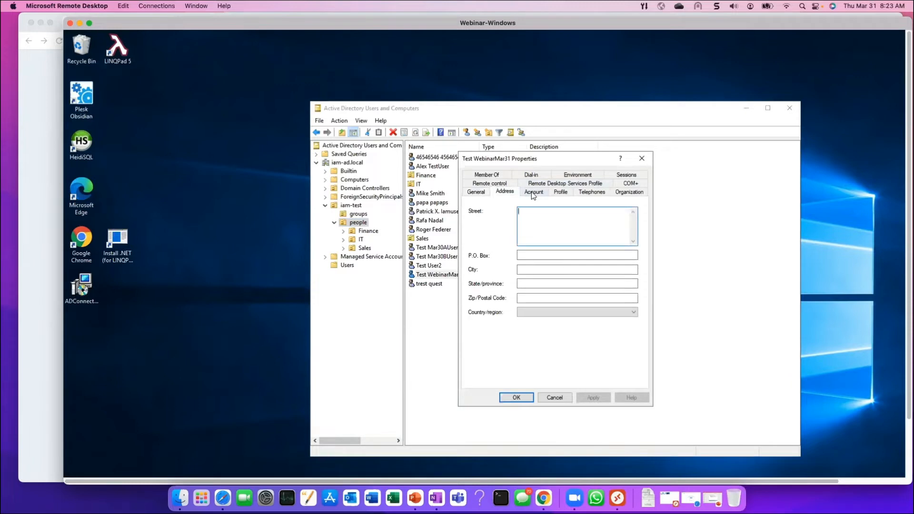
click(540, 192)
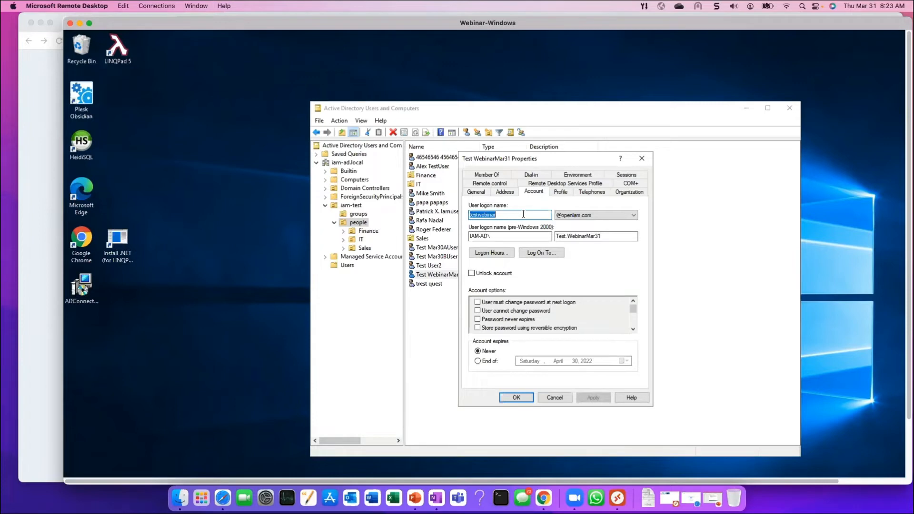
click(564, 192)
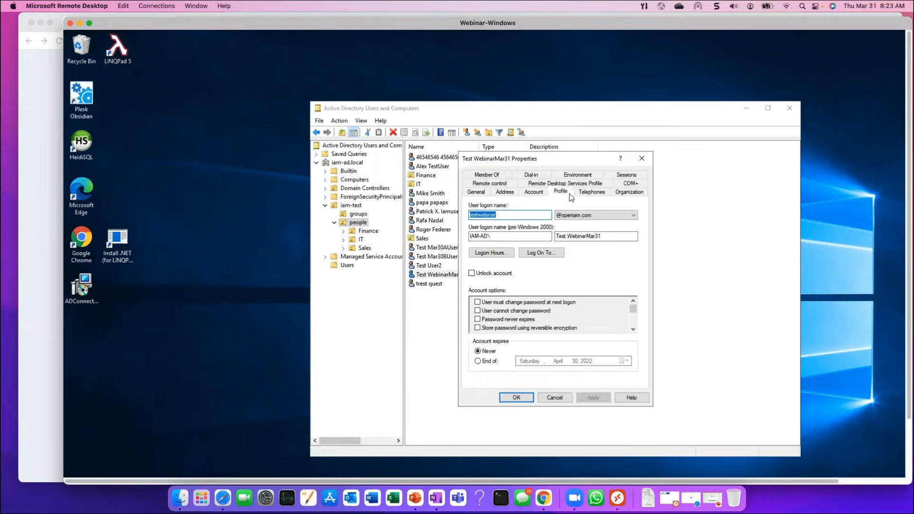
click(595, 197)
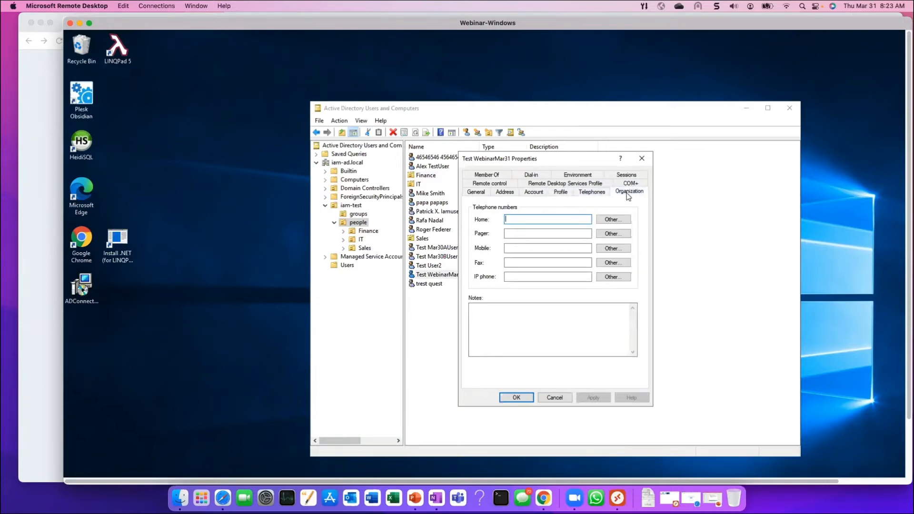
click(628, 194)
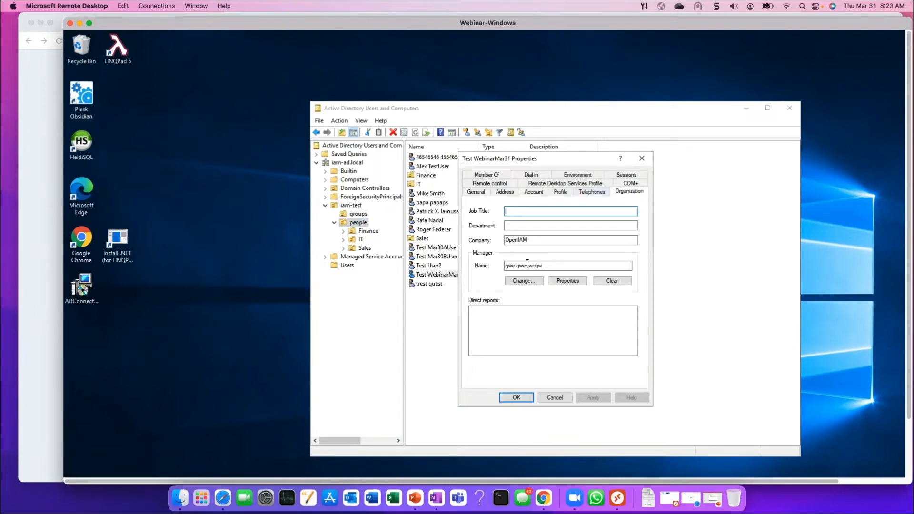
Close the properties, inspect the Finance, IT and Sales OUs, then return to the OpenIAM browser
click(557, 397)
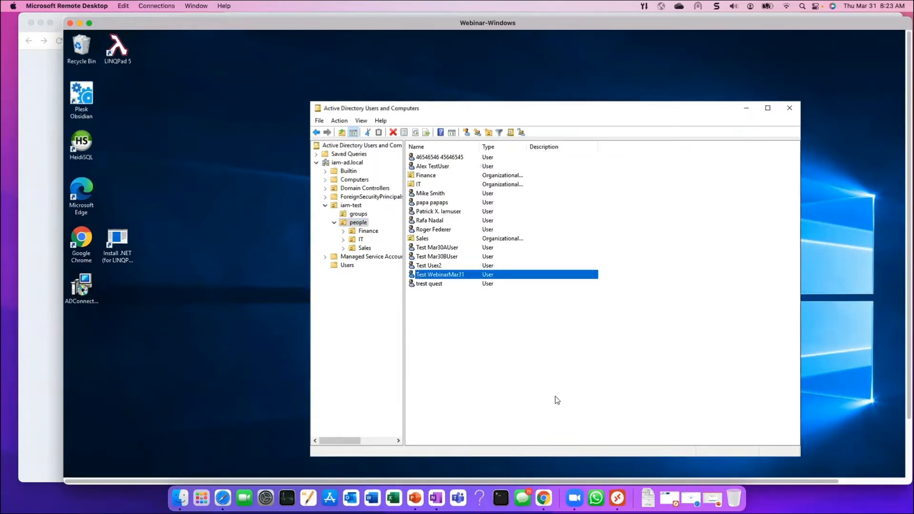
click(434, 176)
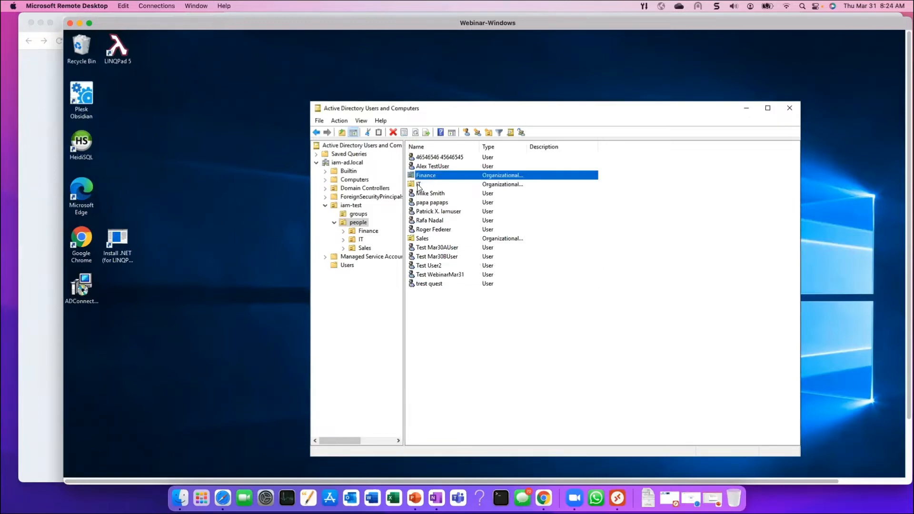
click(418, 186)
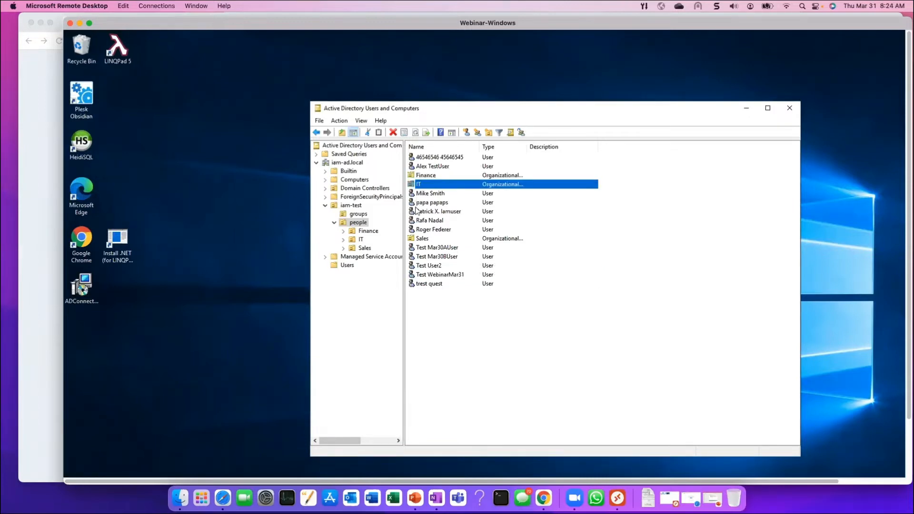
click(420, 241)
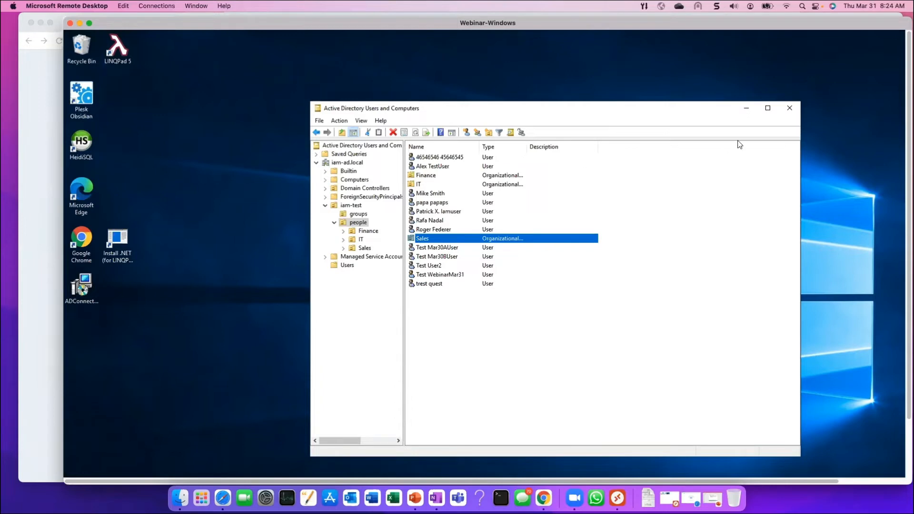
drag(785, 25, 818, 32)
click(98, 108)
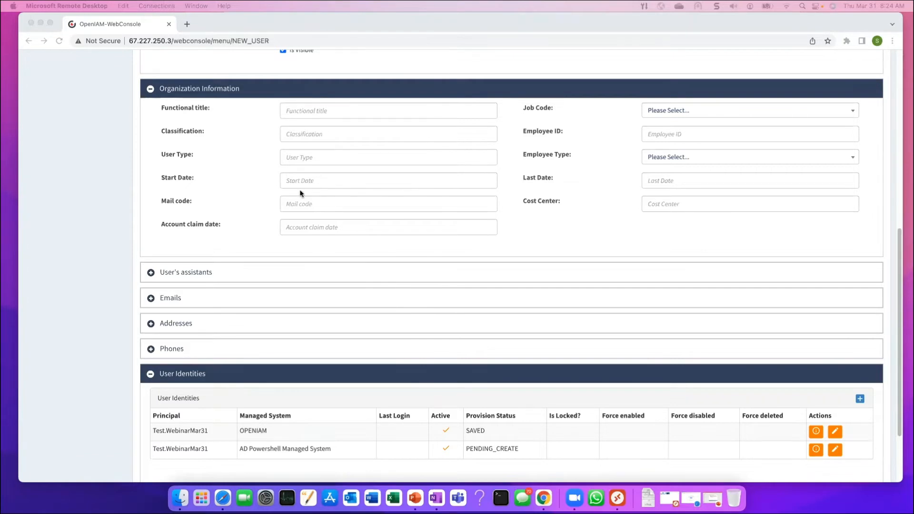
Reload the user's info in classic view and check the AD identity's Provision Status is SAVED
scroll(93, 155, up, 8)
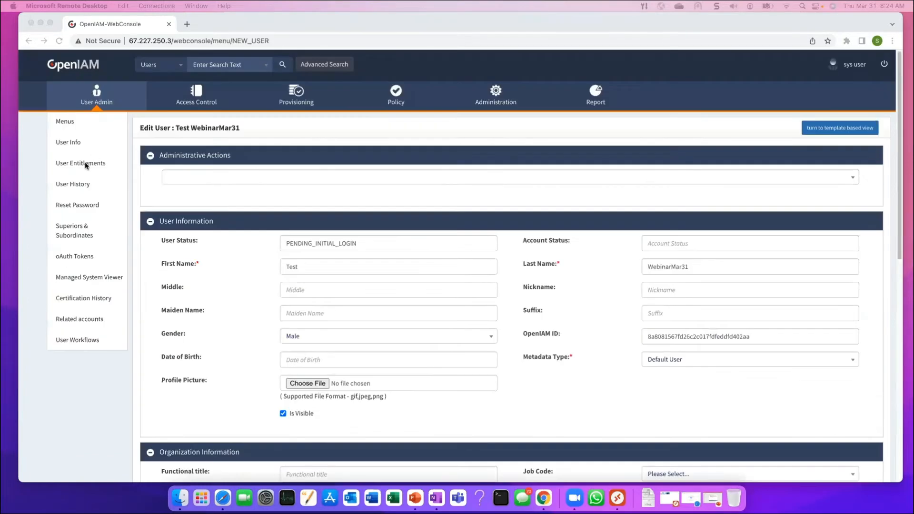
click(70, 141)
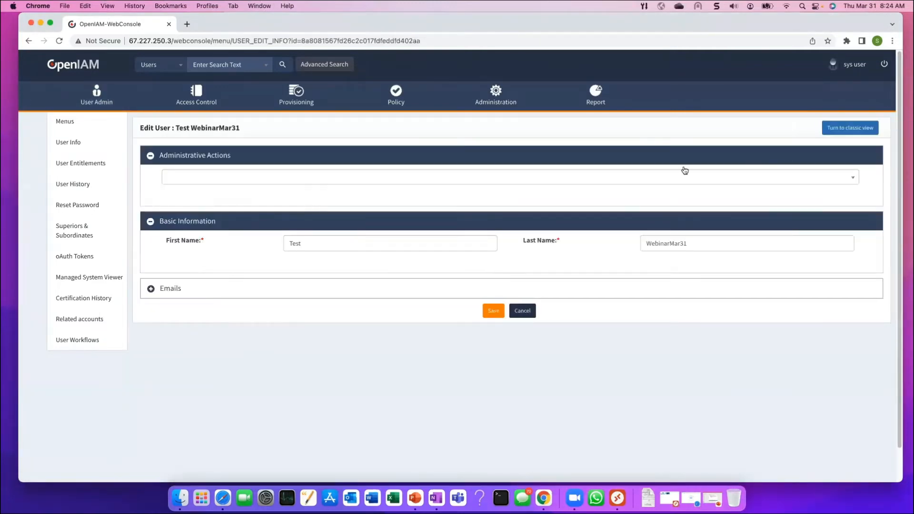
click(847, 128)
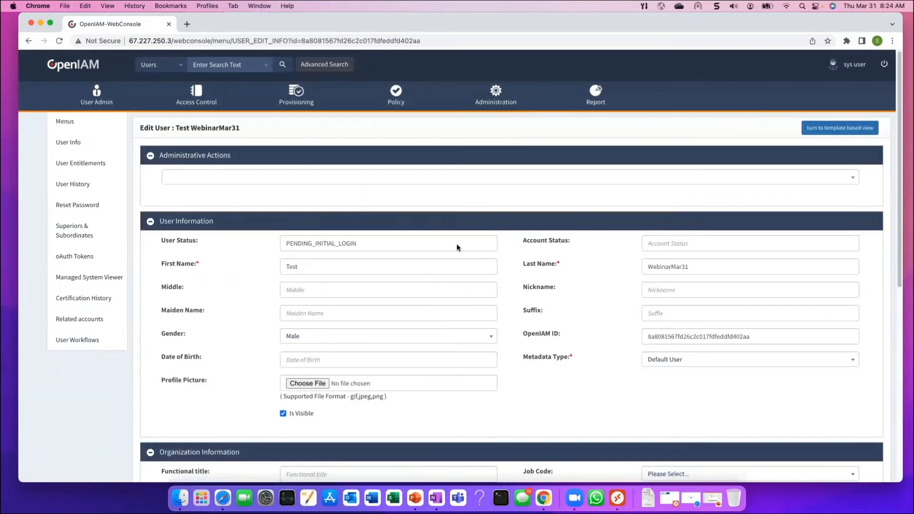
scroll(455, 257, down, 3)
scroll(452, 268, down, 8)
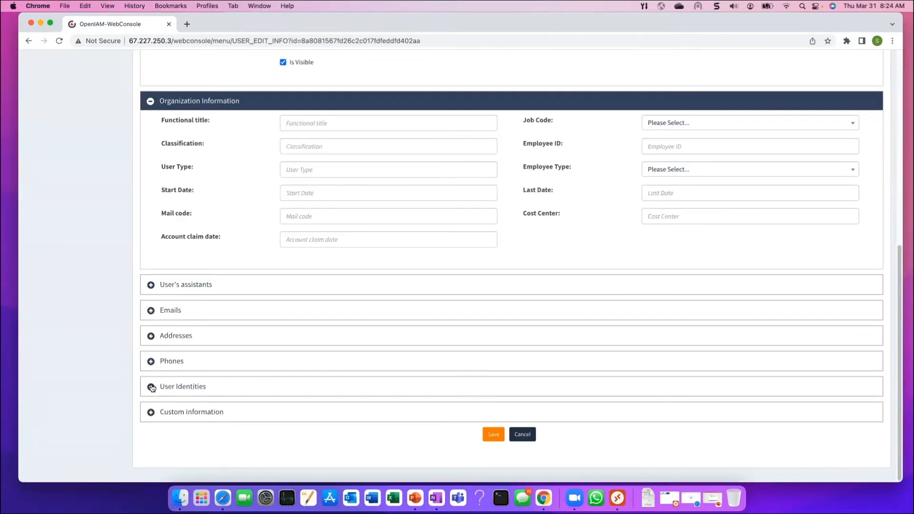
click(187, 382)
scroll(287, 359, down, 3)
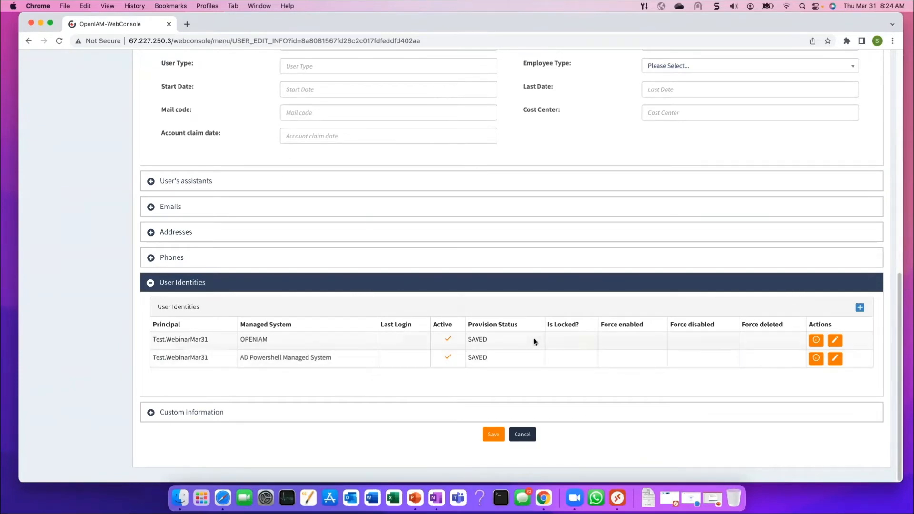
scroll(534, 339, up, 15)
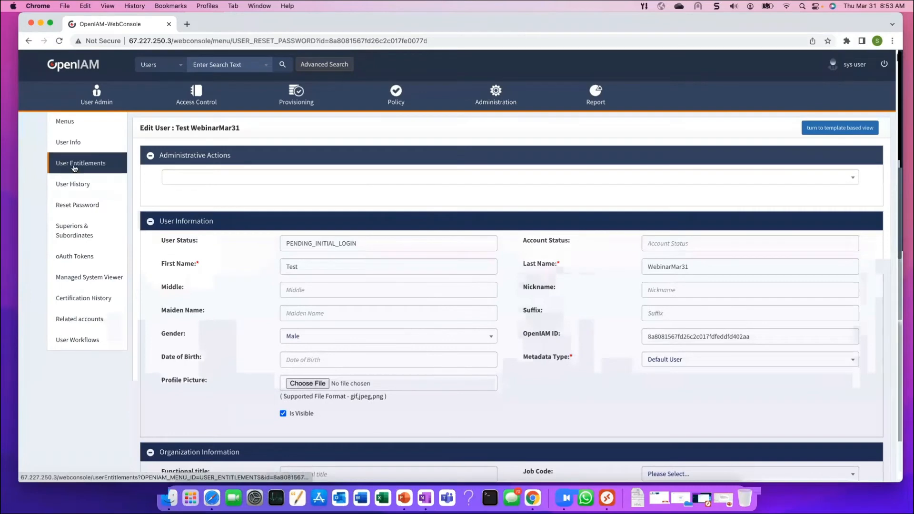
Show the test user's organization entitlements, listing only OpenIAM, in edit mode
click(76, 166)
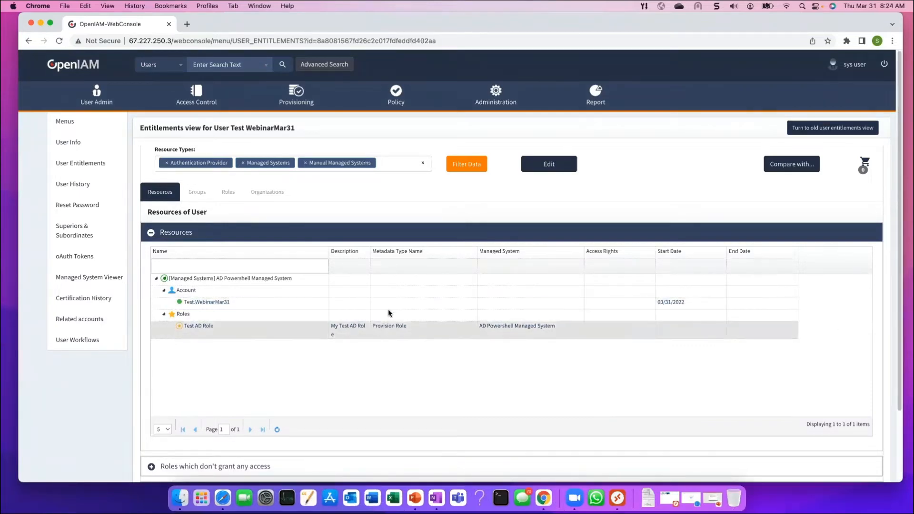
click(269, 196)
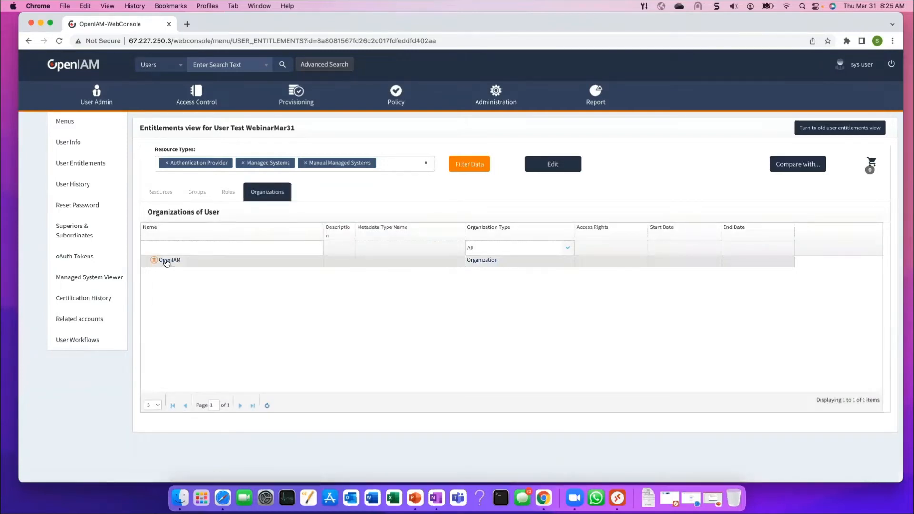
click(557, 166)
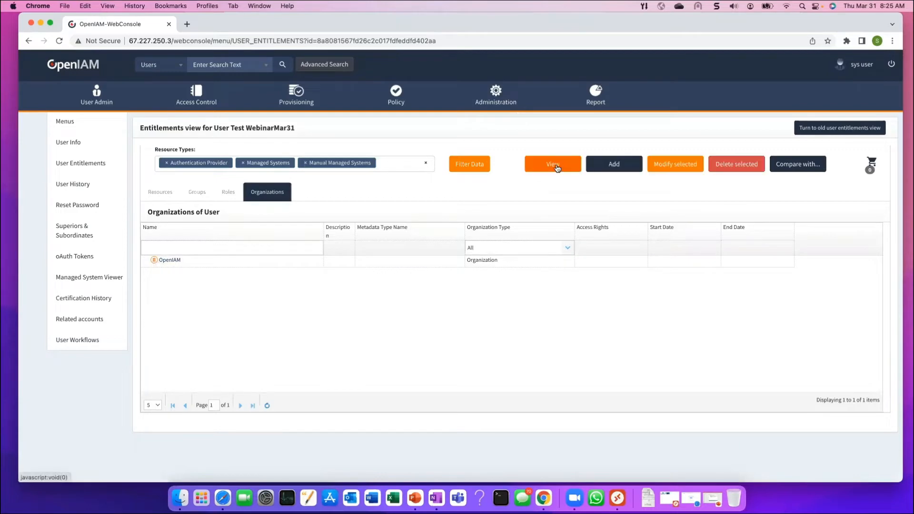
Add the Sales organization to the user, save, and confirm OpenIAM and Sales are listed
click(611, 167)
click(604, 231)
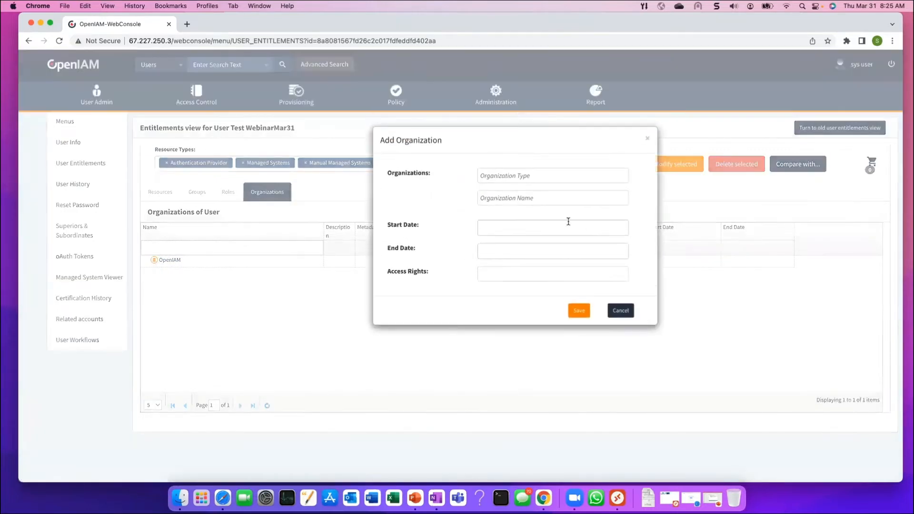
click(544, 193)
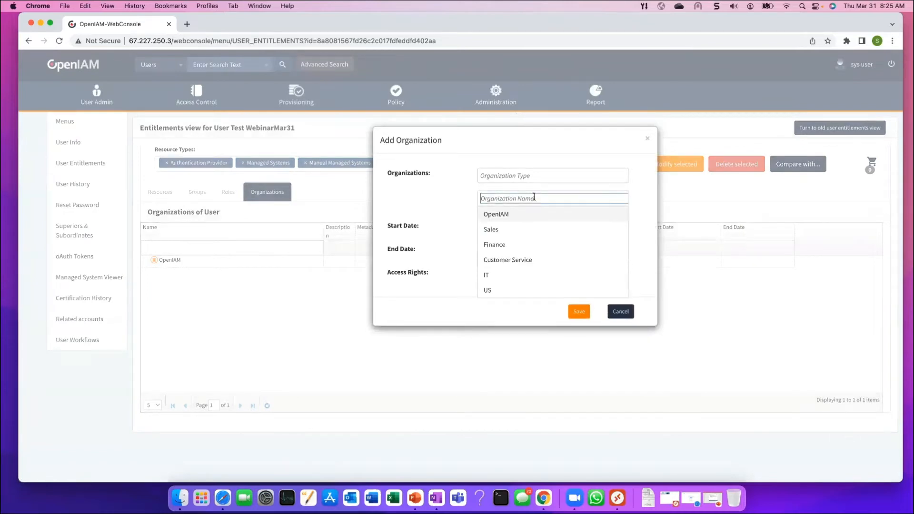
click(495, 230)
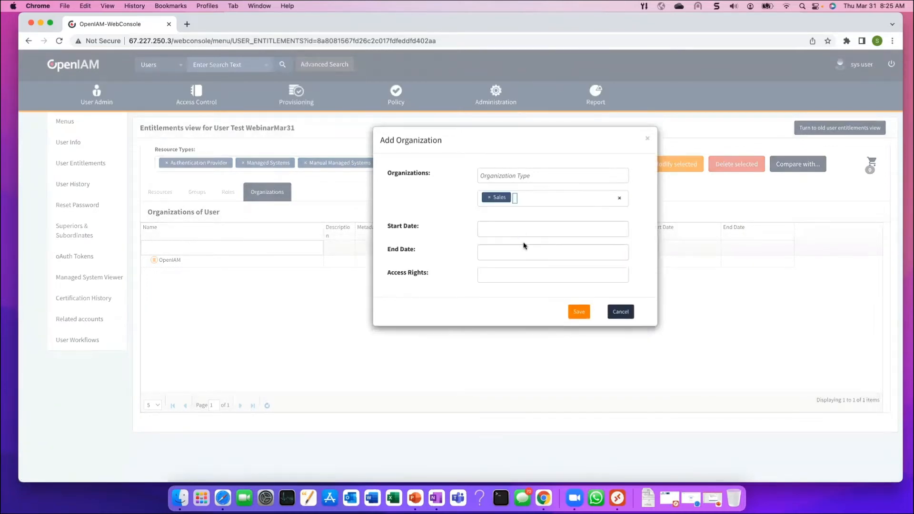
click(575, 313)
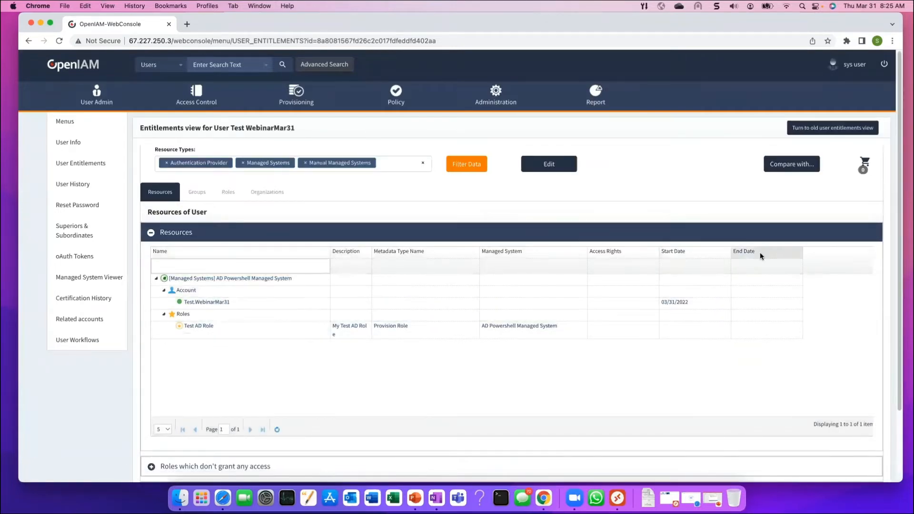
click(264, 193)
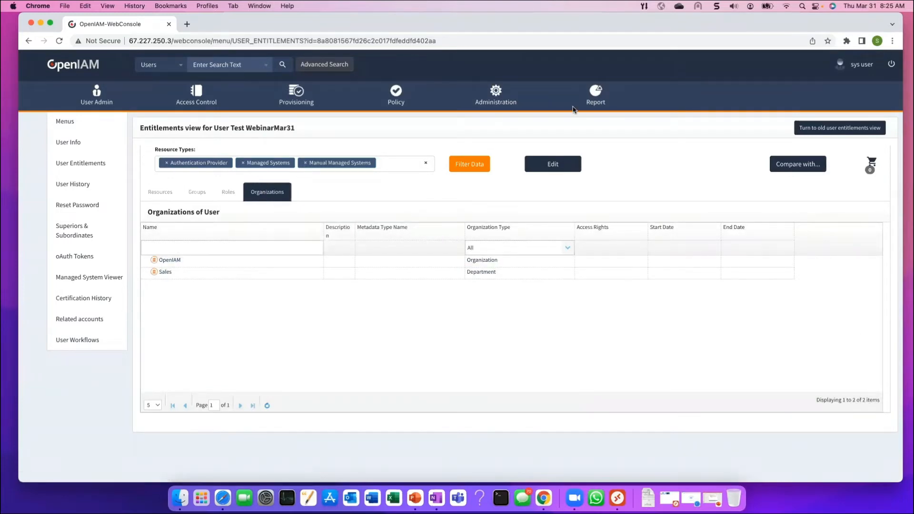
Refresh Active Directory, confirm Test WebinarMar31 appears in the Sales OU, then minimize Remote Desktop
key(super+Tab)
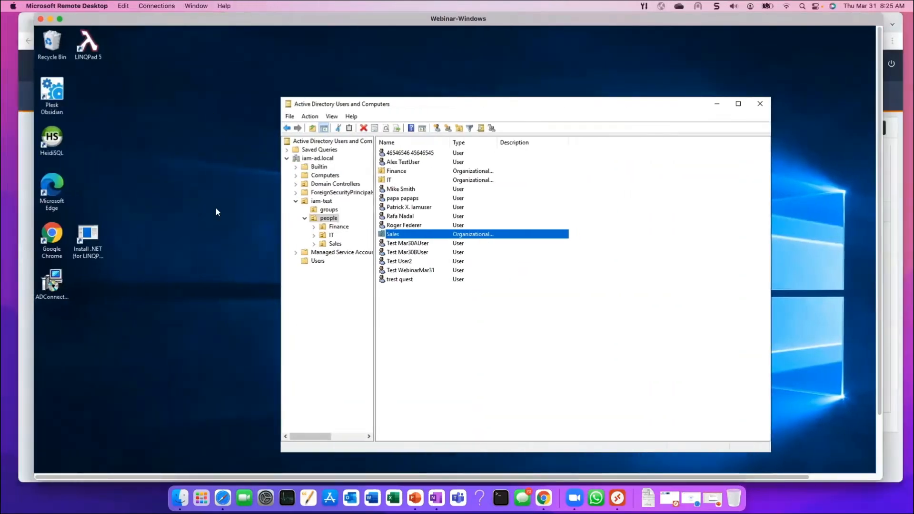
click(416, 270)
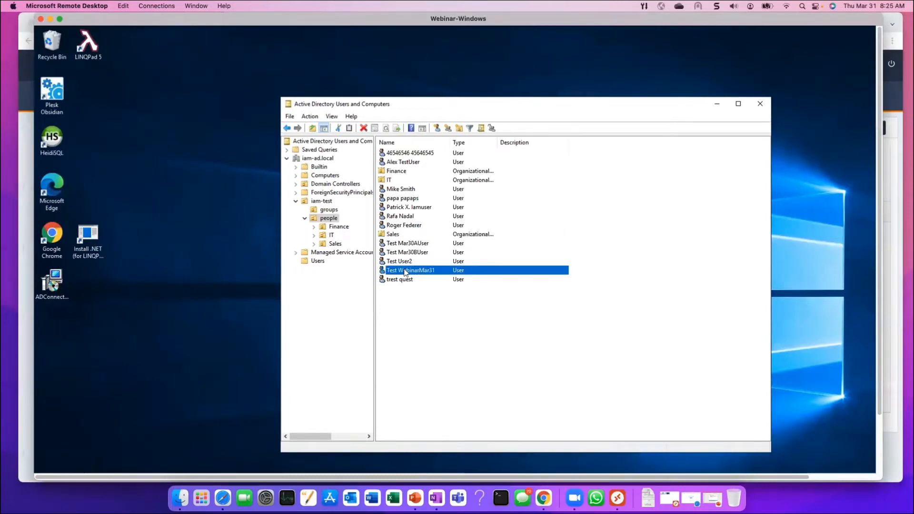
right_click(432, 333)
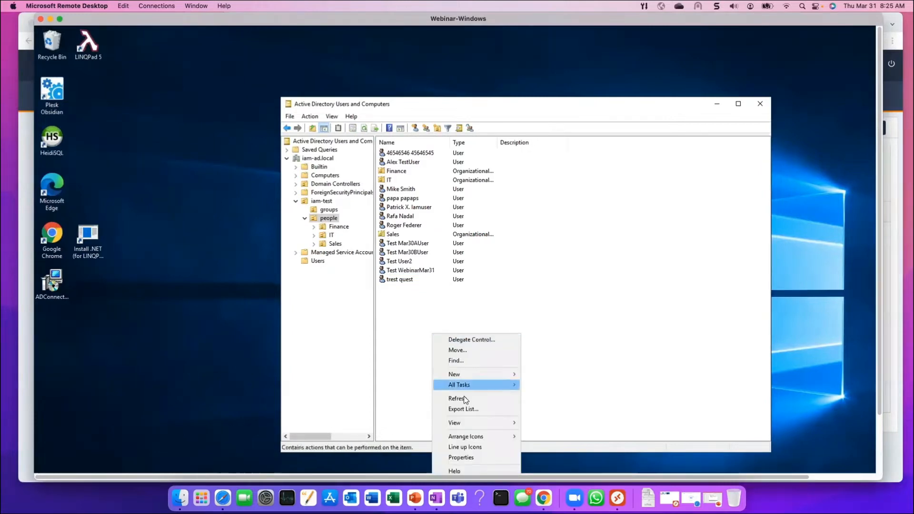
click(464, 398)
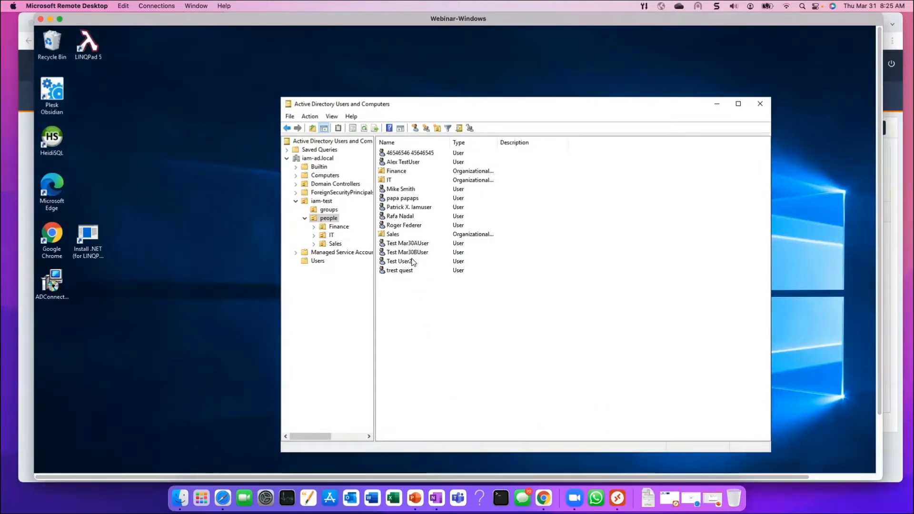
click(335, 243)
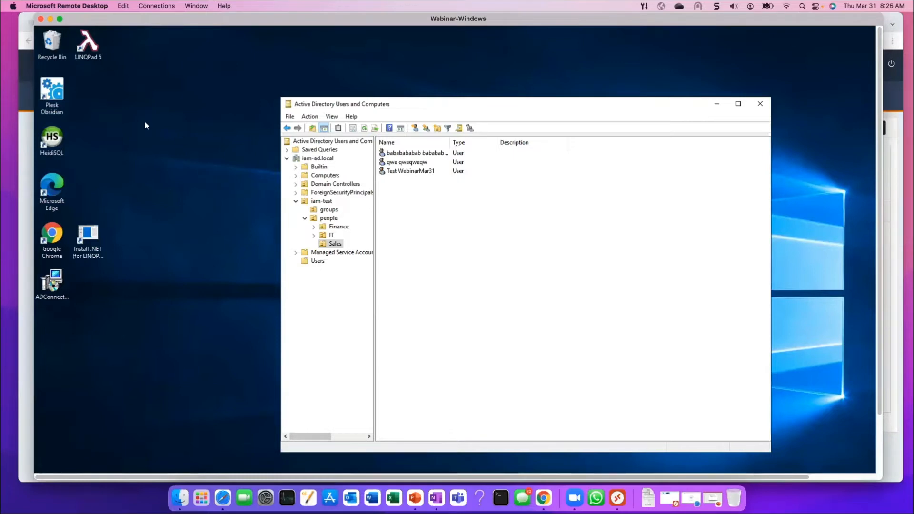
click(50, 19)
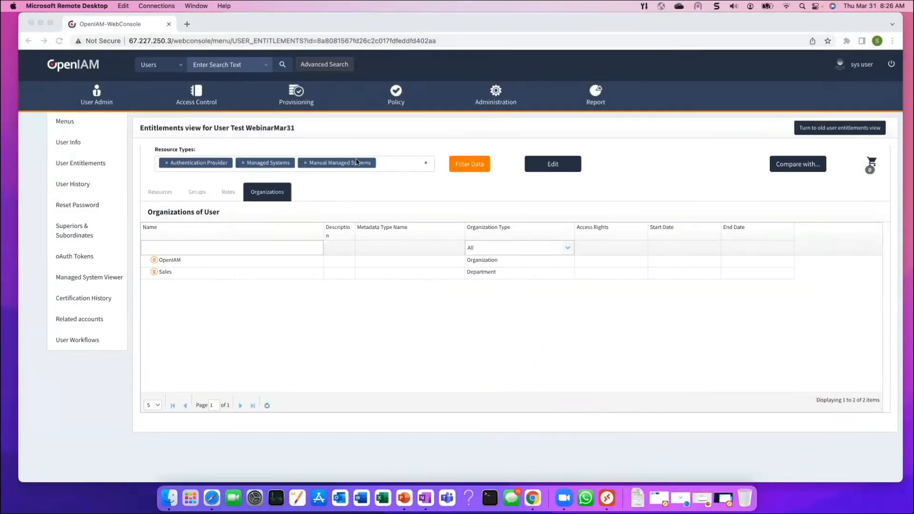
Open the USER POLICY policy map of the AD Powershell Managed System
click(331, 130)
mouse_move(293, 98)
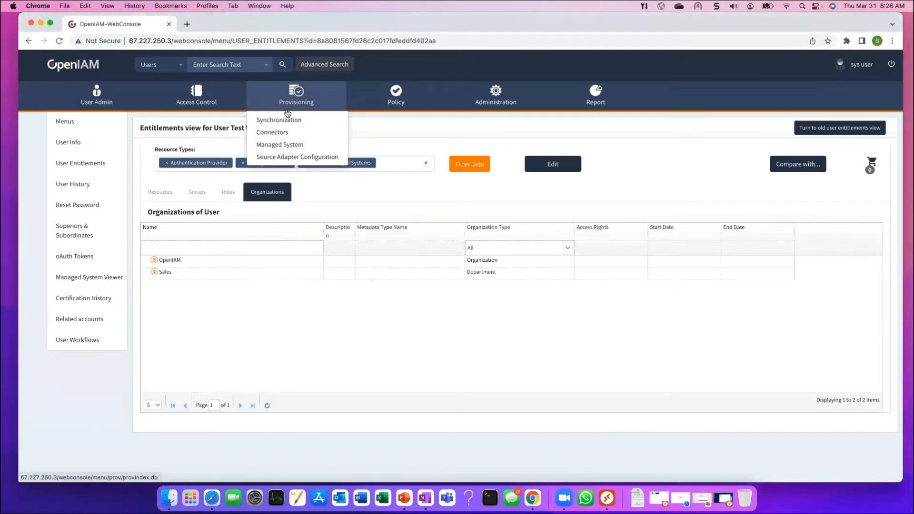
click(283, 144)
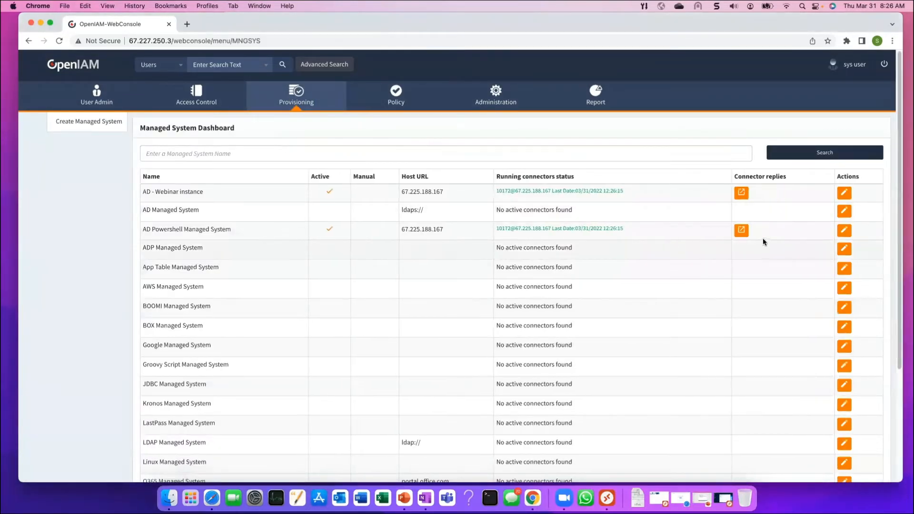
click(848, 234)
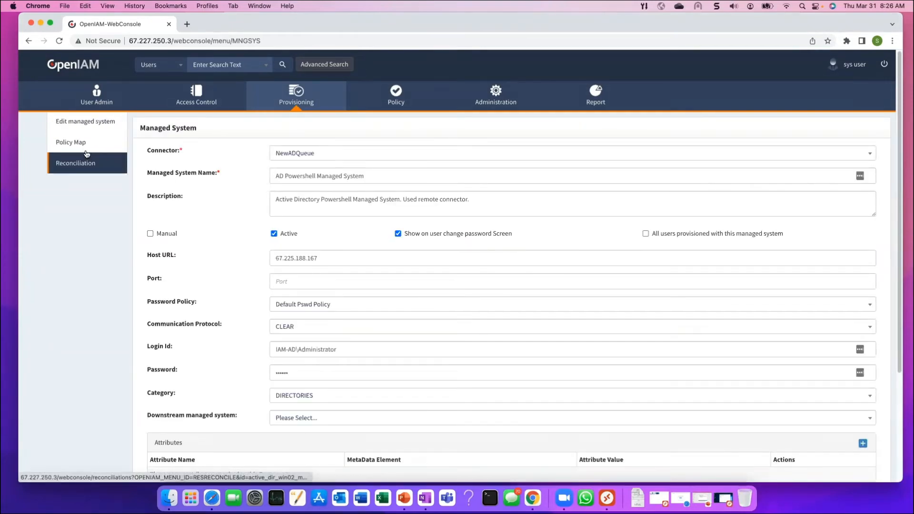
click(79, 148)
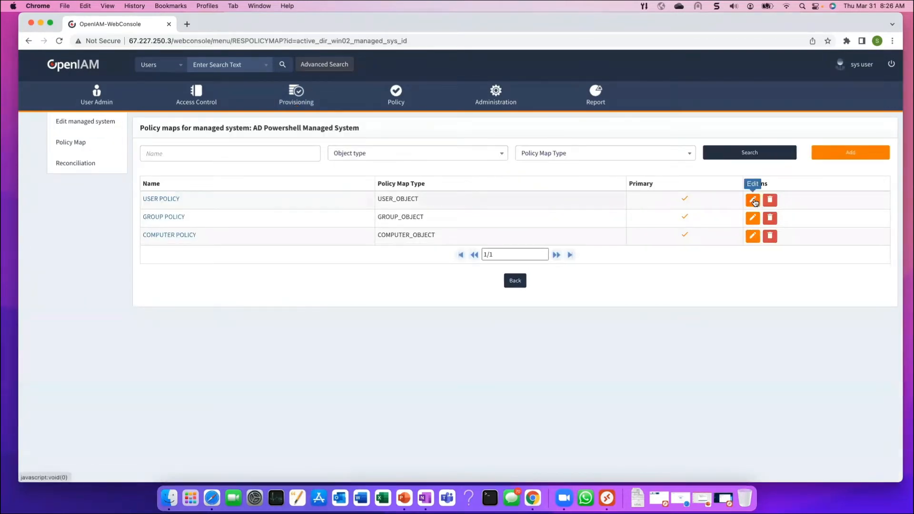
click(756, 203)
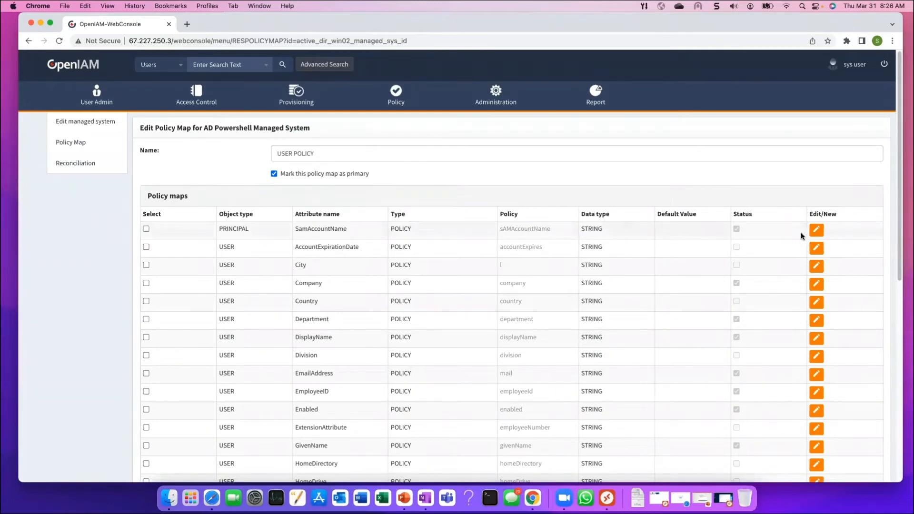
Open the Groovy script behind the SamAccountName mapping and scroll through it
click(815, 230)
click(578, 233)
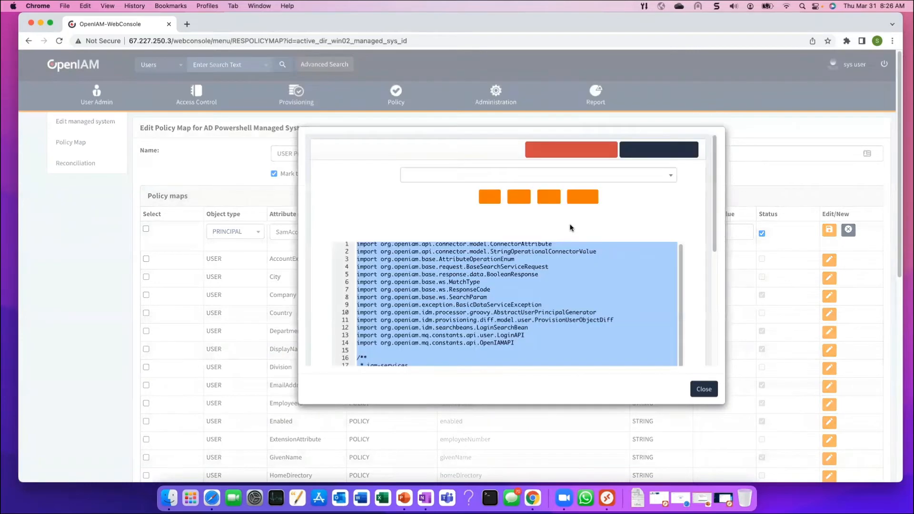
scroll(510, 301, down, 5)
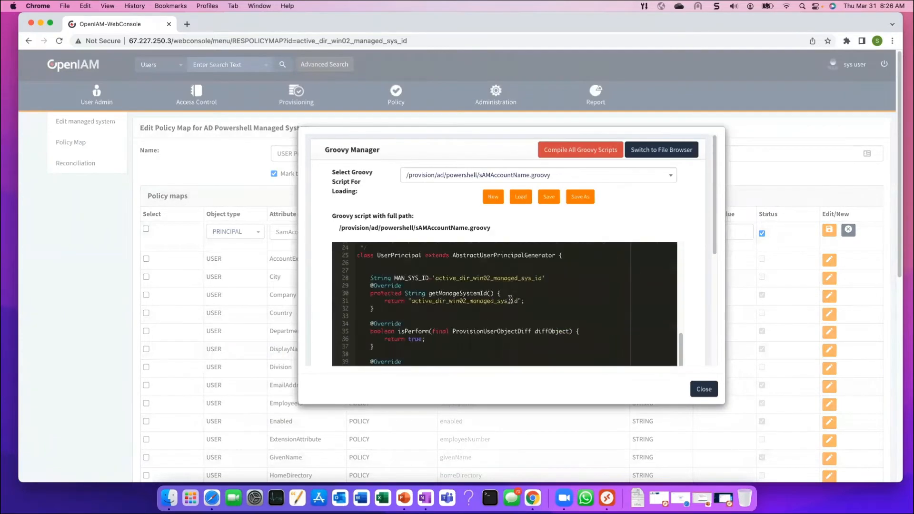
scroll(436, 298, down, 3)
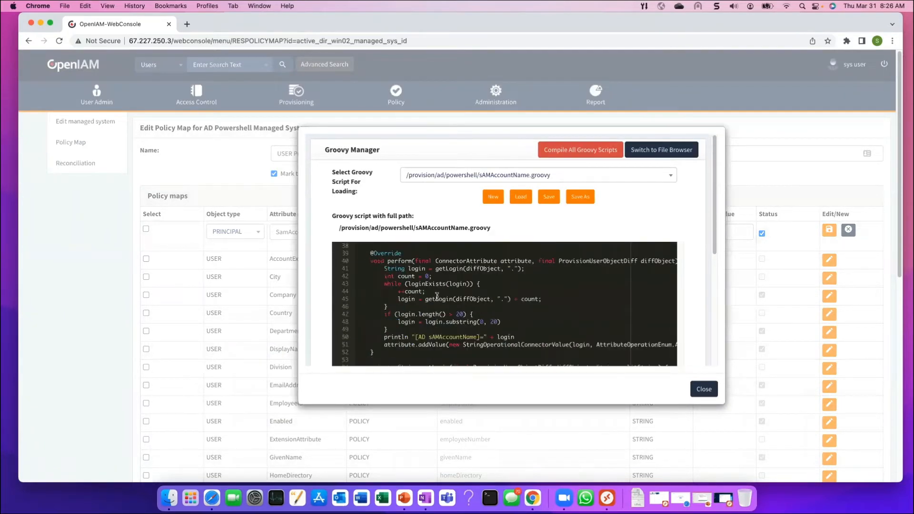
scroll(437, 296, up, 2)
scroll(437, 296, down, 3)
scroll(437, 296, down, 6)
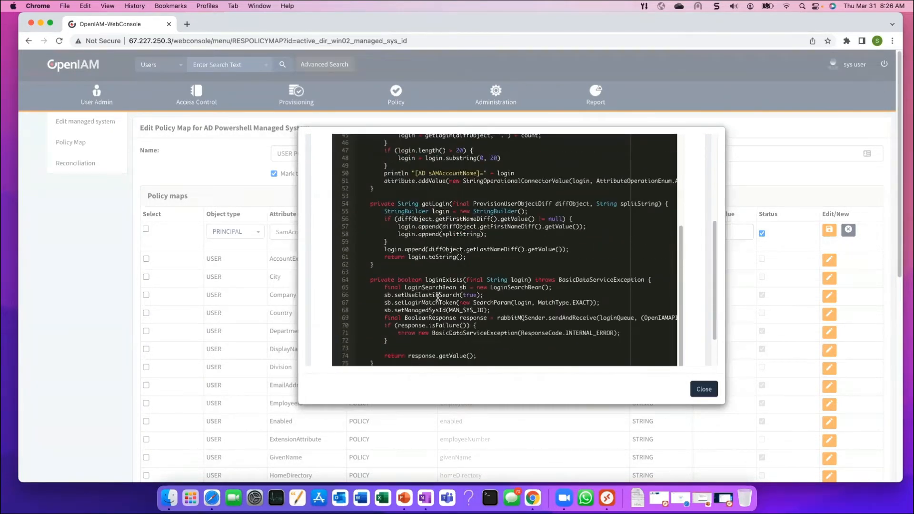
scroll(438, 297, up, 2)
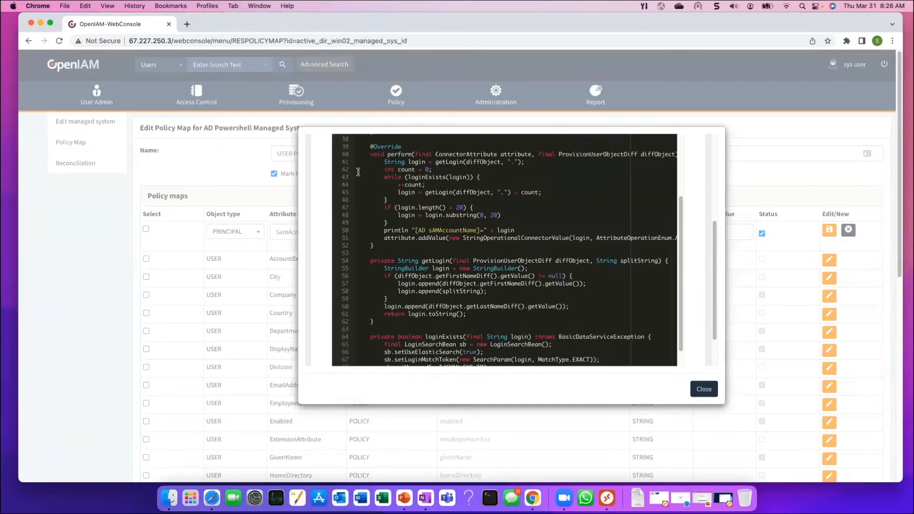
Highlight the perform method, the login-existence while loop and the loginExists method in the script
click(371, 154)
drag(379, 184, 432, 244)
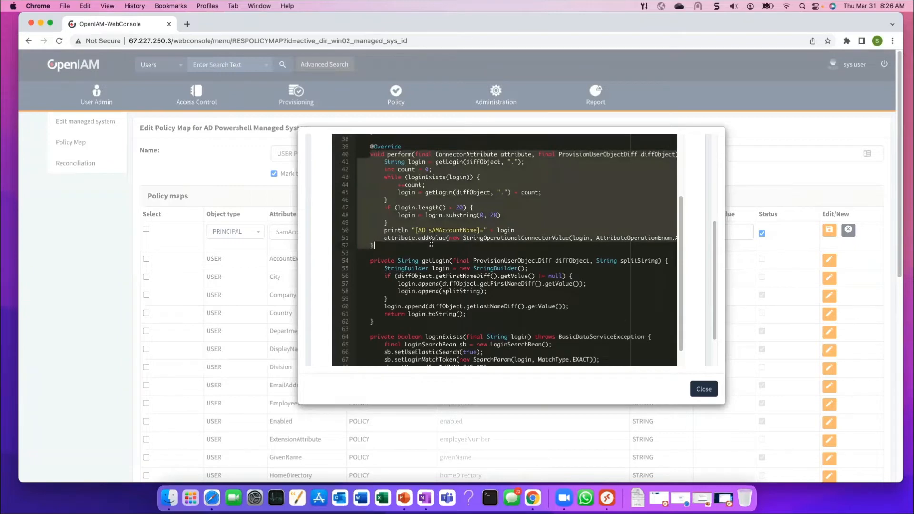
click(432, 244)
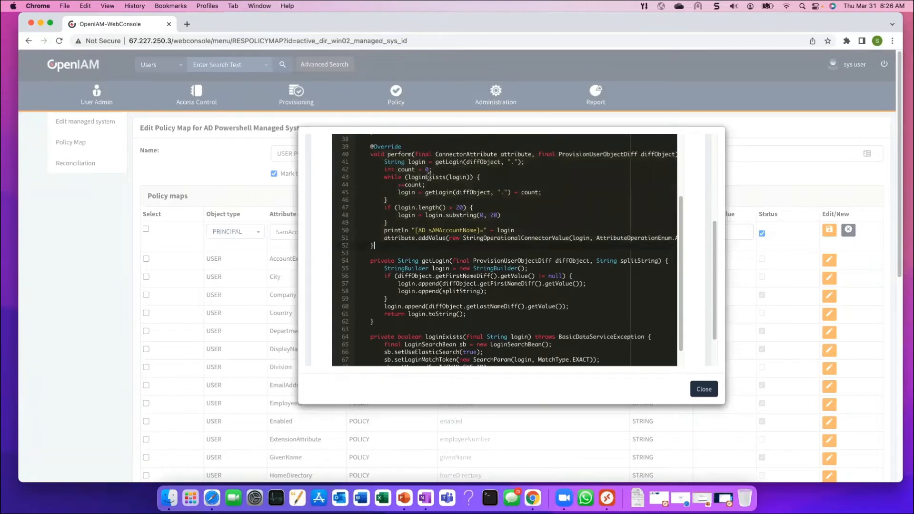
click(382, 177)
shift+click(474, 176)
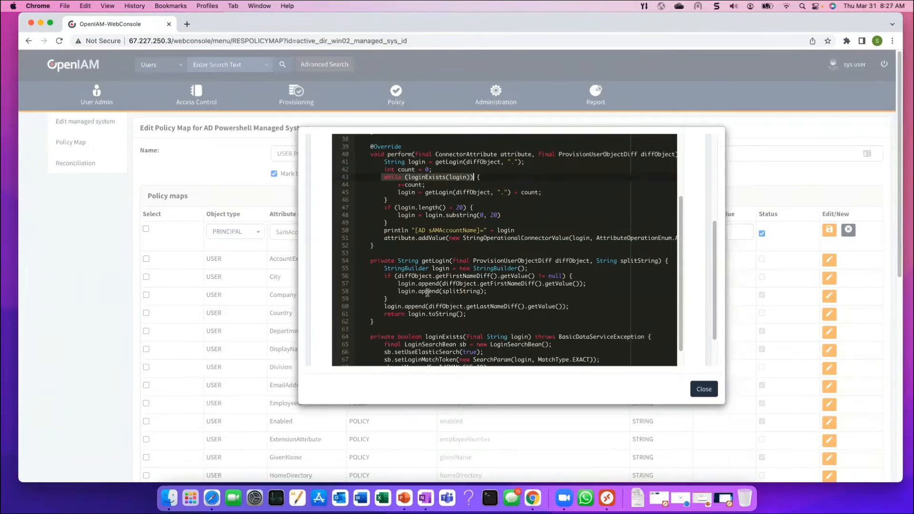
scroll(427, 291, down, 3)
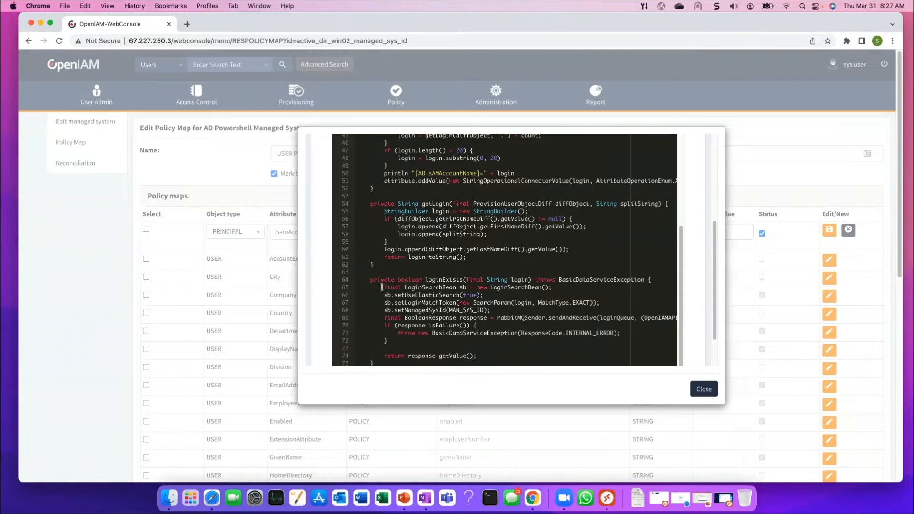
drag(370, 280, 509, 342)
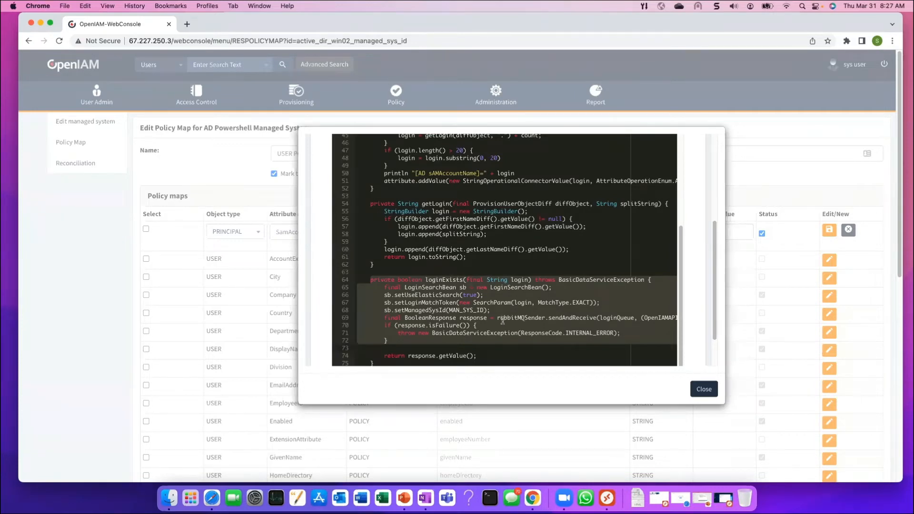
scroll(503, 320, up, 10)
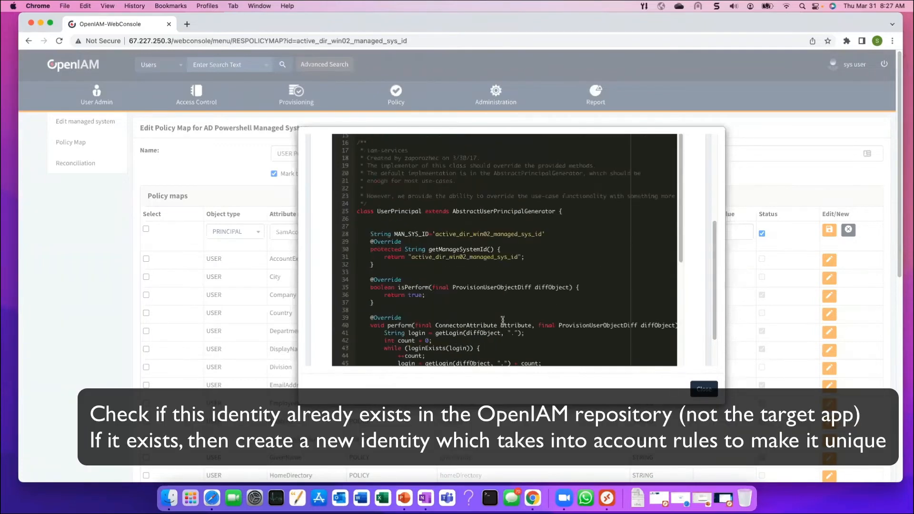
scroll(503, 320, down, 5)
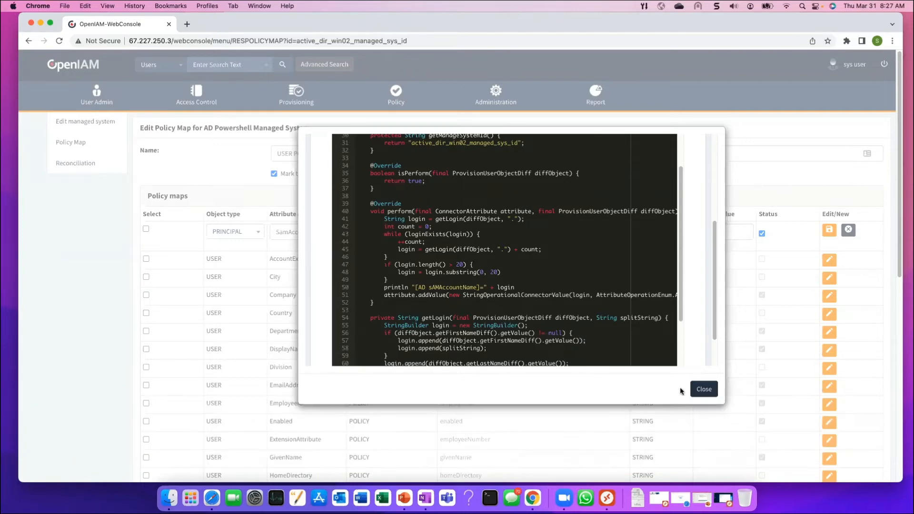
Close the sAMAccountName script, then review the ou.groovy script behind the Path attribute mapping
click(703, 389)
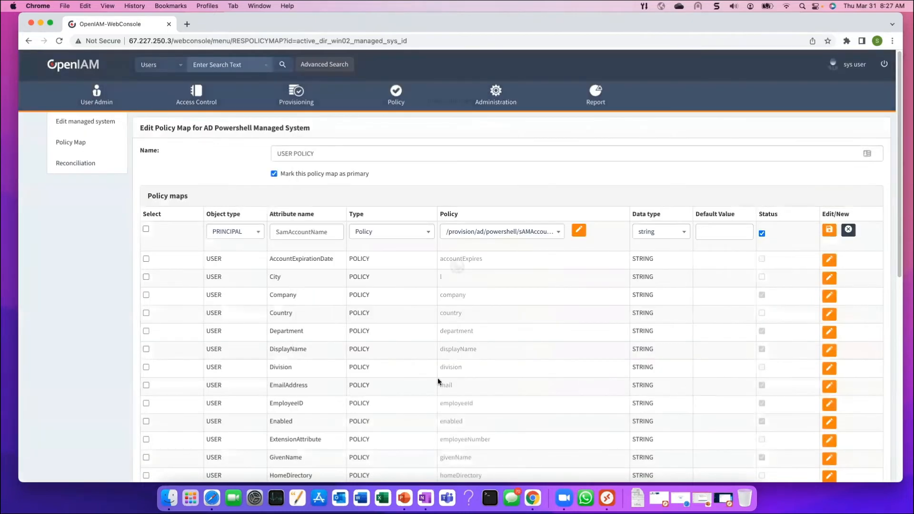
scroll(604, 301, down, 4)
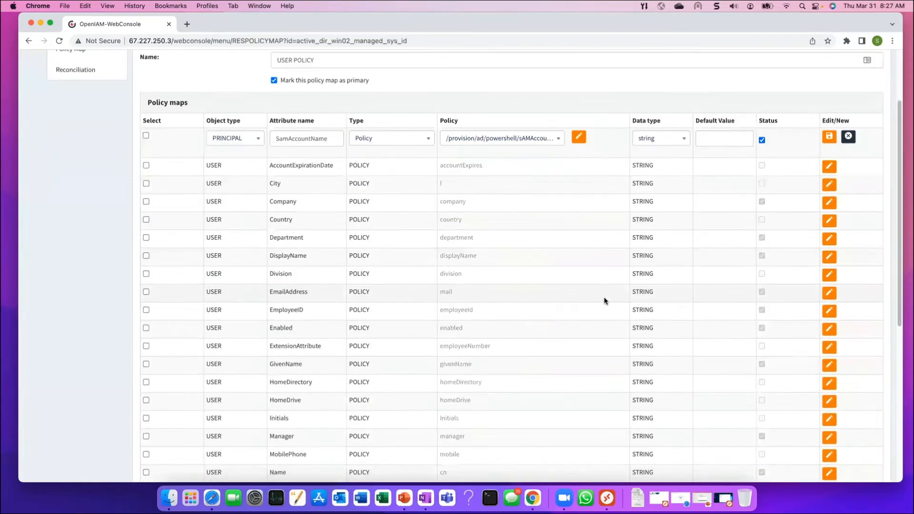
scroll(604, 301, down, 3)
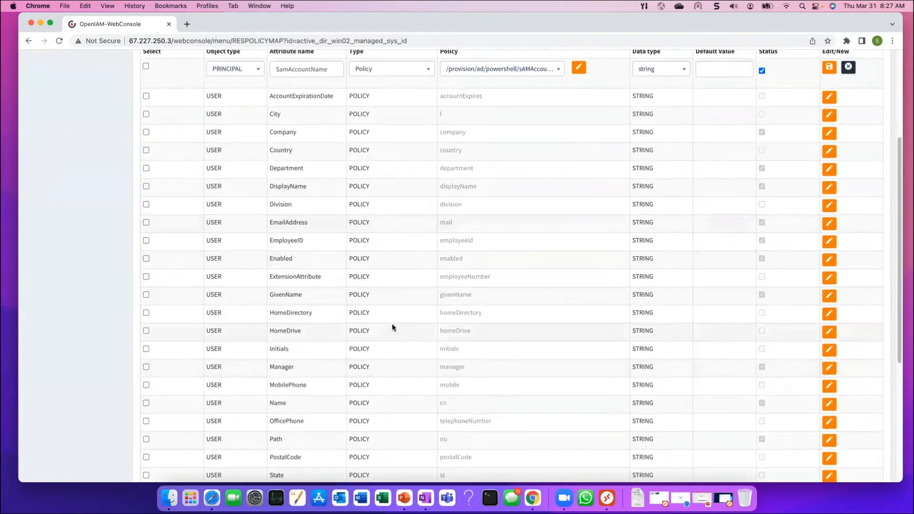
scroll(392, 327, down, 5)
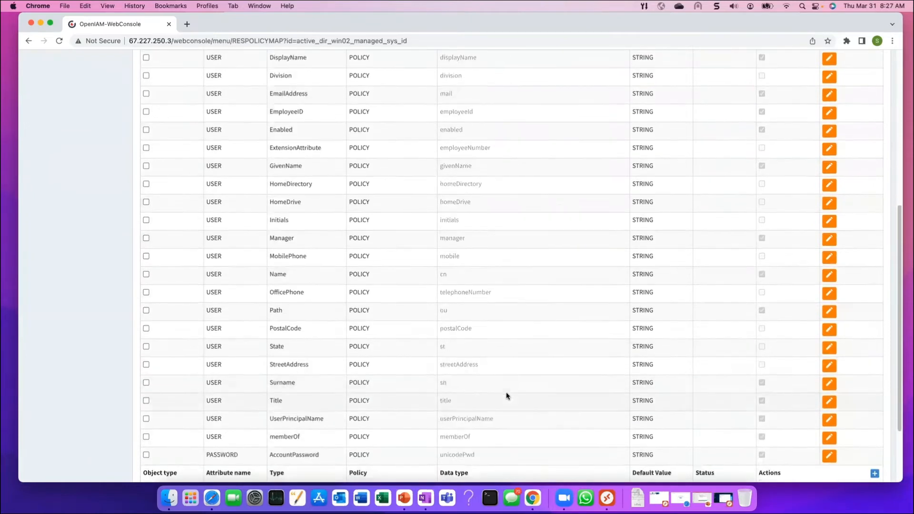
click(828, 311)
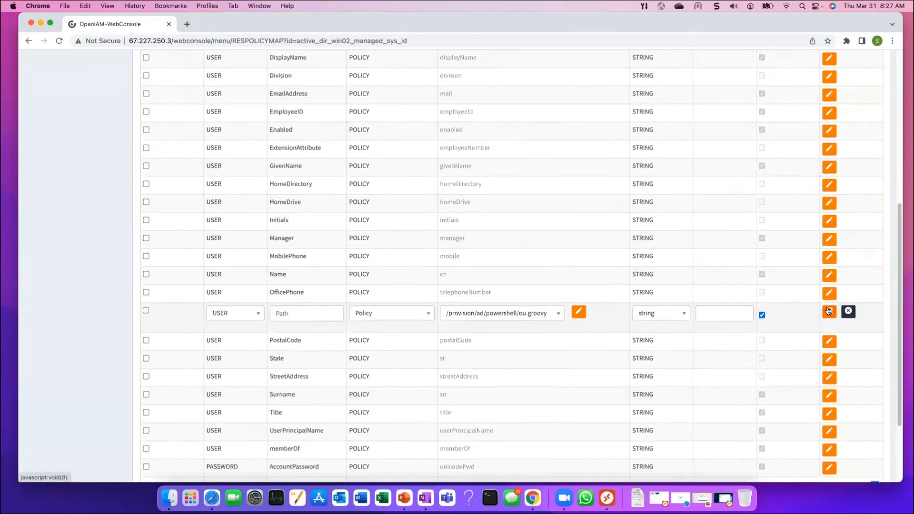
click(579, 312)
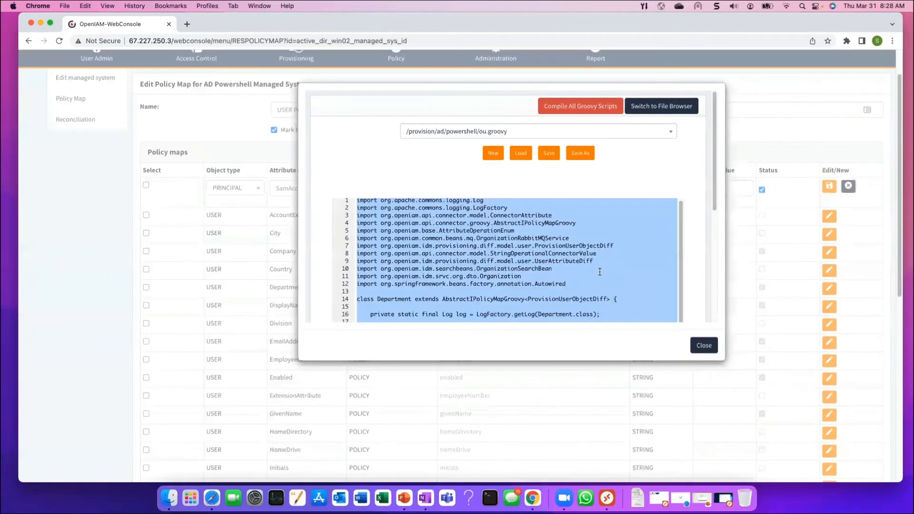
scroll(578, 261, down, 3)
scroll(535, 218, down, 2)
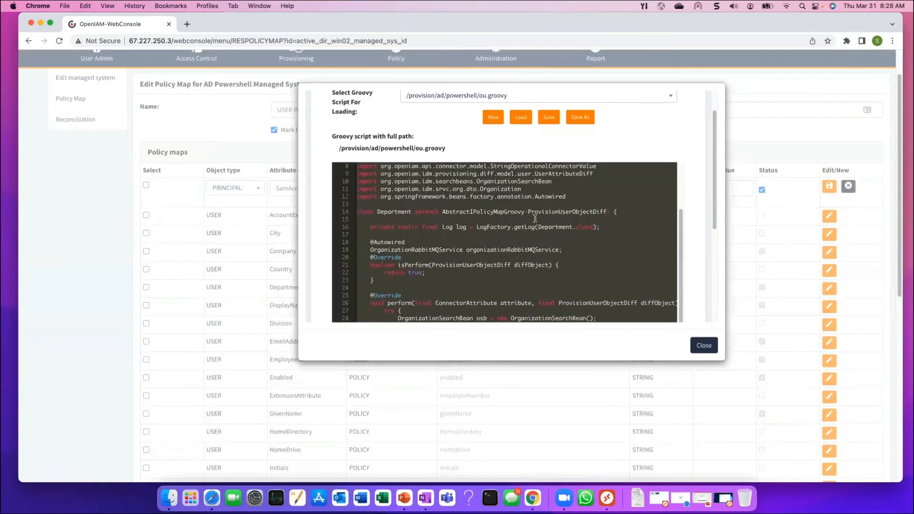
scroll(535, 218, down, 5)
scroll(526, 232, down, 3)
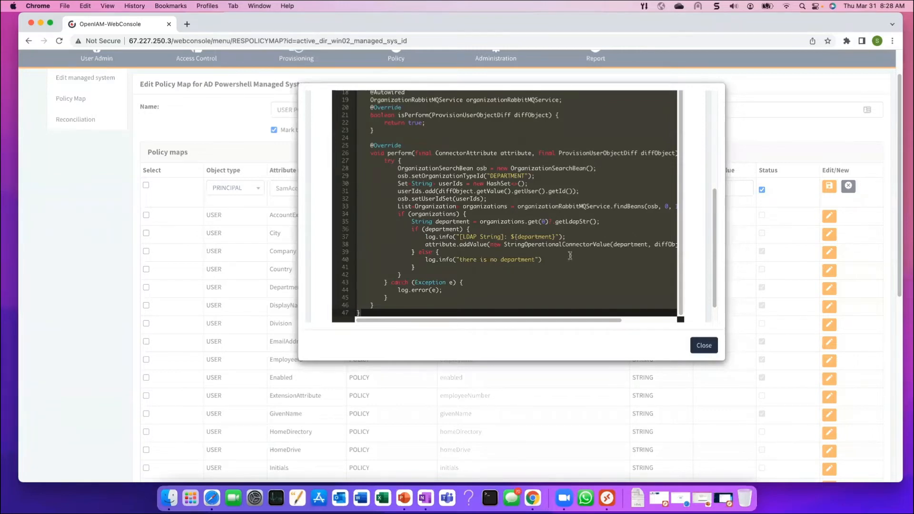
click(706, 346)
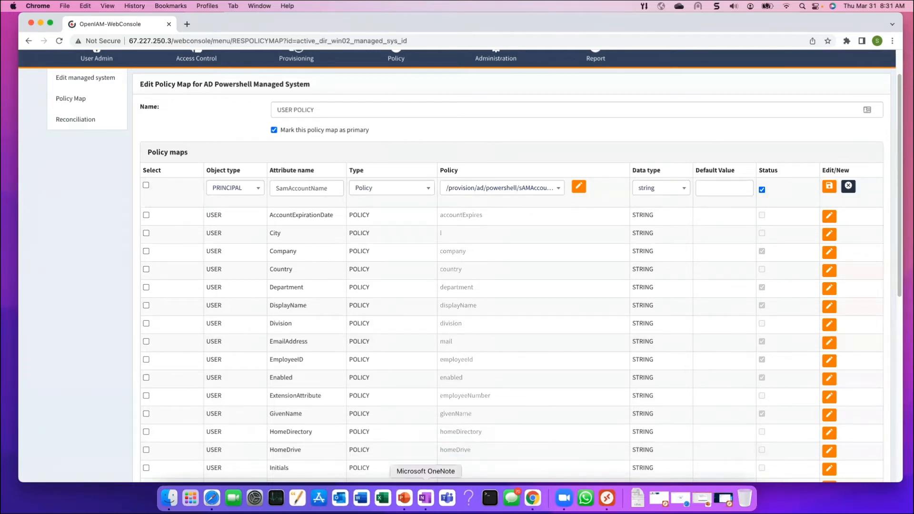
Bring the training-Webinar-3-provisioning PowerPoint deck forward and move its window up and left
click(404, 497)
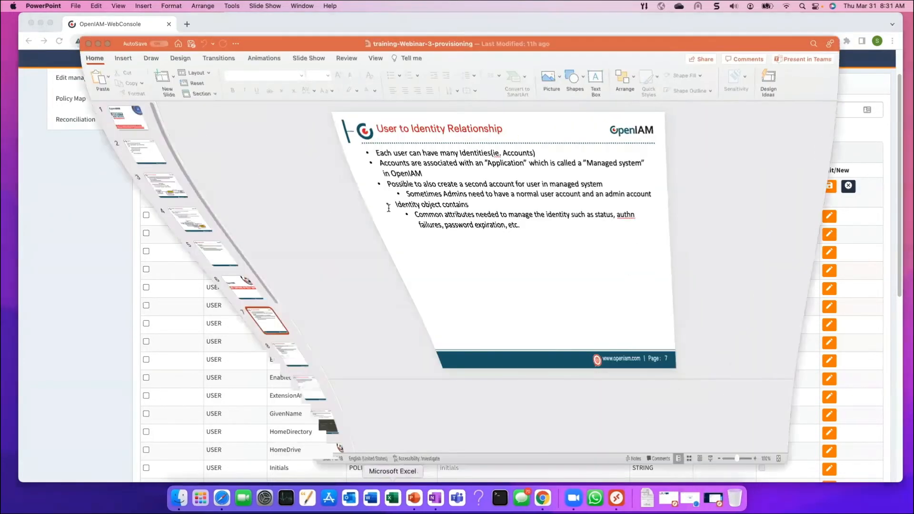
drag(753, 42, 670, 5)
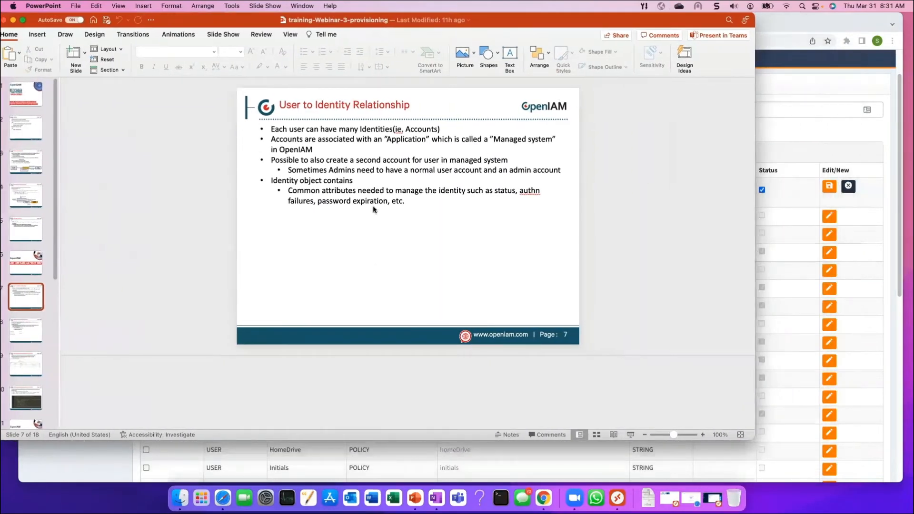
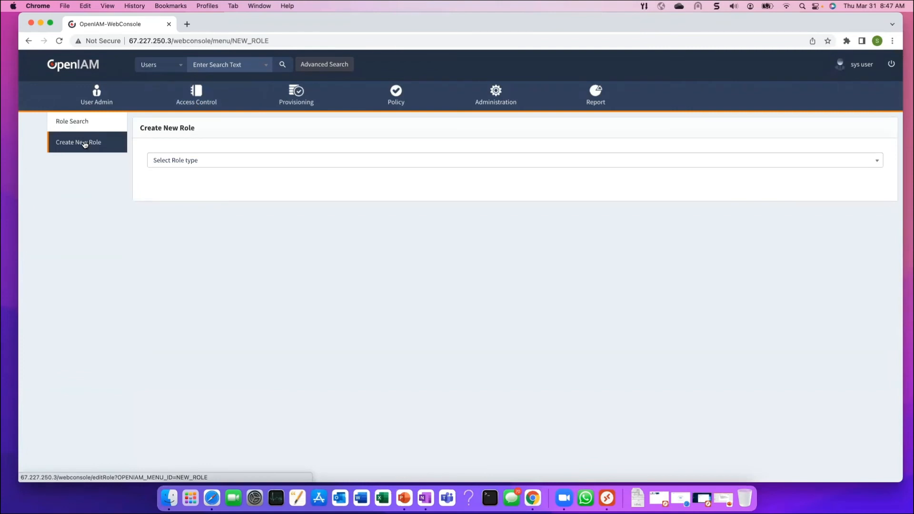
Make the new role a Provision Role with Default Pswd Policy as its password policy
click(224, 162)
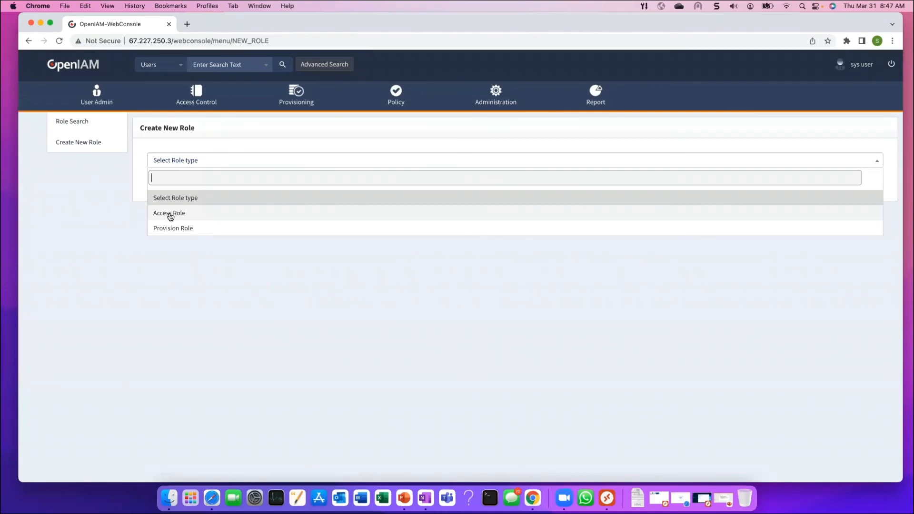
click(172, 227)
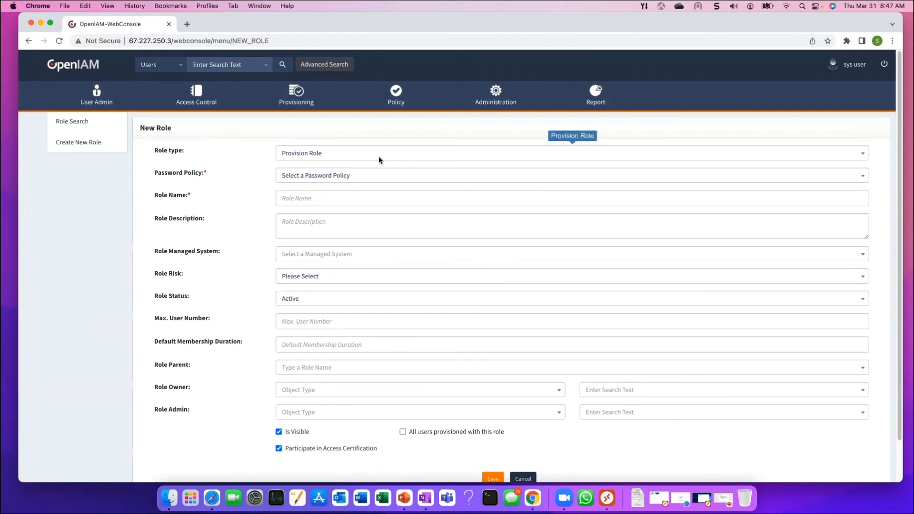
click(380, 180)
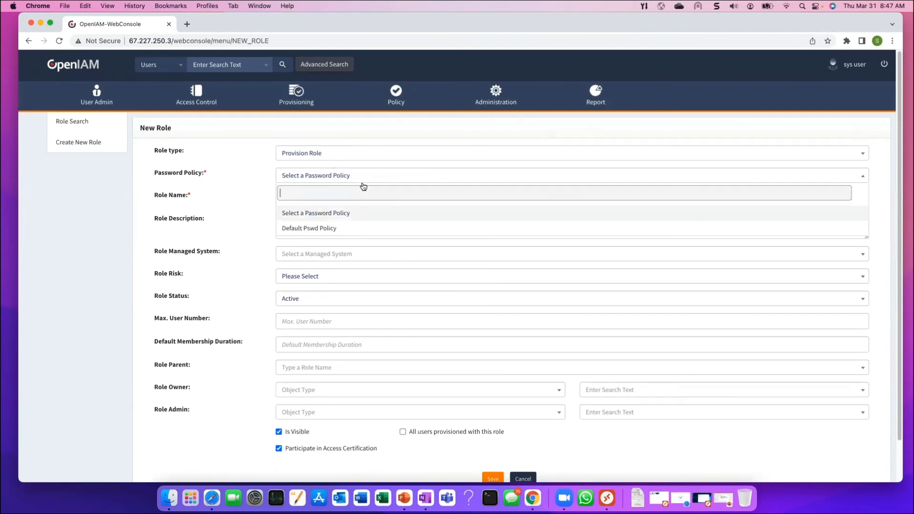
click(316, 228)
click(336, 198)
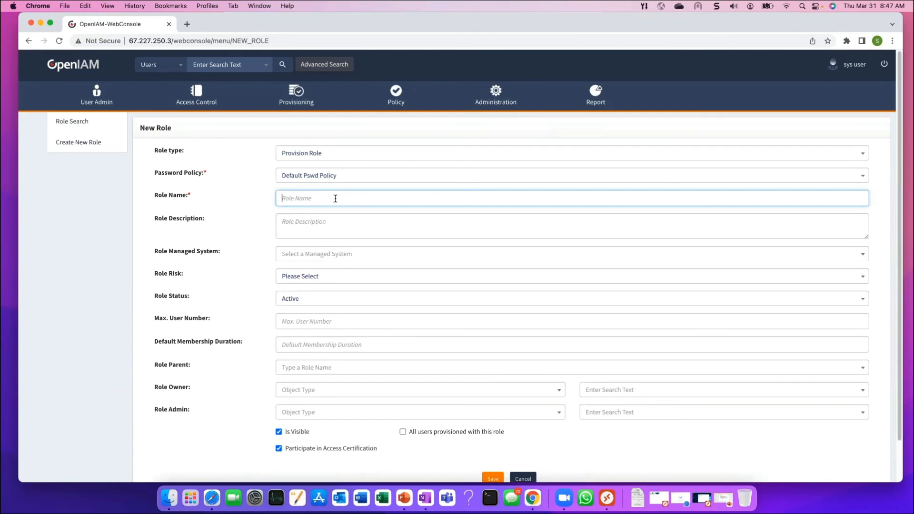
Enter 'Accounts Payable Role' as the role name, correcting the typos
text(Senrio)
text(nio)
key(BackSpace)
key(BackSpace)
text(Account Pay)
key(BackSpace)
key(BackSpace)
key(BackSpace)
key(BackSpace)
text(s Payable Ro)
Set AD Powershell Managed System as the role's managed system, leave the parent role empty, and save
click(314, 257)
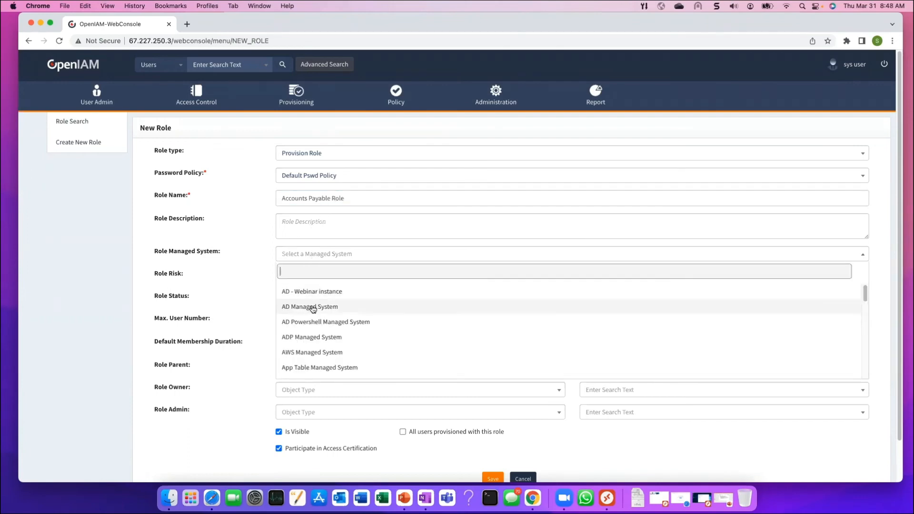
click(304, 323)
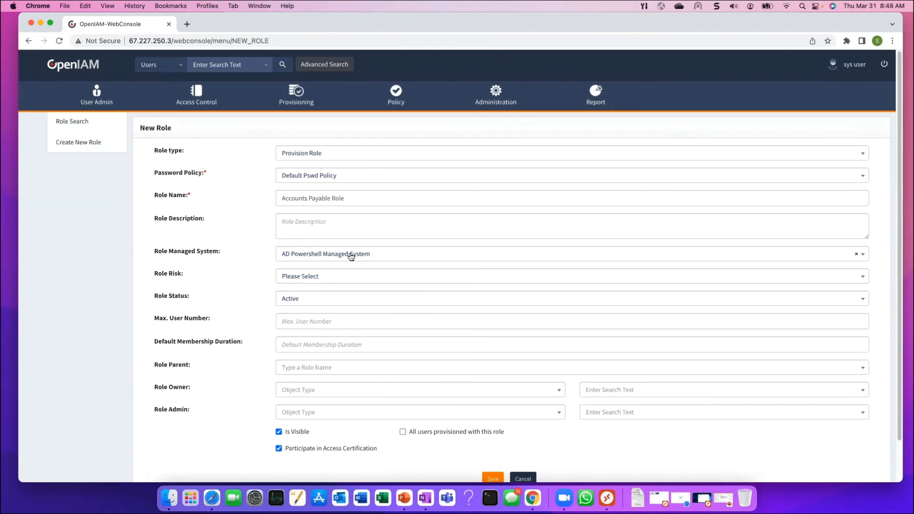
scroll(339, 243, down, 2)
scroll(338, 242, down, 1)
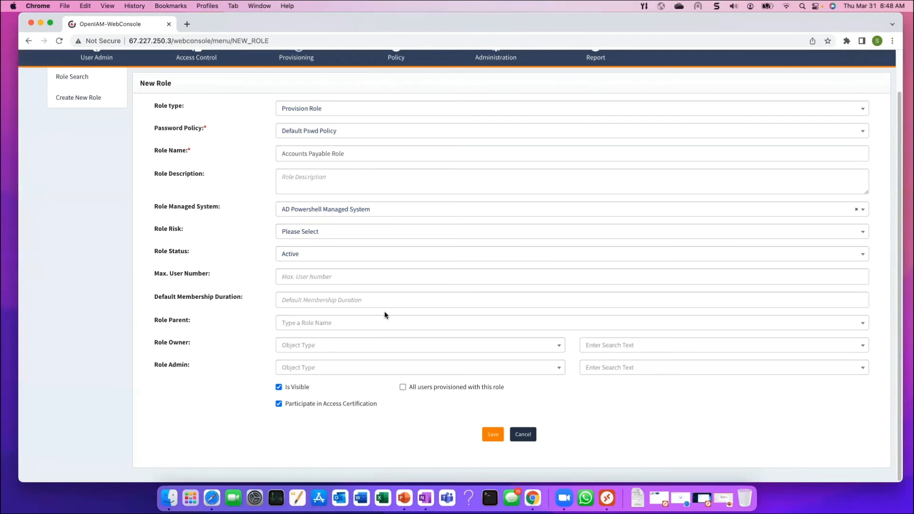
click(308, 327)
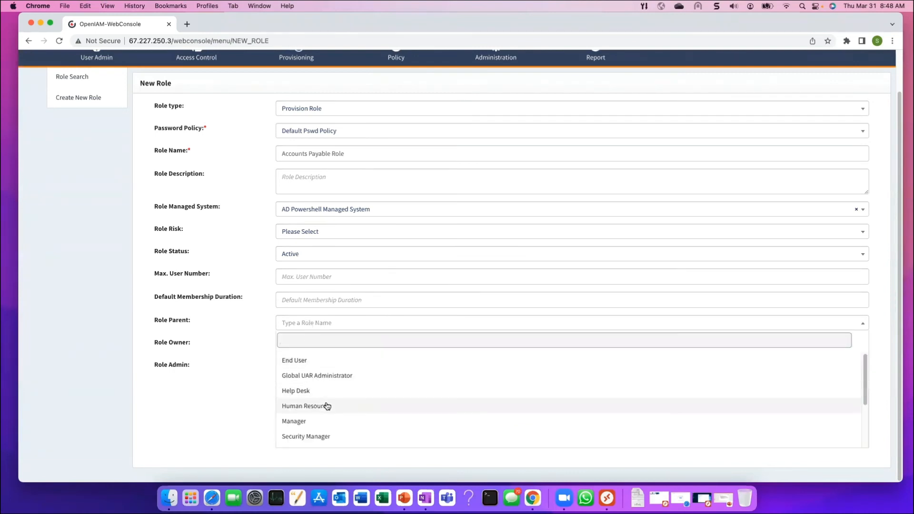
click(227, 431)
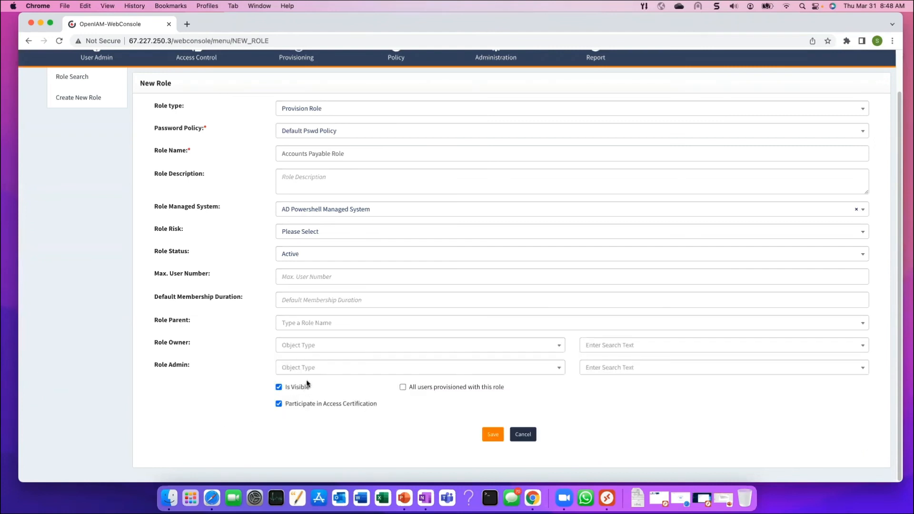
click(492, 435)
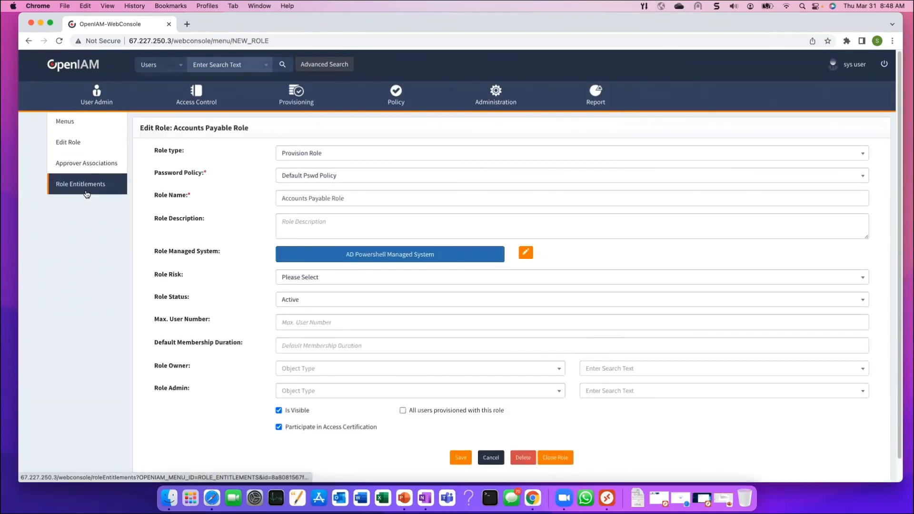
Open the role's entitlements and try adding a Managed Systems resource under Resources
click(87, 188)
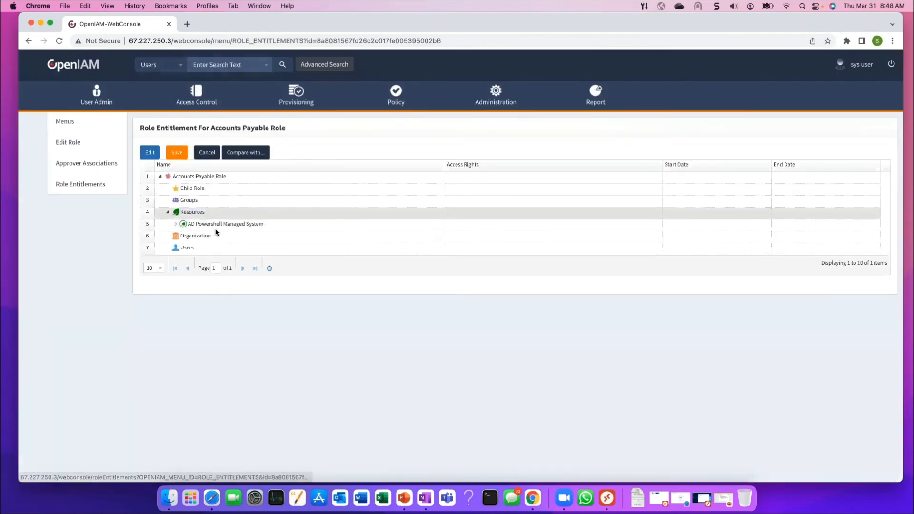
right_click(200, 212)
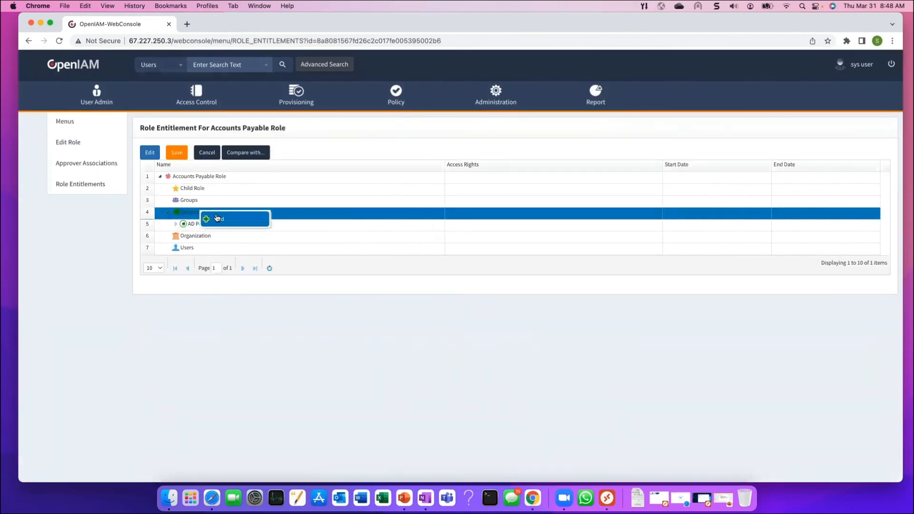
click(219, 220)
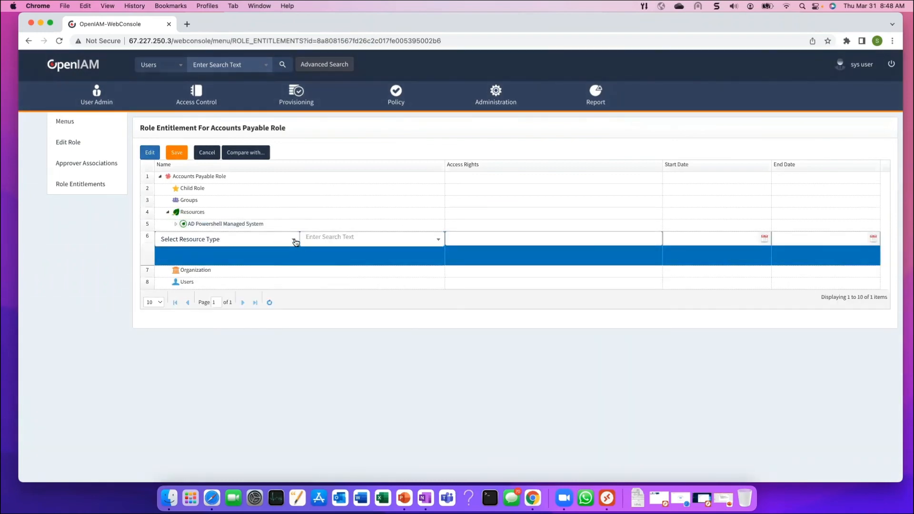
click(293, 239)
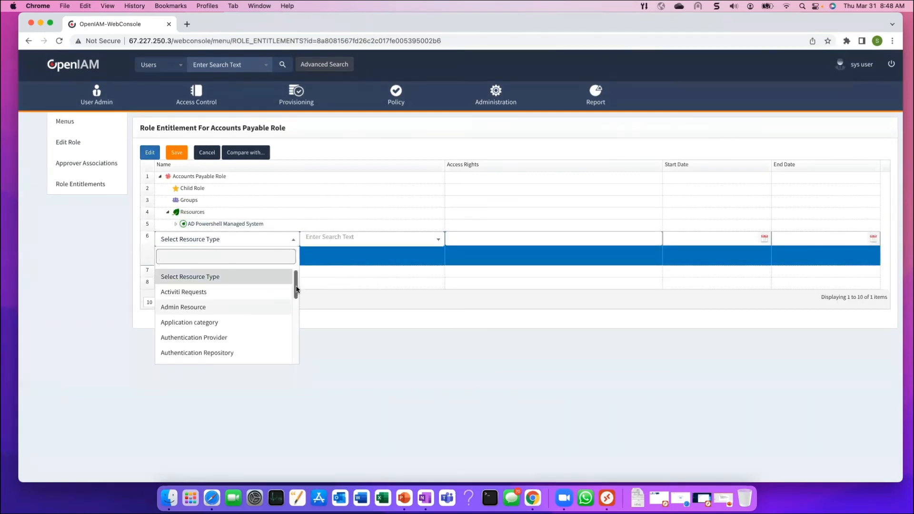
text(man)
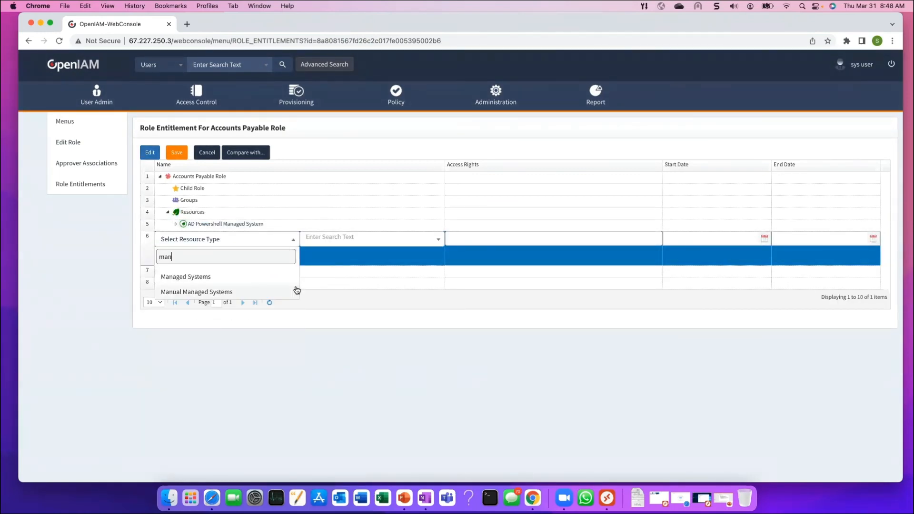
click(232, 278)
click(402, 239)
scroll(337, 329, down, 1)
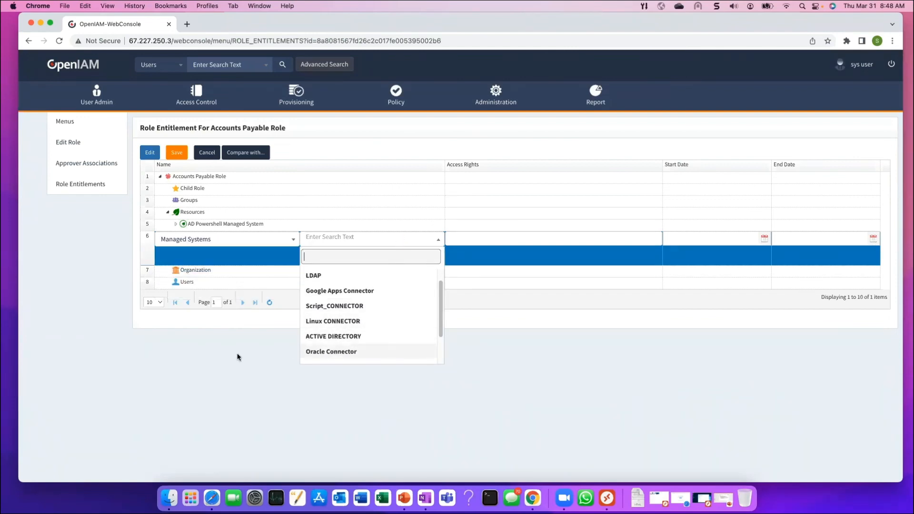
click(205, 358)
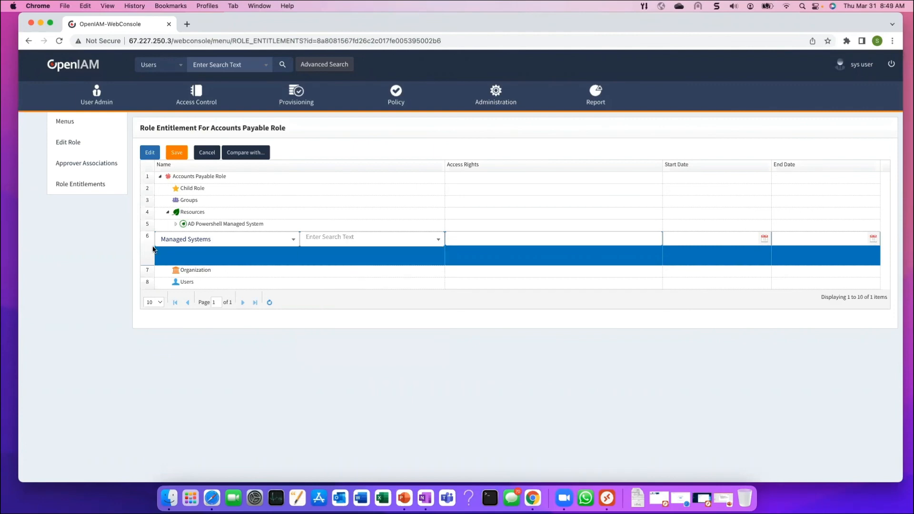
Discard the unfinished resource row by reloading Role Entitlements
right_click(193, 202)
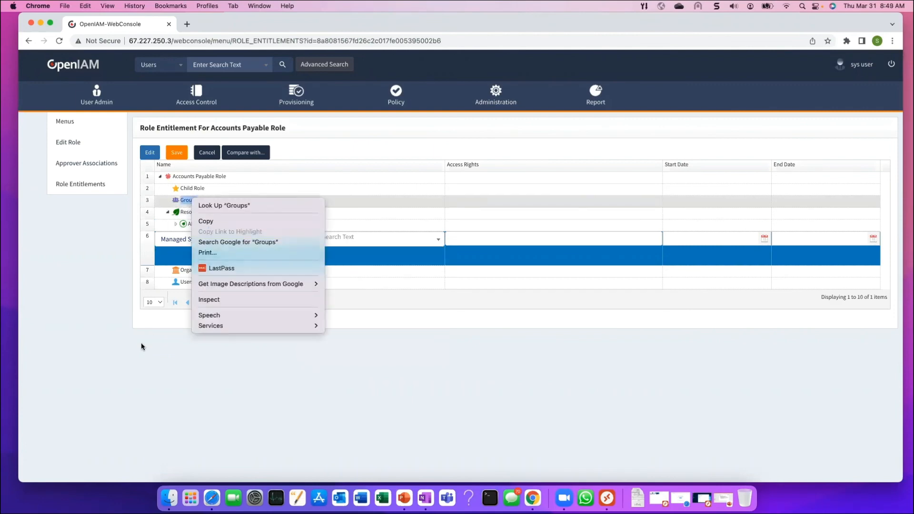
click(141, 343)
click(195, 202)
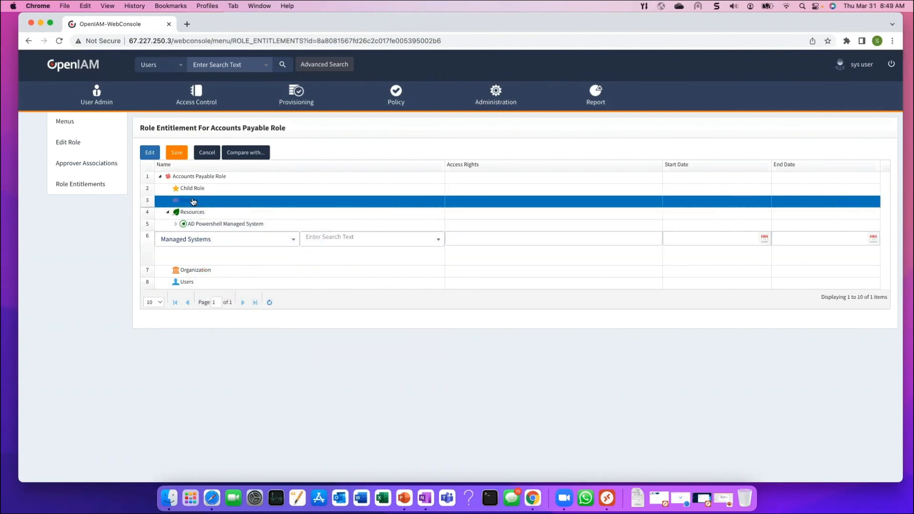
click(123, 183)
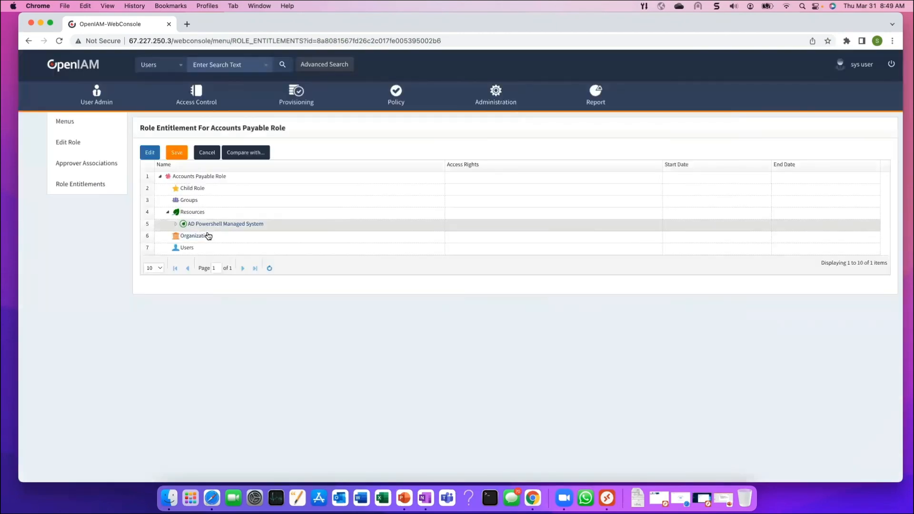
Add the Finance group from AD Powershell Managed System under the role's Groups
right_click(195, 200)
click(226, 205)
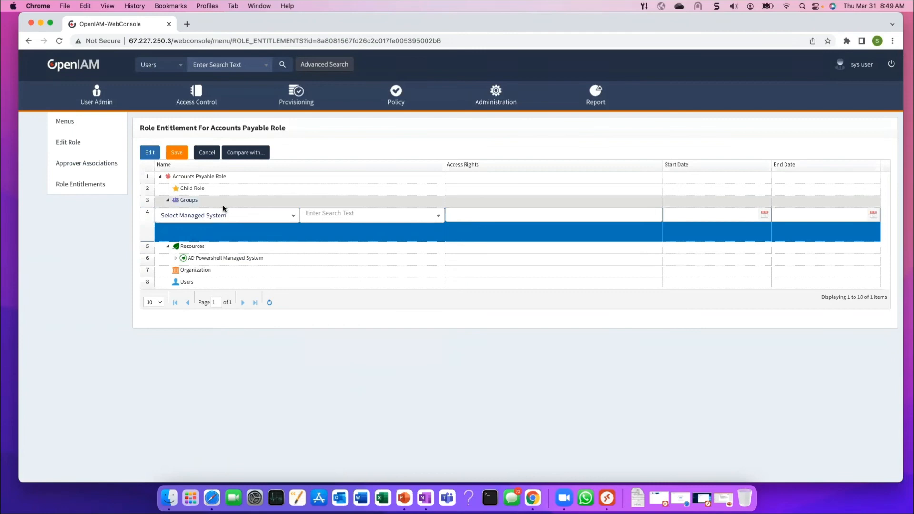
click(295, 216)
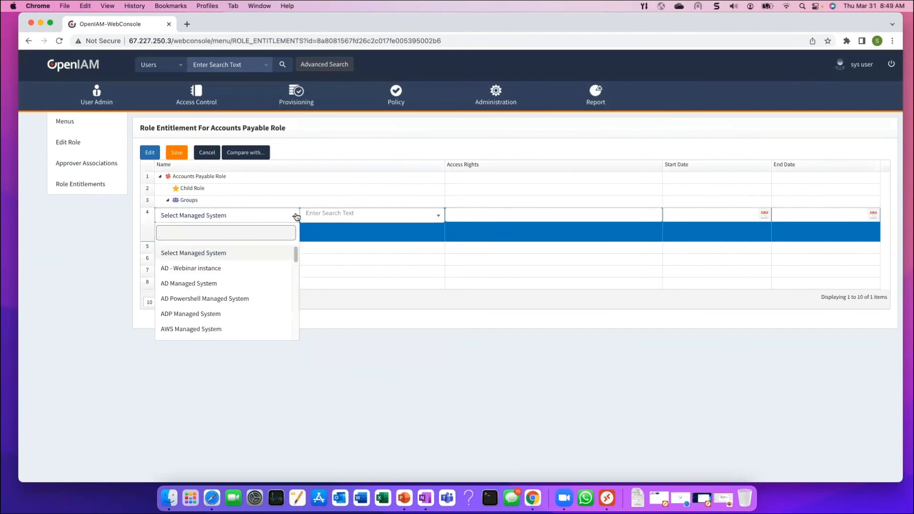
click(220, 298)
click(438, 215)
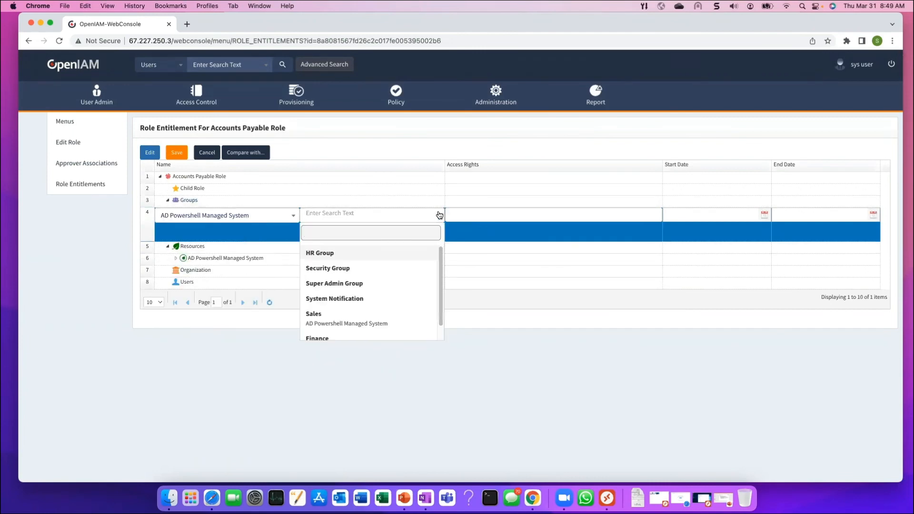
scroll(405, 281, down, 1)
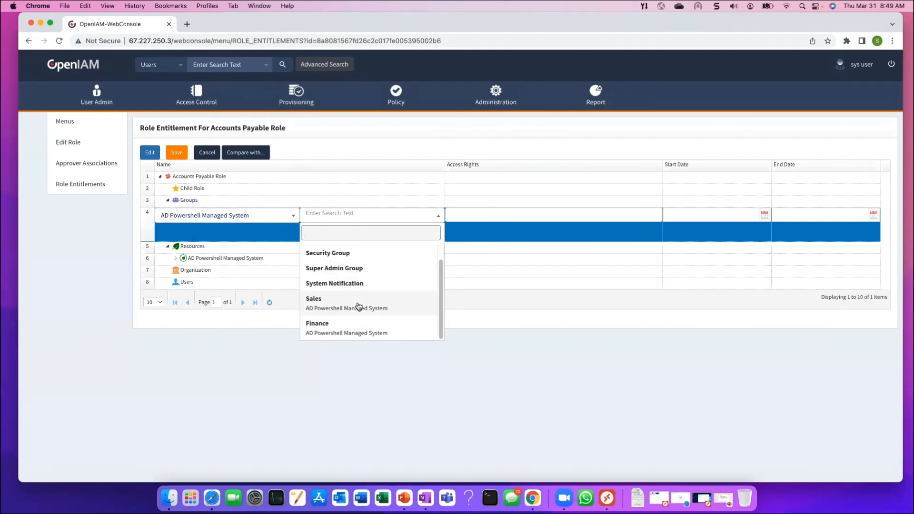
click(342, 333)
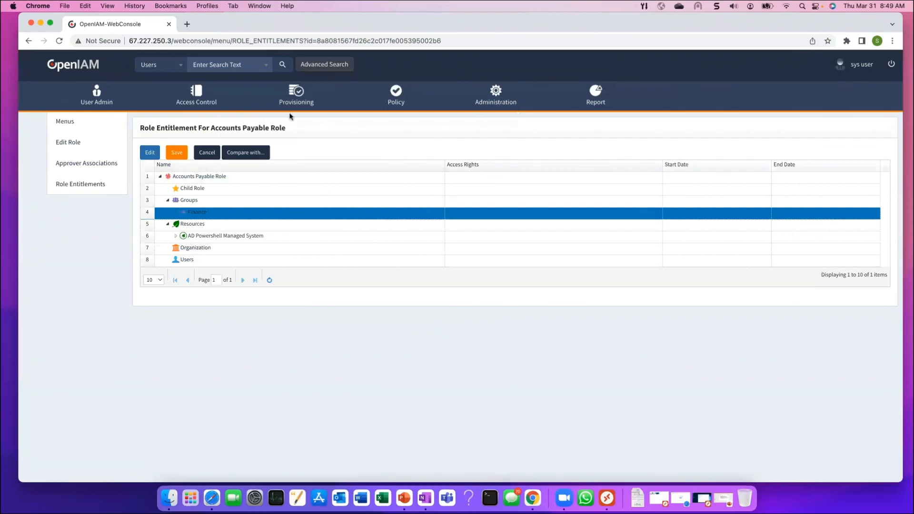
Start creating a Default User on the classic new-user form
mouse_move(98, 91)
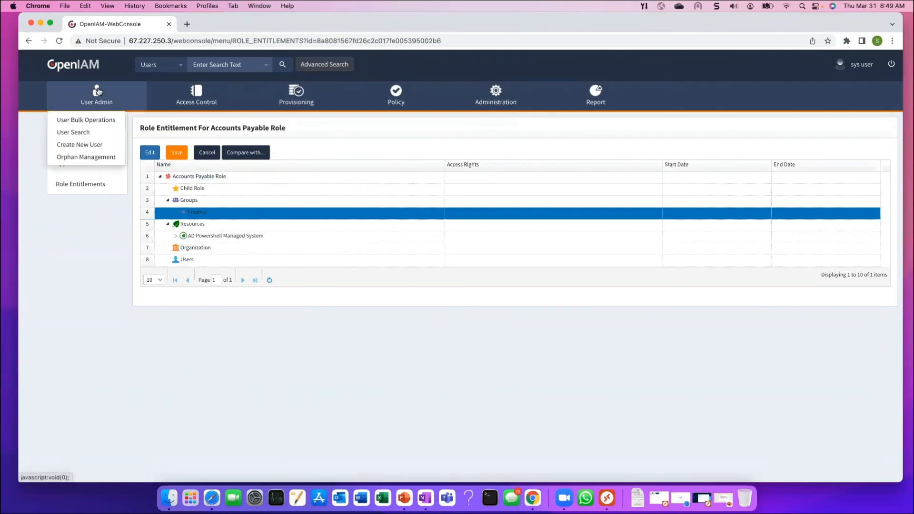
click(90, 148)
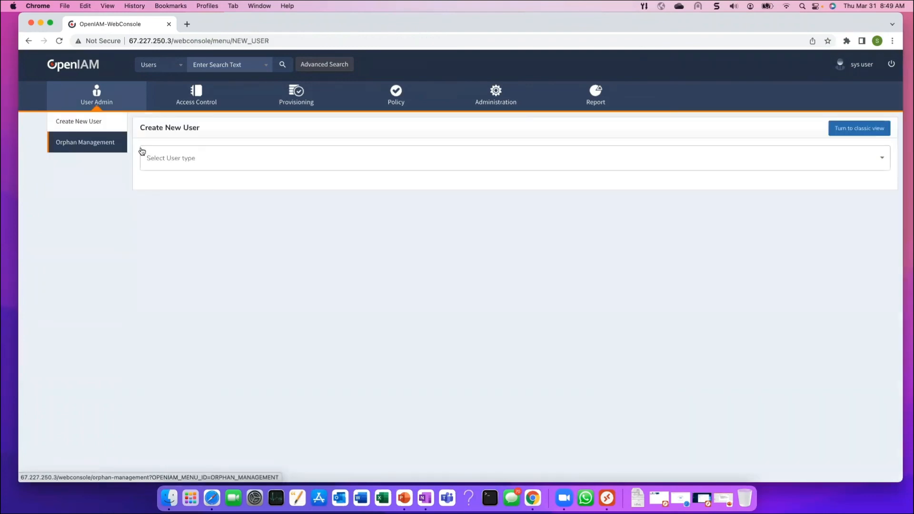
click(141, 152)
click(178, 160)
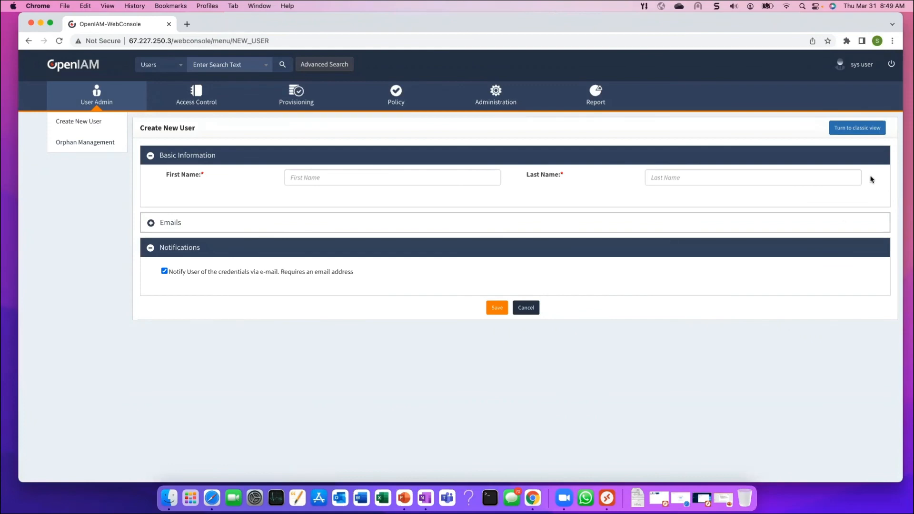
click(859, 127)
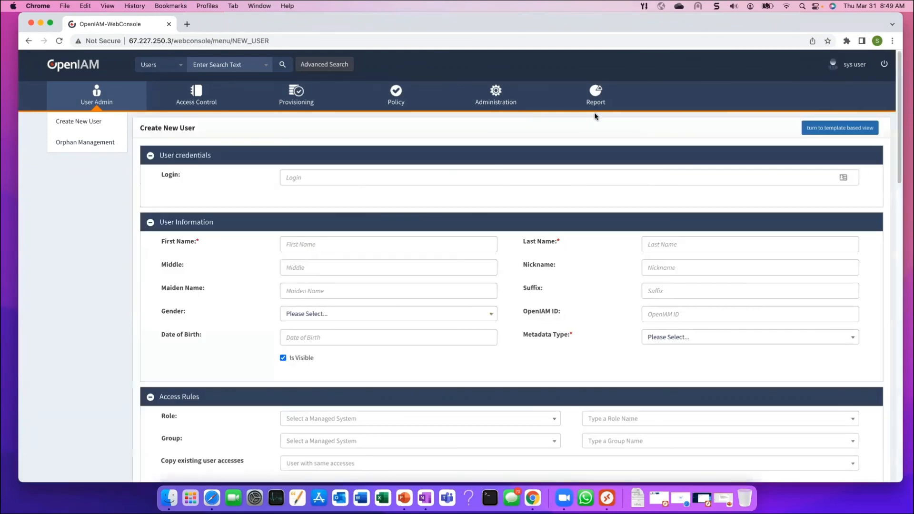
Enter the user's first and last names and choose Internal User as metadata type
click(356, 244)
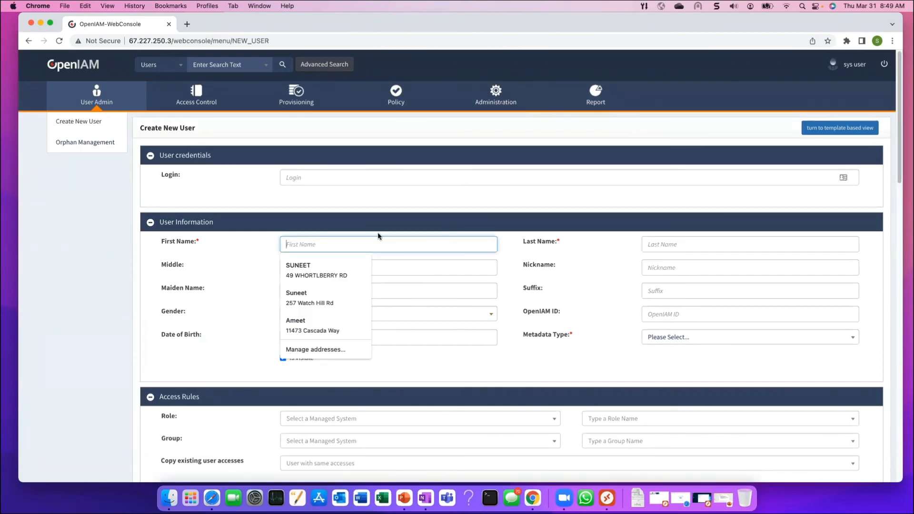
text(Test)
key(Tab)
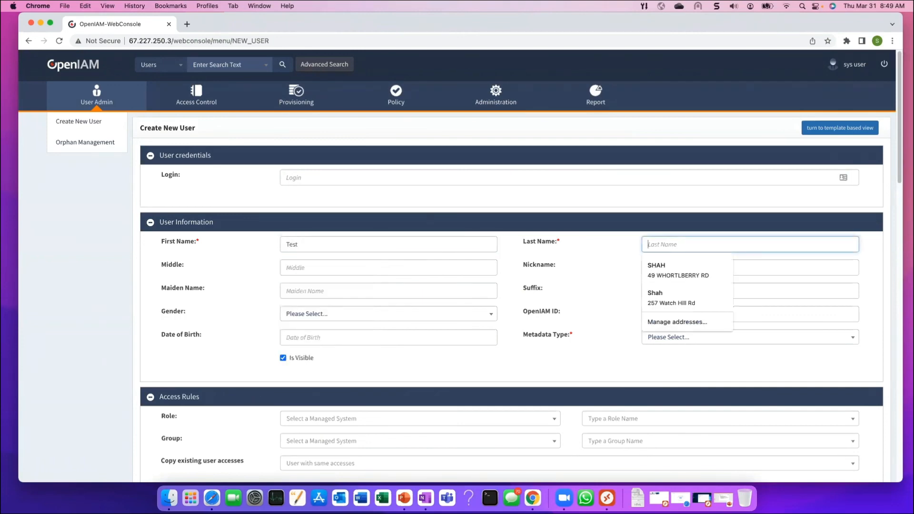
text(WebinarUser2)
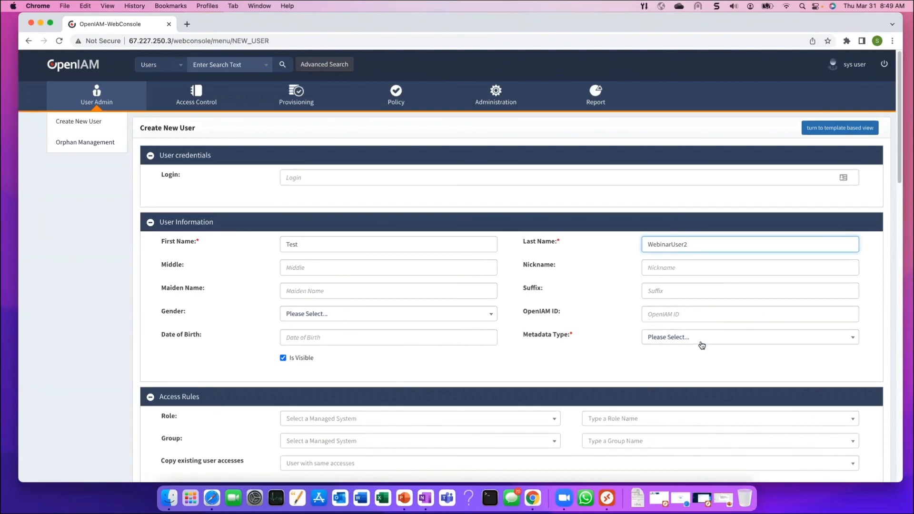
click(701, 339)
click(669, 405)
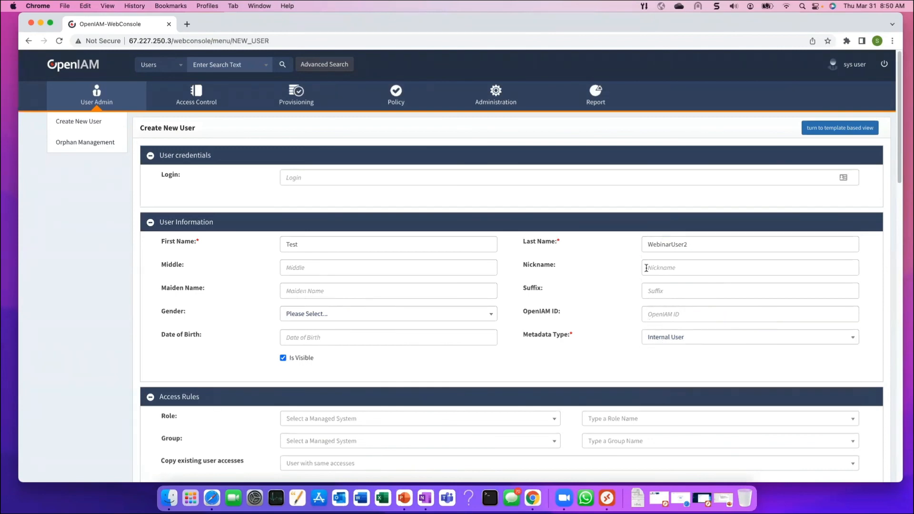
scroll(638, 252, down, 6)
Assign the Accounts Payable Role to the new user
click(655, 129)
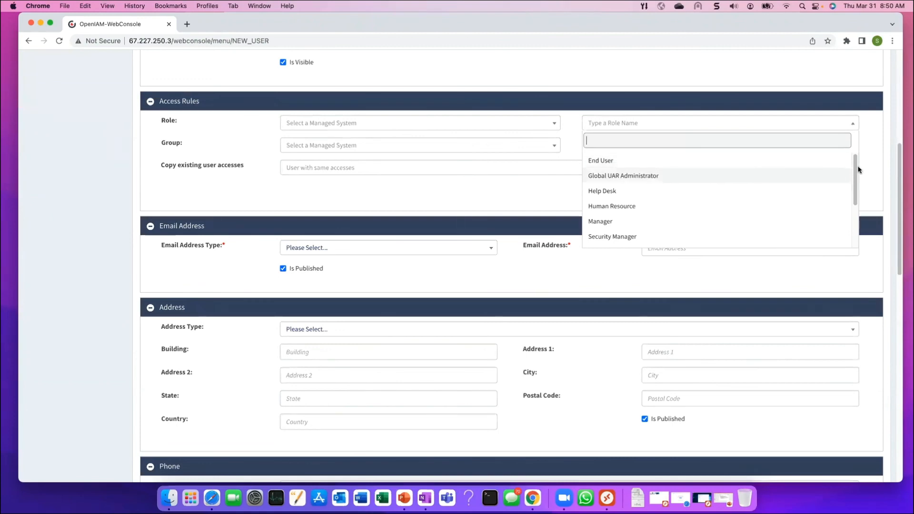
text(o)
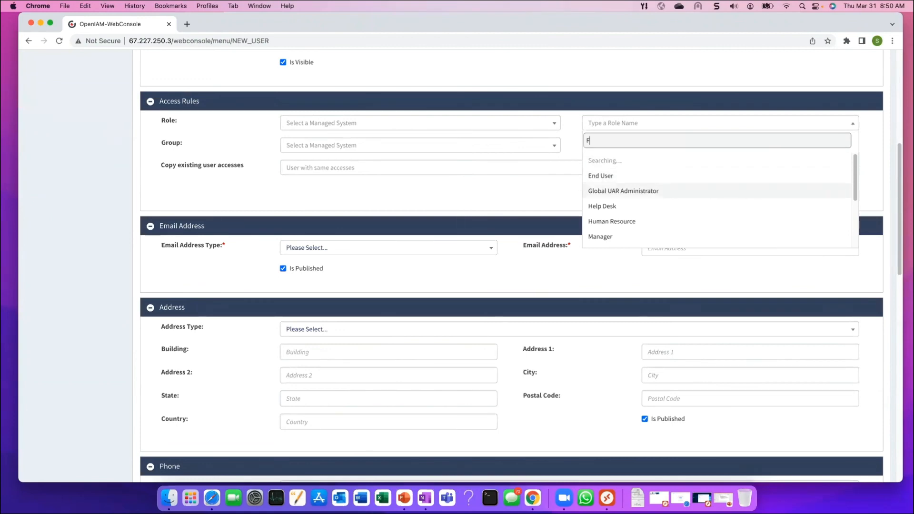
key(BackSpace)
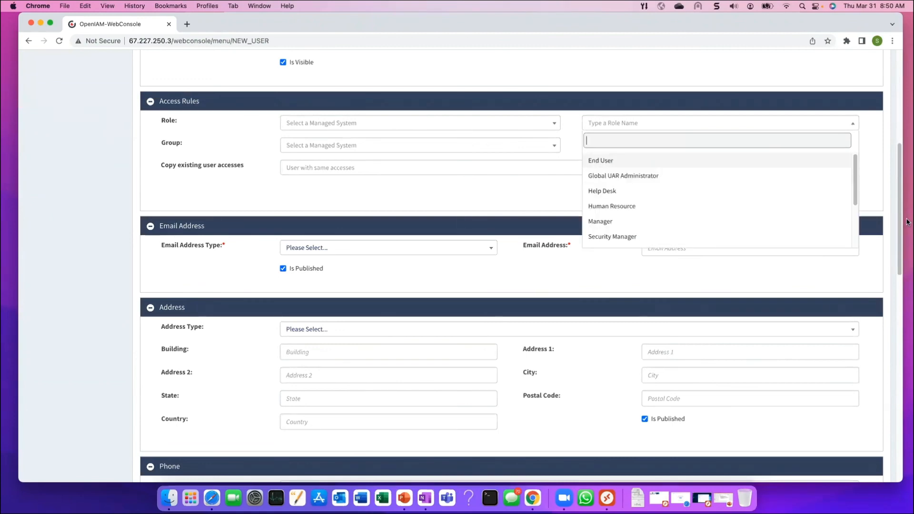
drag(855, 169, 847, 230)
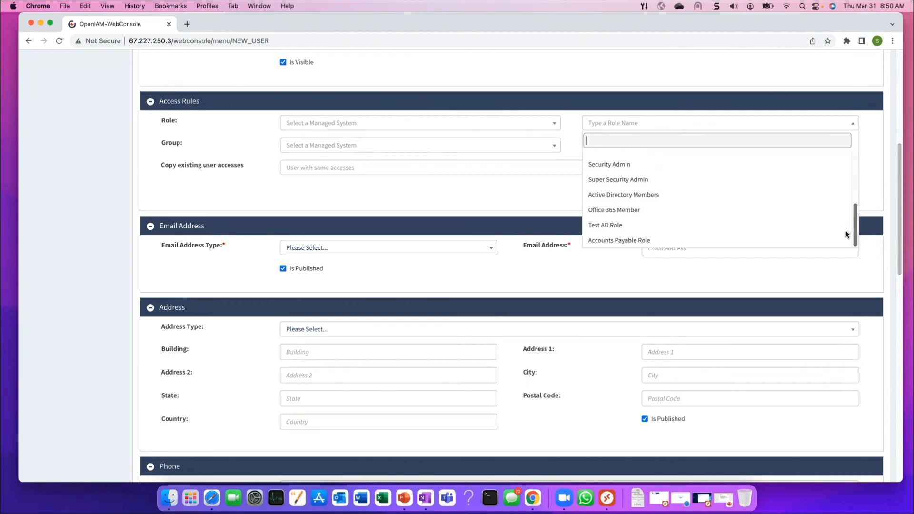
click(644, 241)
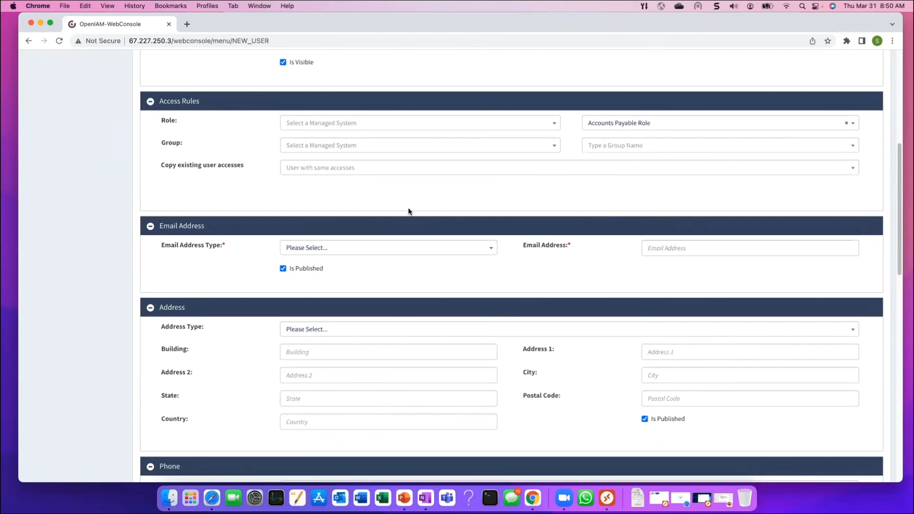
Add a Primary Email address for the user at the openiam.com domain
click(490, 249)
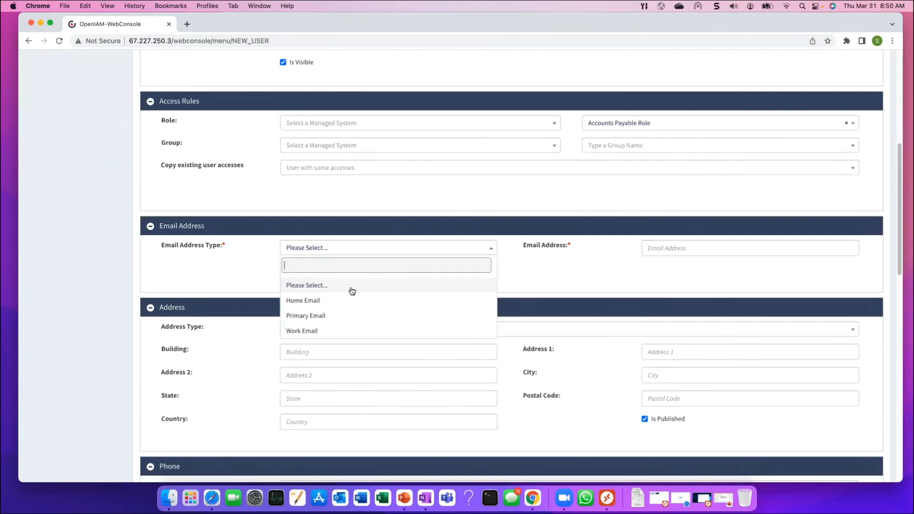
click(336, 316)
click(680, 248)
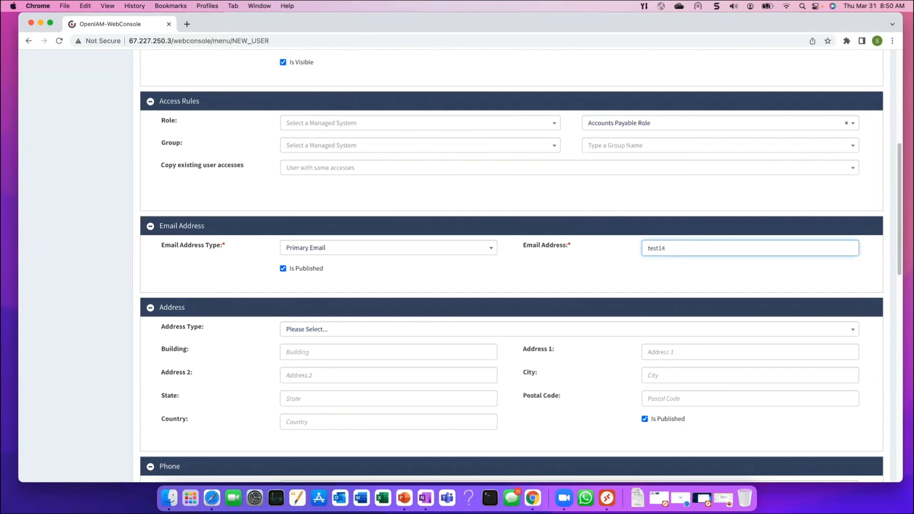
click(672, 276)
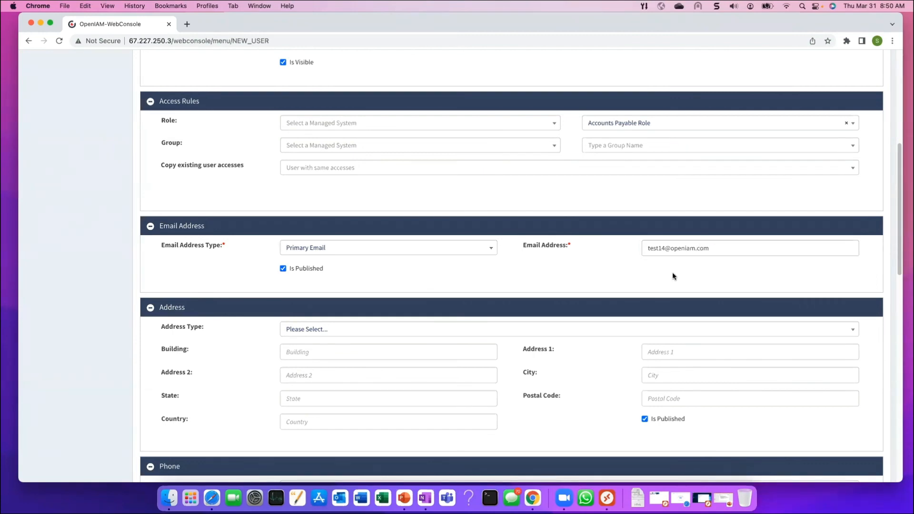
scroll(675, 269, down, 3)
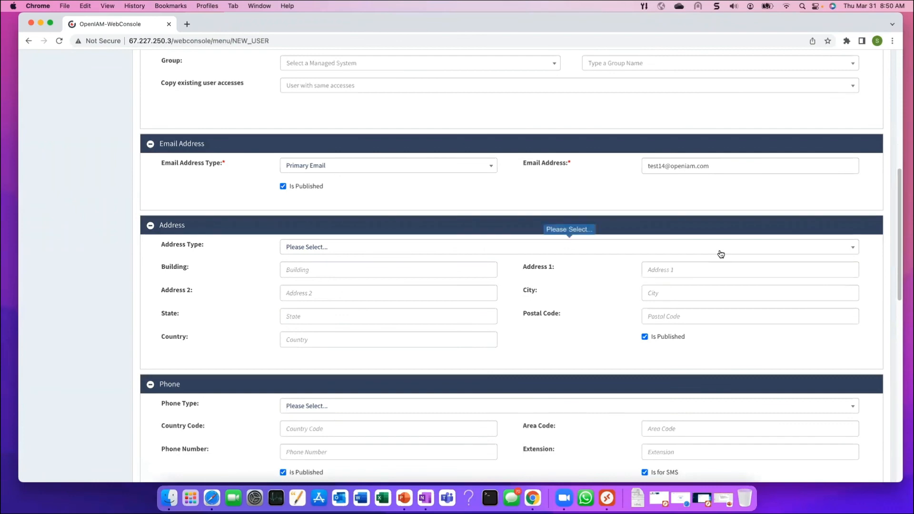
scroll(713, 252, down, 2)
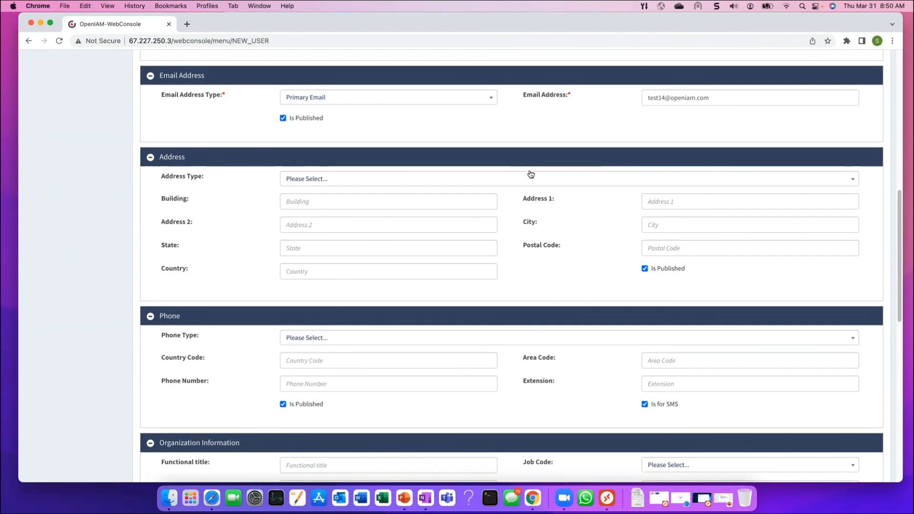
Set the supervisor type to Default Supervisor and pick the supervisor from the search list
scroll(530, 173, down, 7)
scroll(619, 202, down, 4)
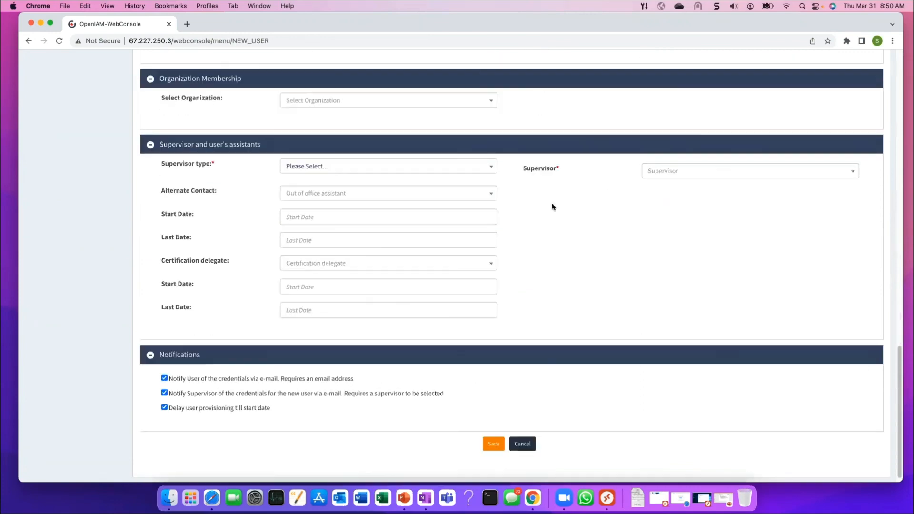
click(486, 167)
click(359, 220)
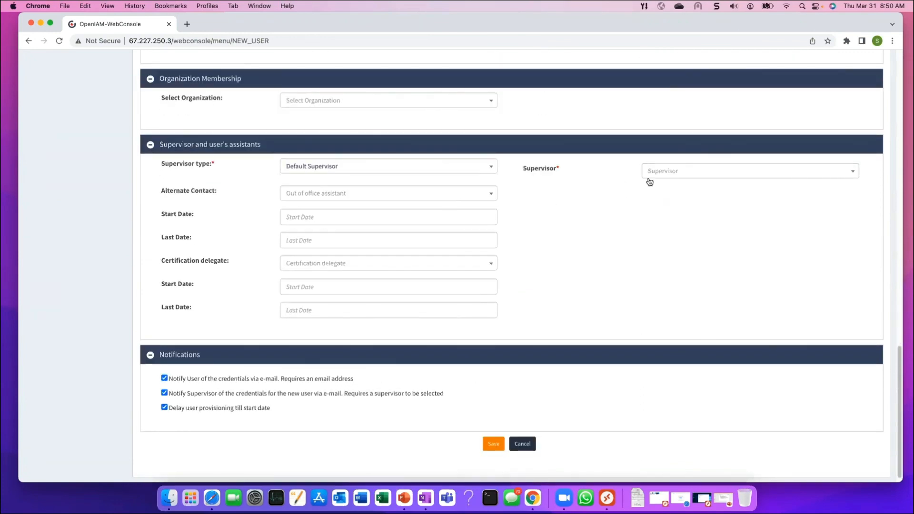
click(670, 174)
text(q)
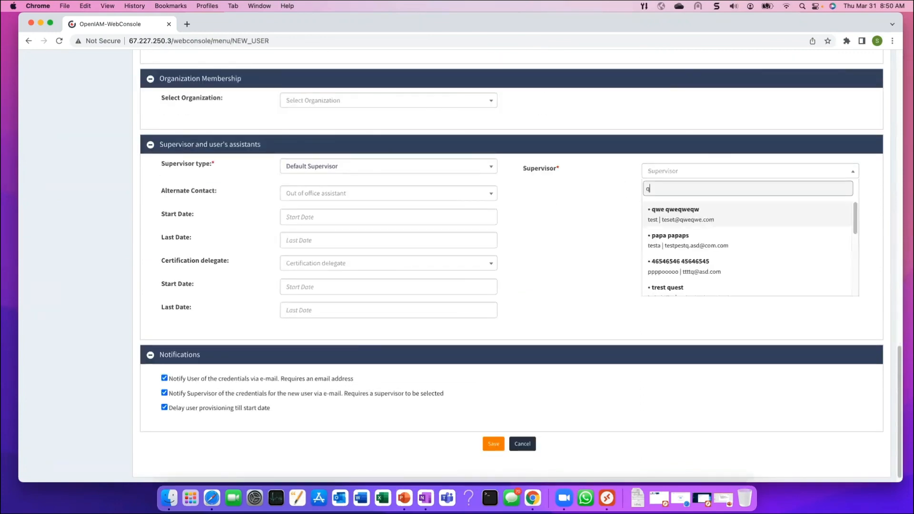
click(669, 209)
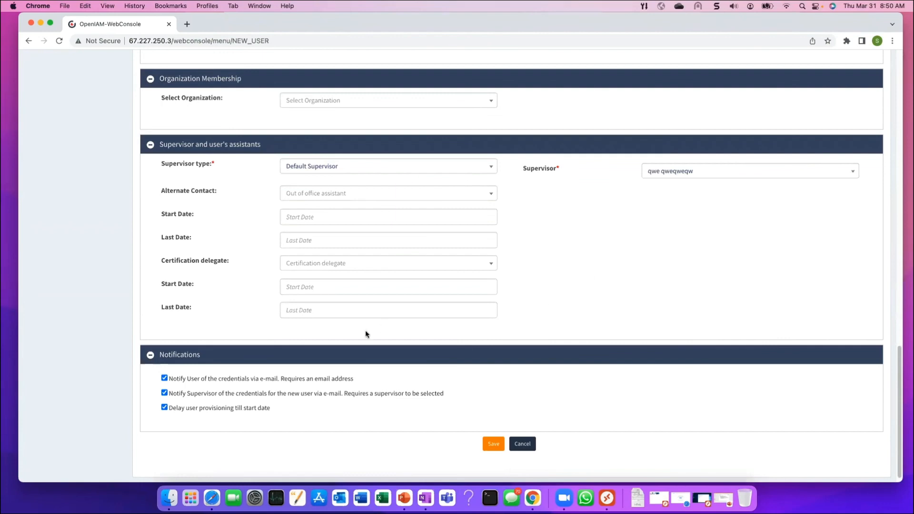
Uncheck credential e-mails to user and supervisor and the provisioning delay until start date
scroll(179, 384, down, 1)
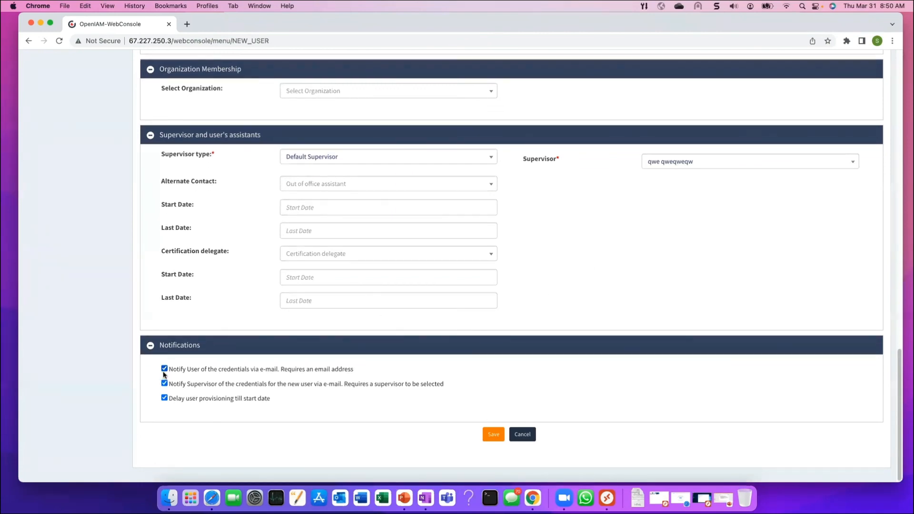
click(164, 370)
click(164, 383)
click(164, 398)
Save the new user and expand User Identities to review the provisioned accounts
click(487, 435)
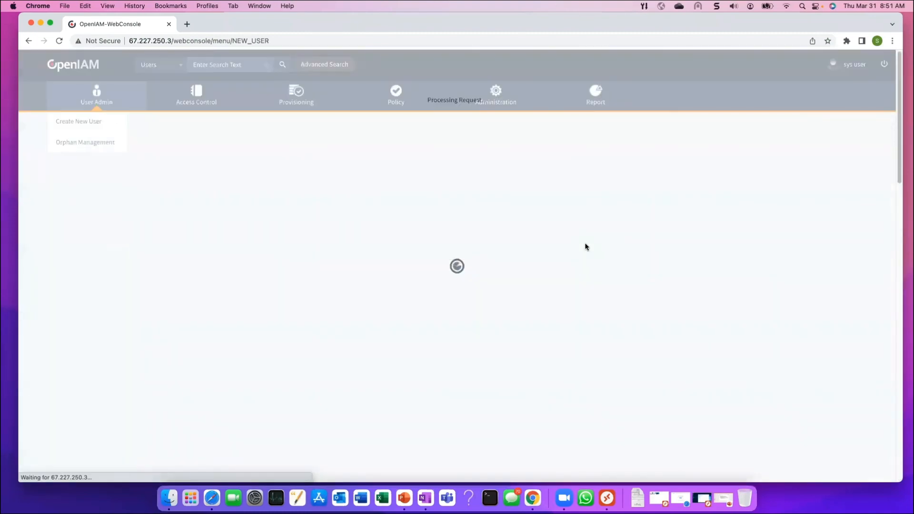
scroll(585, 246, down, 10)
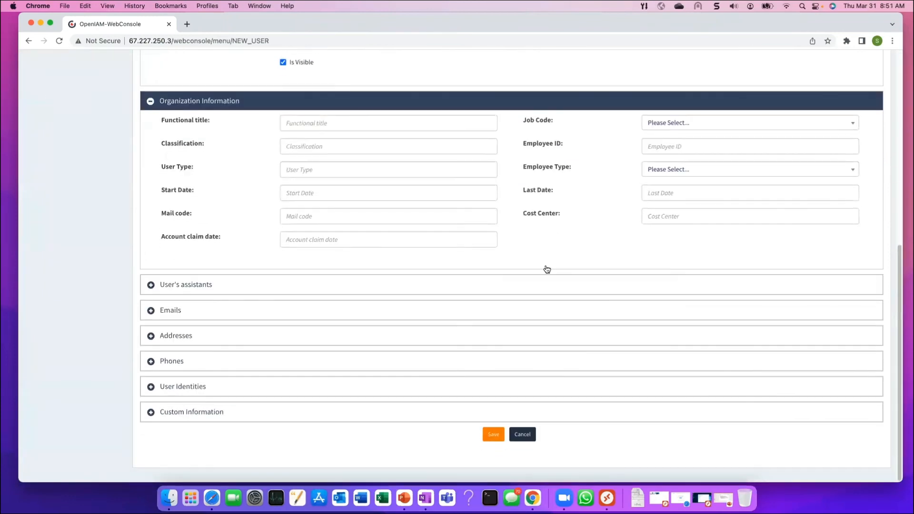
click(151, 387)
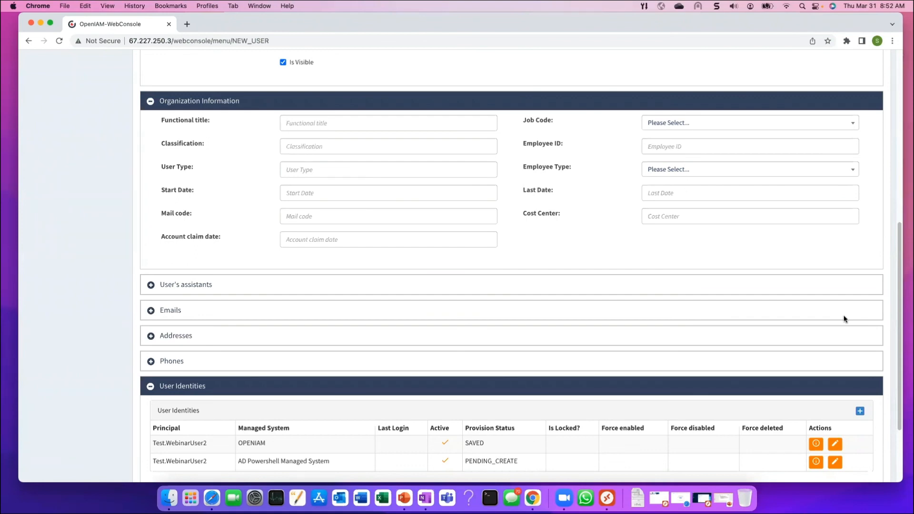
scroll(547, 246, up, 8)
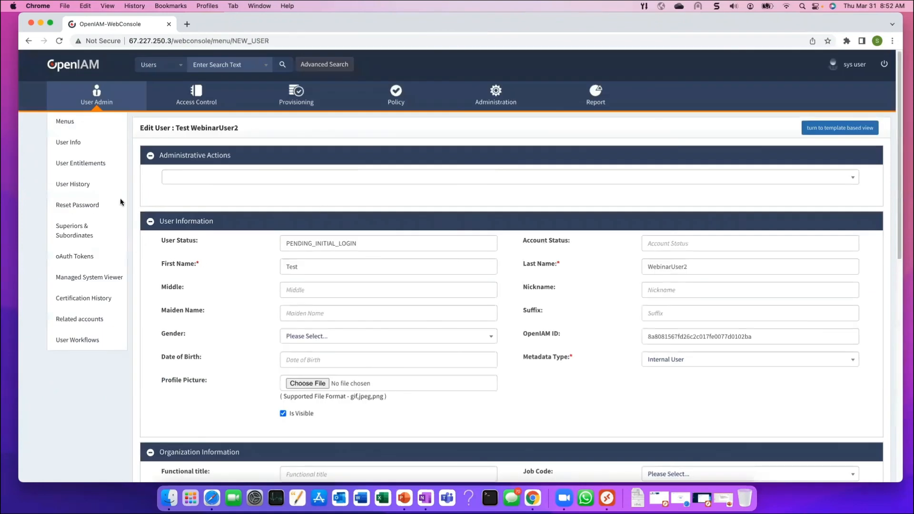
On Reset Password, turn on password auto-generation and choose Send activation Link
click(99, 205)
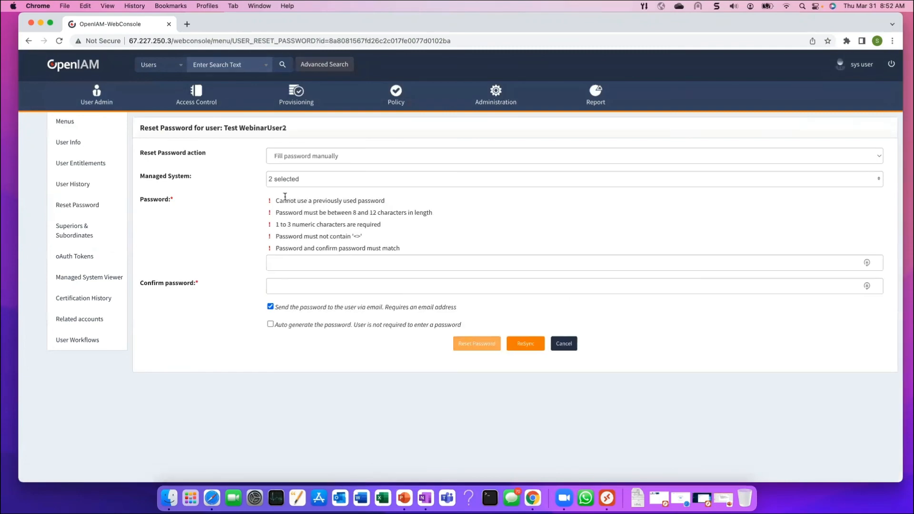
click(337, 156)
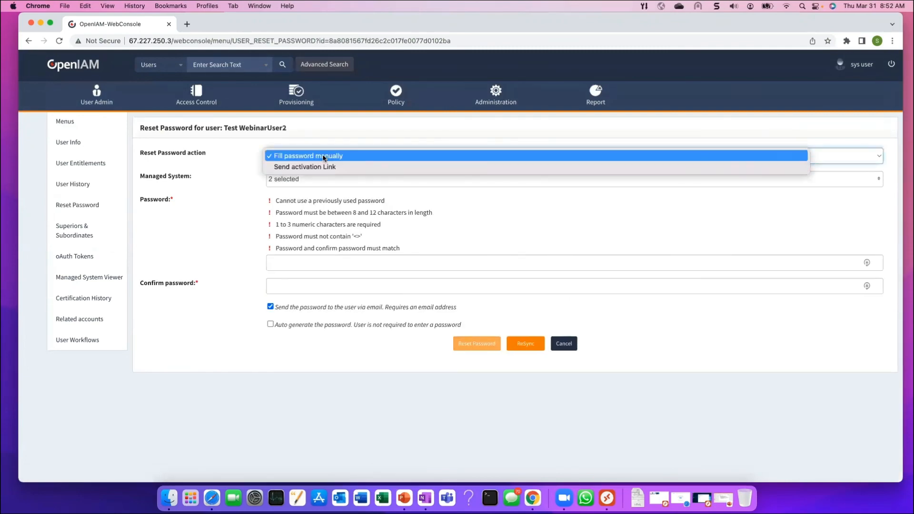
click(283, 263)
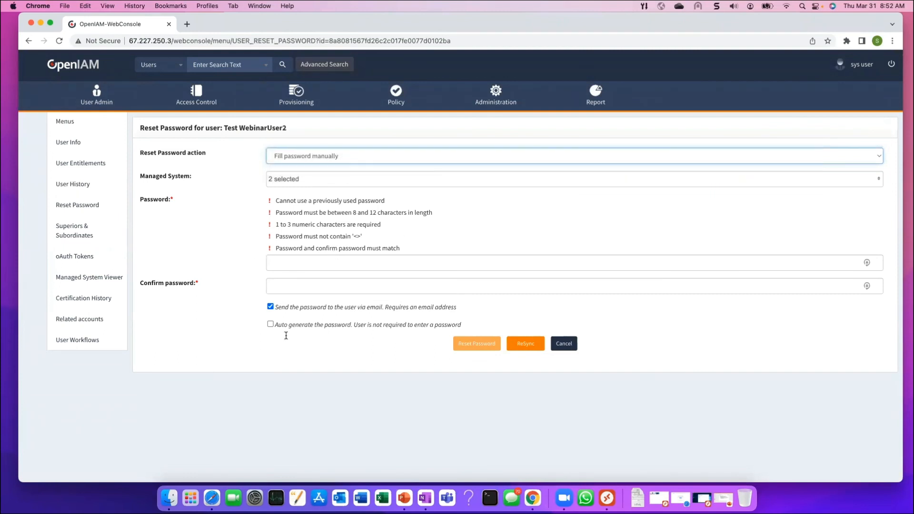
click(270, 325)
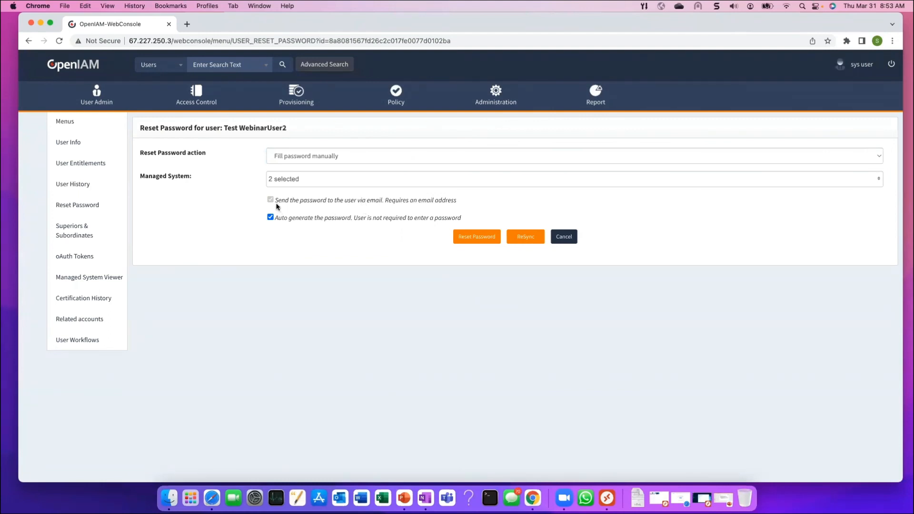
click(313, 153)
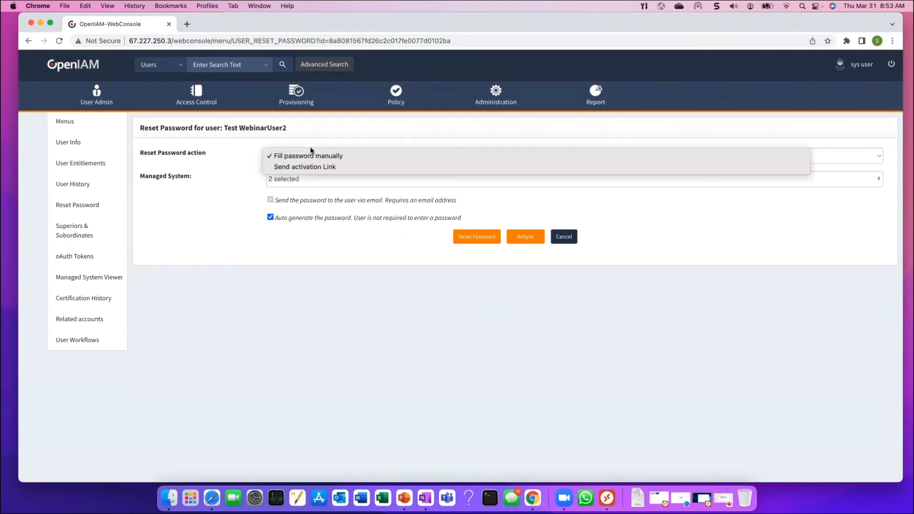
click(308, 166)
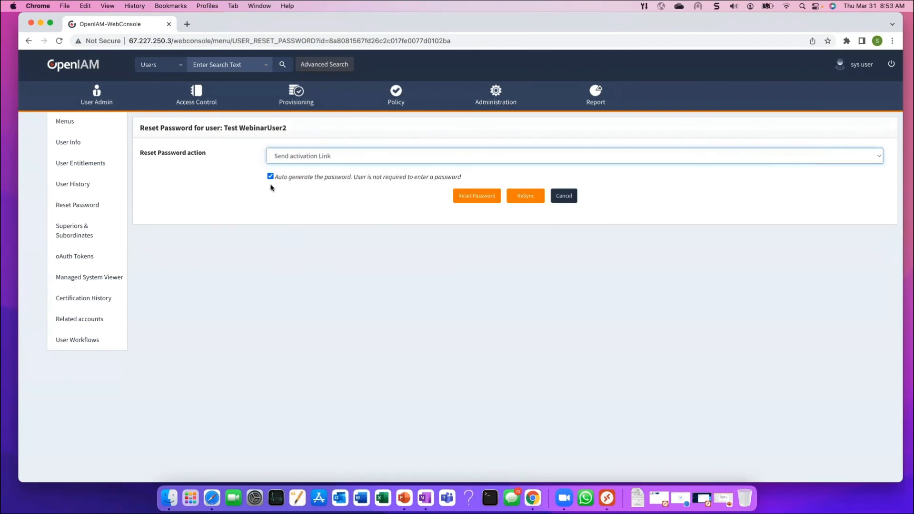